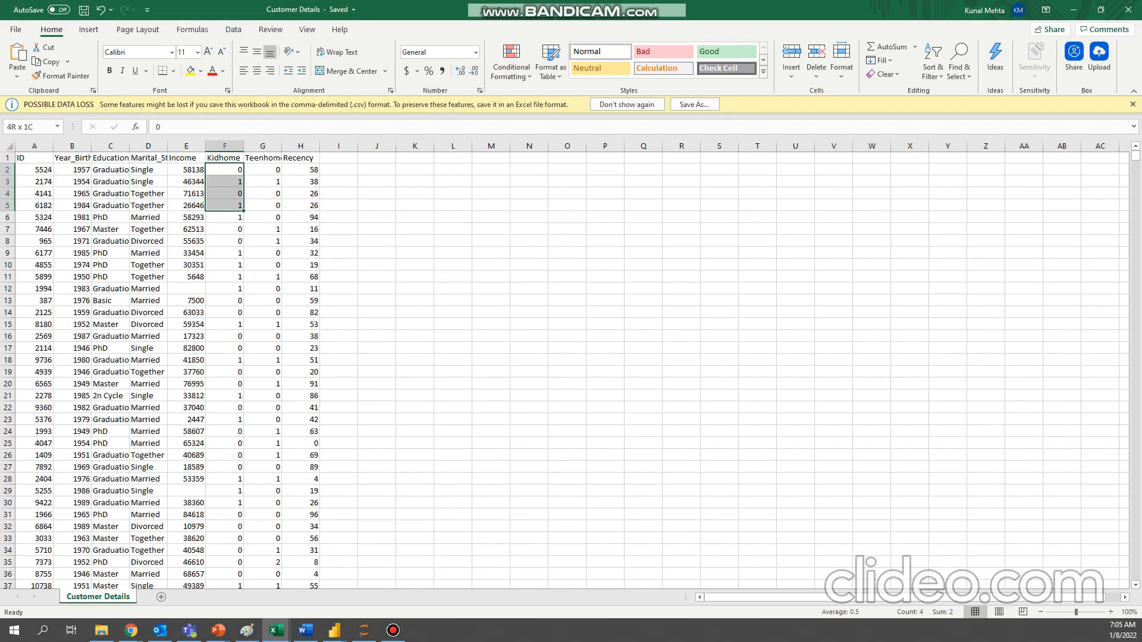
Step: Review the first Teenhome and Recency values in the Customer Details sheet, then switch to the Loyalty Card workbook
{"action": "left_click_drag", "start_coordinate": [262, 170], "coordinate": [262, 206]}
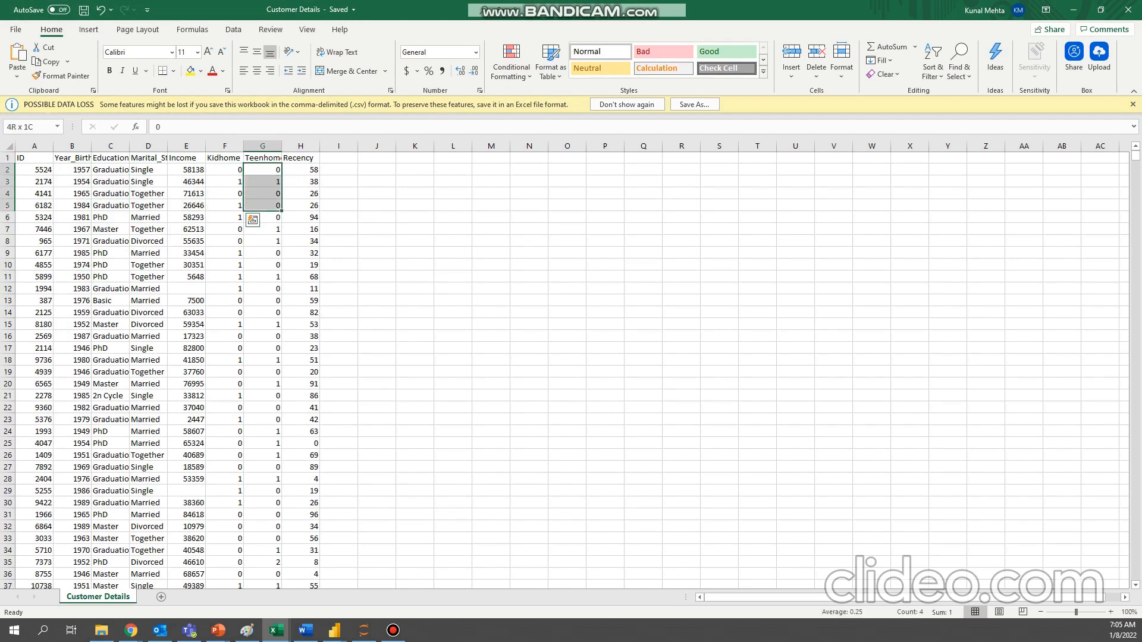
{"action": "left_click_drag", "start_coordinate": [301, 170], "coordinate": [300, 229]}
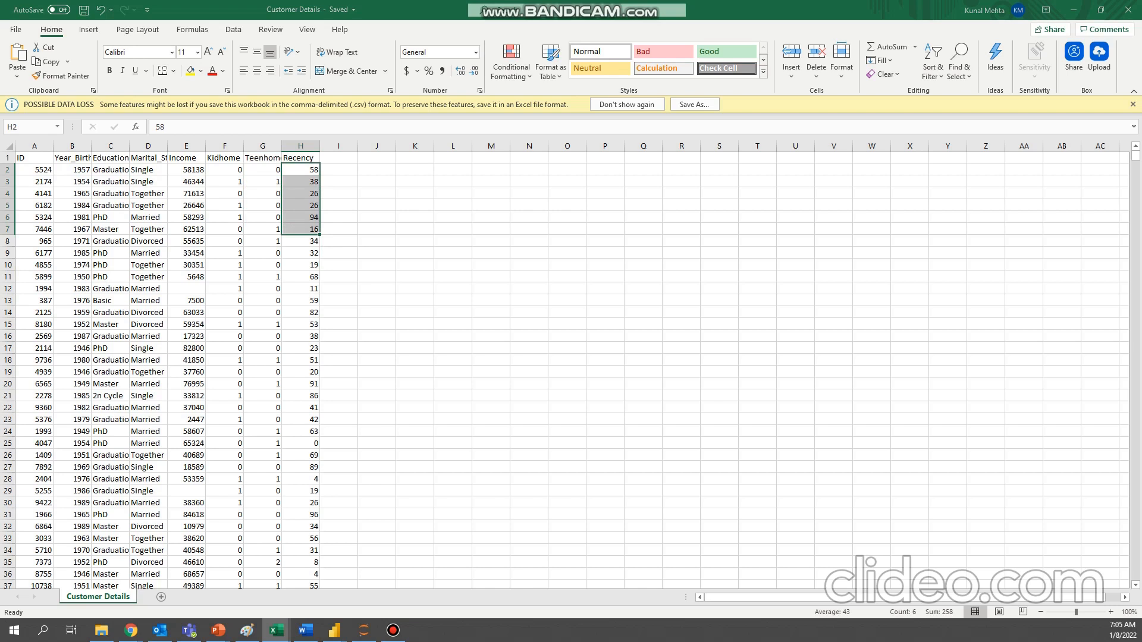
{"action": "left_click_drag", "start_coordinate": [0, 24], "coordinate": [967, 0]}
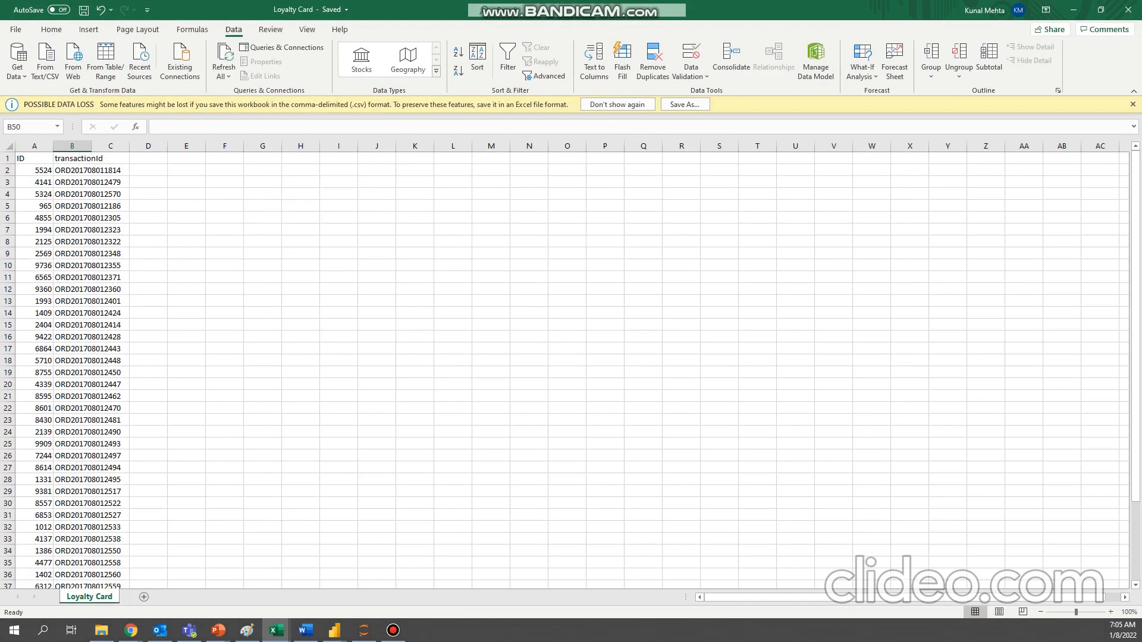
Step: Examine how the ID column pairs with the transactionId column in the Loyalty Card sheet
{"action": "left_click", "coordinate": [34, 171]}
{"action": "left_click_drag", "start_coordinate": [34, 171], "coordinate": [35, 313]}
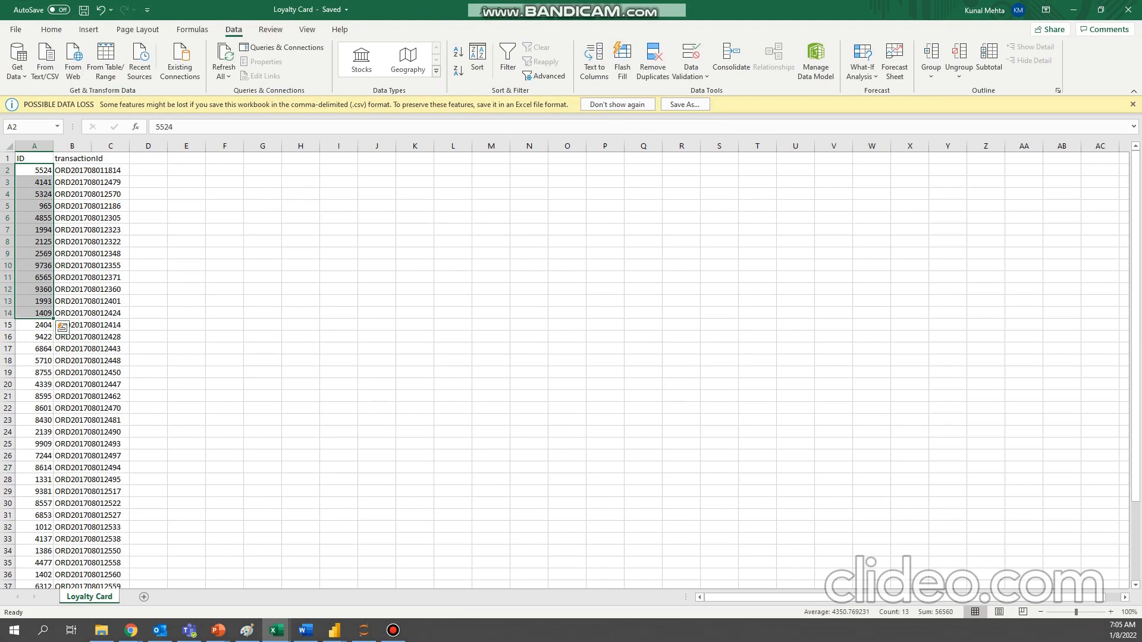
{"action": "left_click_drag", "start_coordinate": [72, 170], "coordinate": [72, 254]}
{"action": "left_click", "coordinate": [72, 312]}
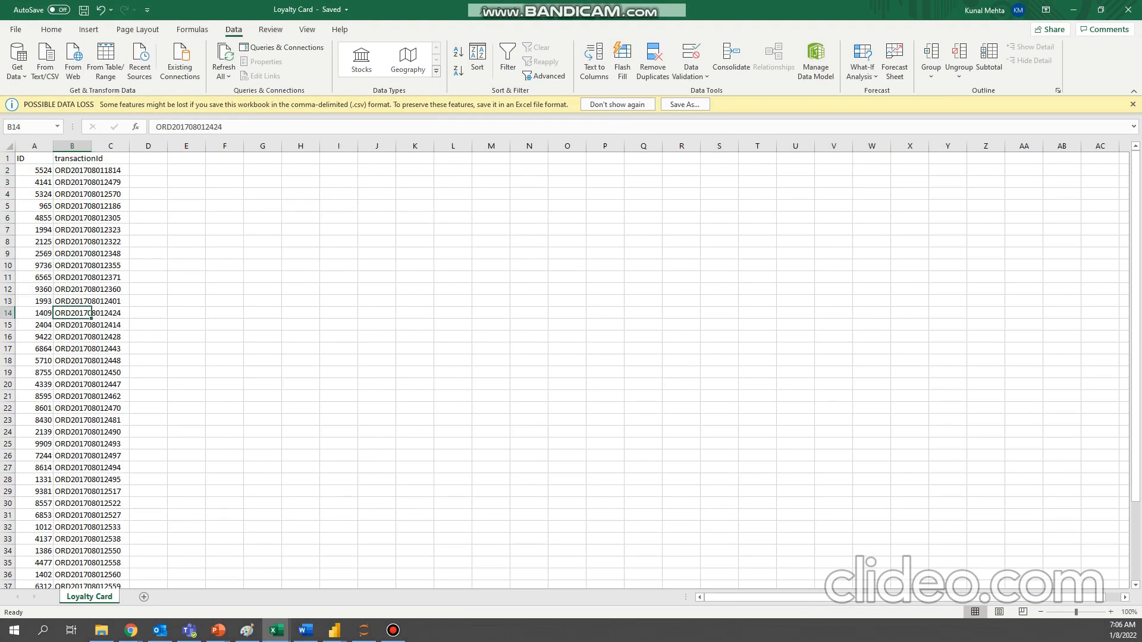
{"action": "left_click", "coordinate": [91, 170]}
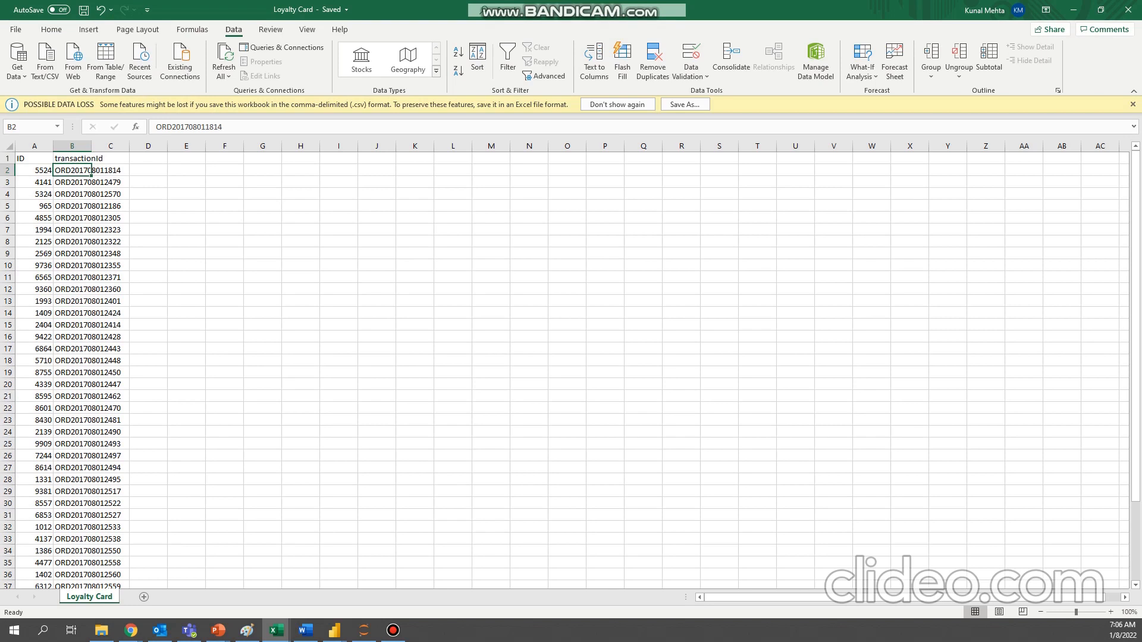
{"action": "key", "text": "Left"}
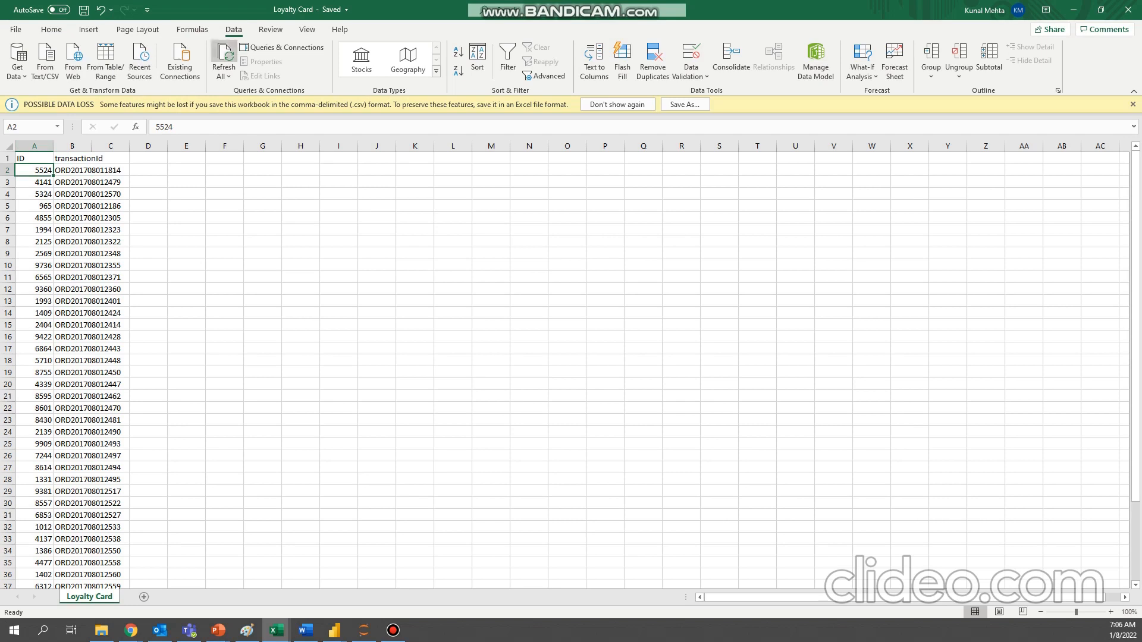
Step: Place the Loyalty Card window beside the Customer Details sheet to compare their ID columns
{"action": "left_click_drag", "start_coordinate": [692, 17], "coordinate": [793, 146]}
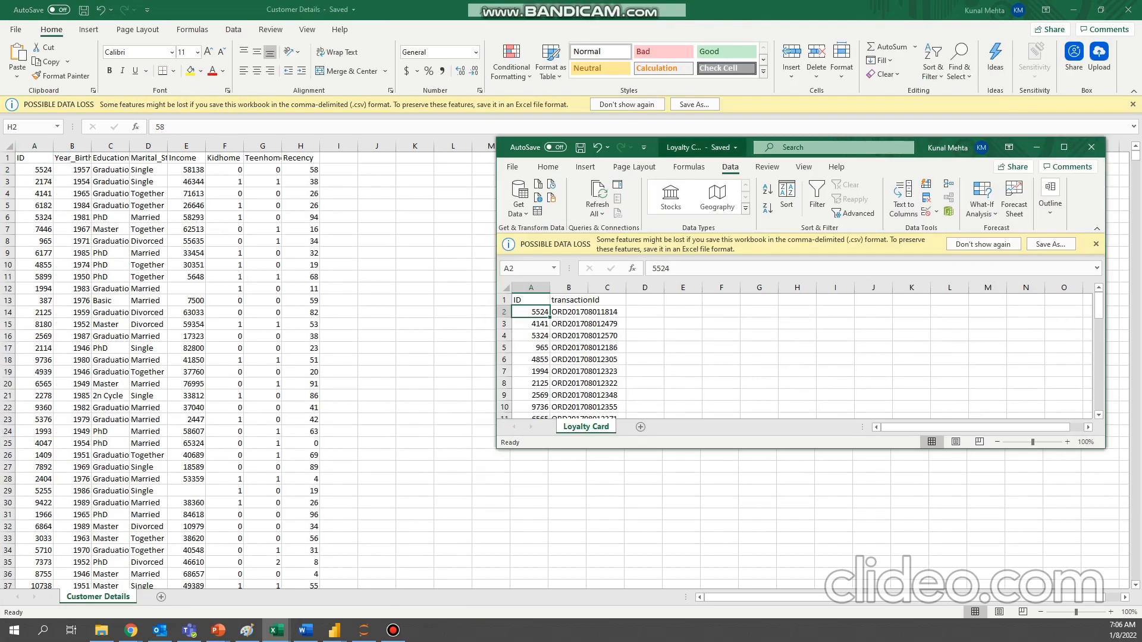
{"action": "left_click_drag", "start_coordinate": [793, 138], "coordinate": [793, 0]}
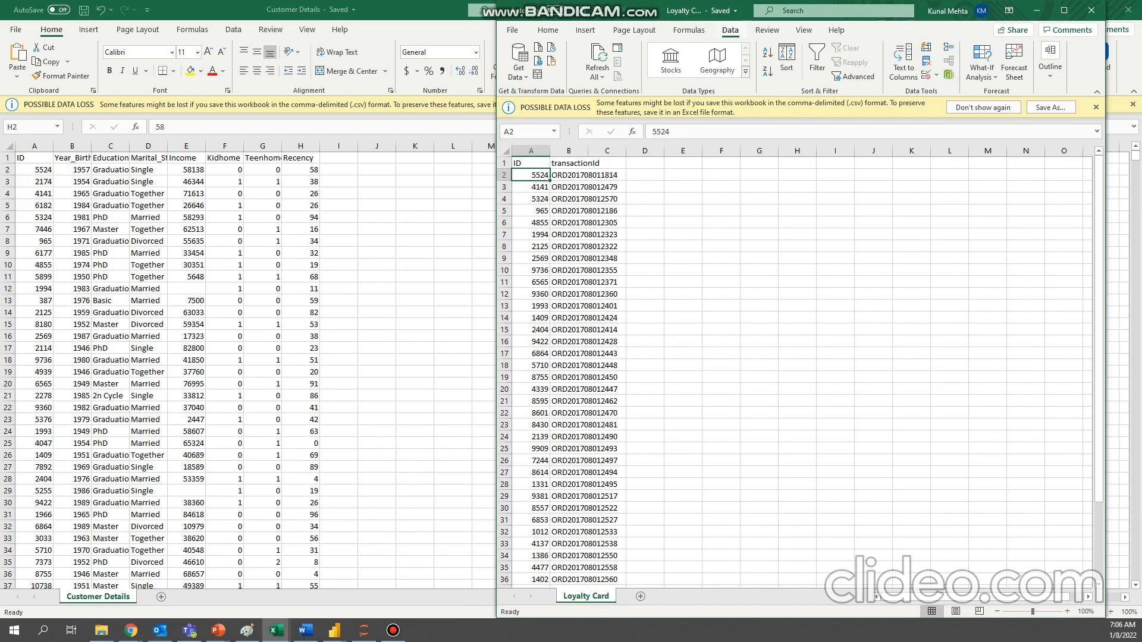
{"action": "left_click_drag", "start_coordinate": [881, 19], "coordinate": [0, 558]}
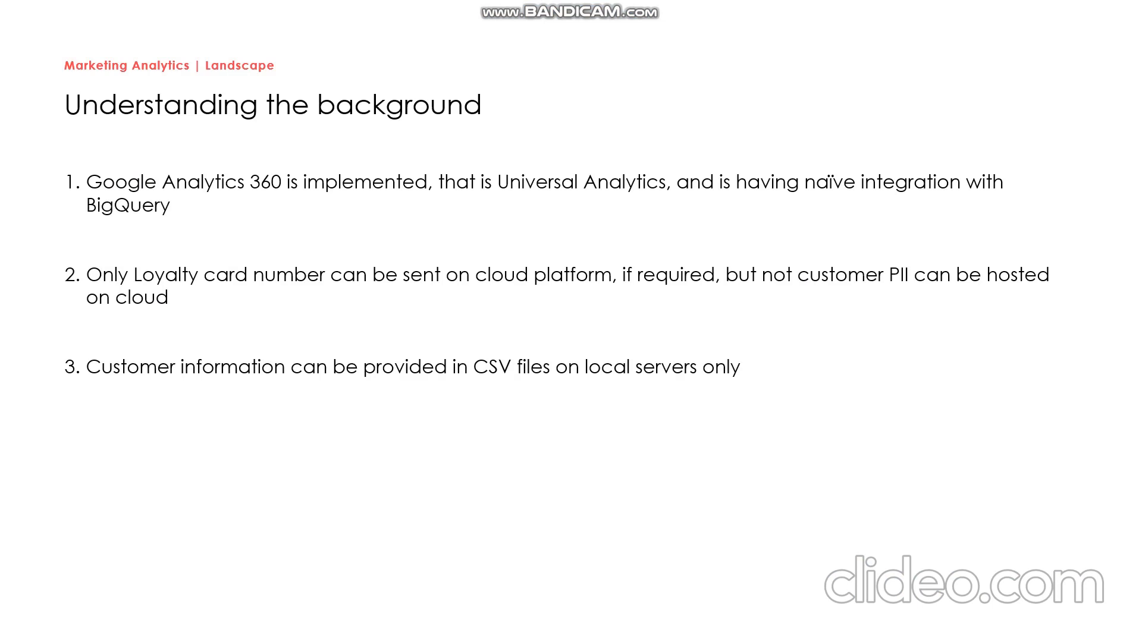
Step: Switch to the BigQuery console and open the loyalty_card_data and gasampledata tables of the SampleProject dataset
{"action": "left_click_drag", "start_coordinate": [675, 641], "coordinate": [580, 1]}
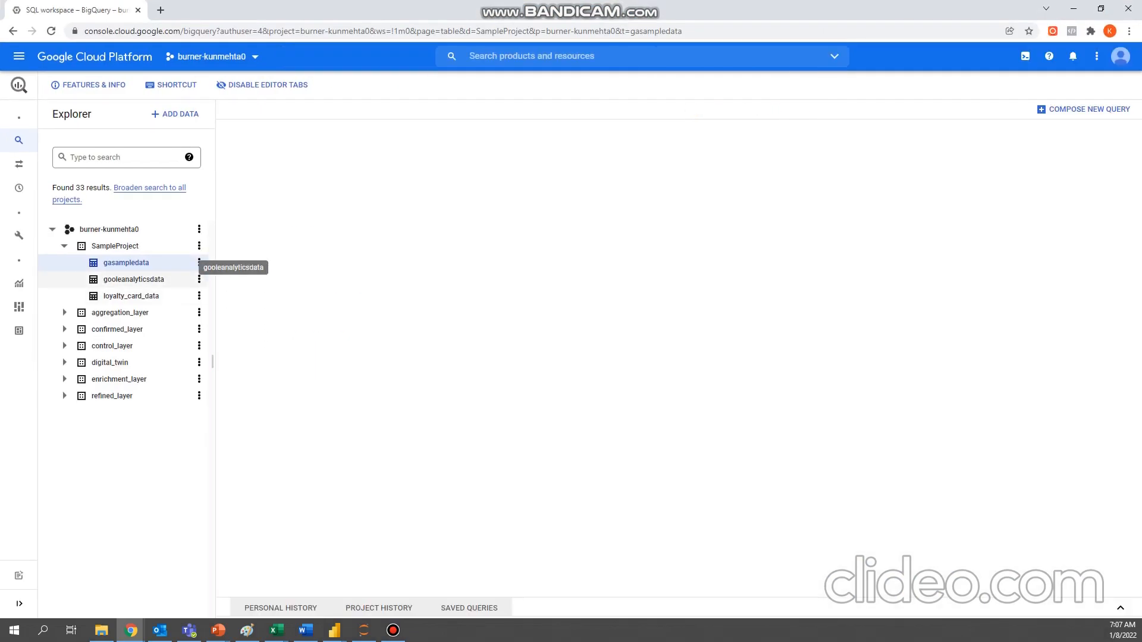
{"action": "double_click", "coordinate": [126, 263]}
{"action": "left_click", "coordinate": [198, 262]}
{"action": "left_click", "coordinate": [210, 279]}
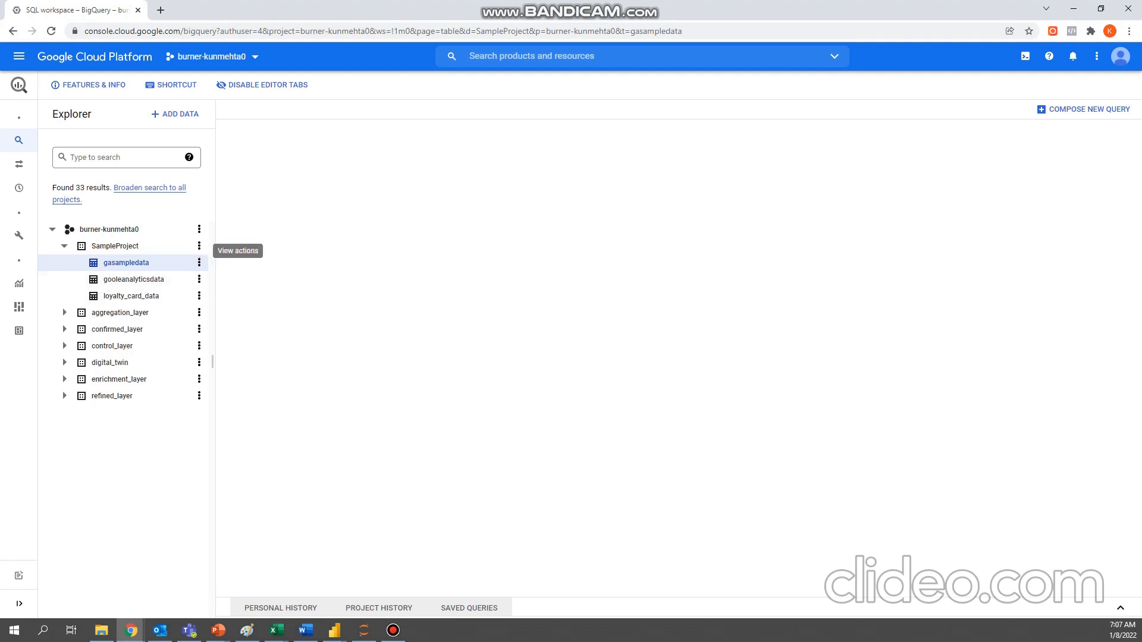
{"action": "left_click", "coordinate": [200, 262]}
{"action": "left_click", "coordinate": [199, 263]}
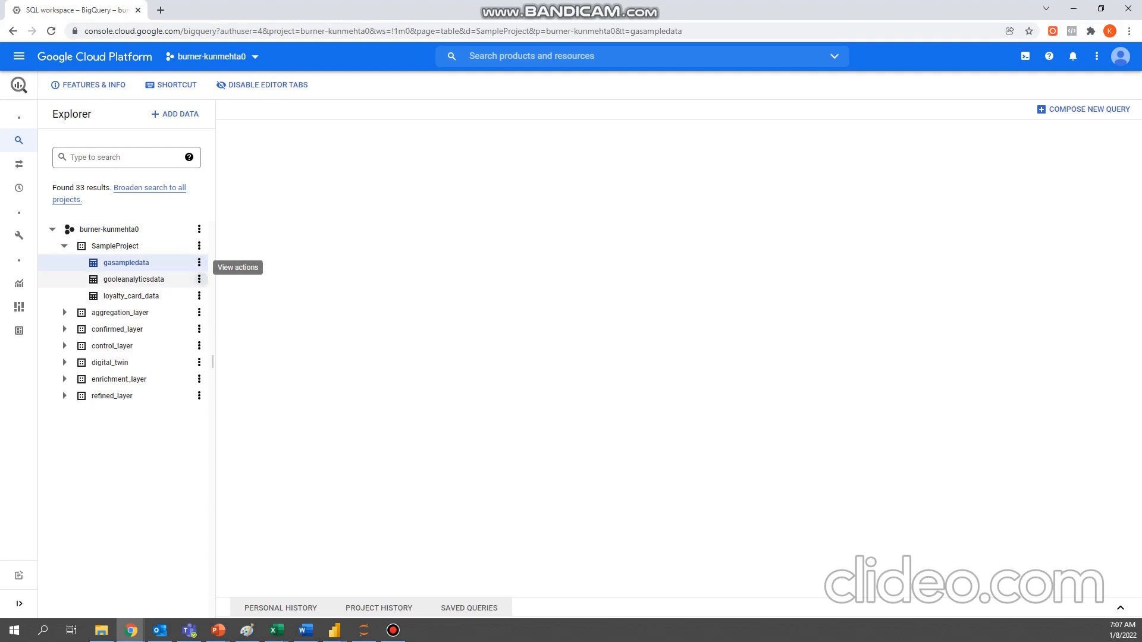
{"action": "left_click", "coordinate": [199, 296]}
{"action": "left_click", "coordinate": [214, 313]}
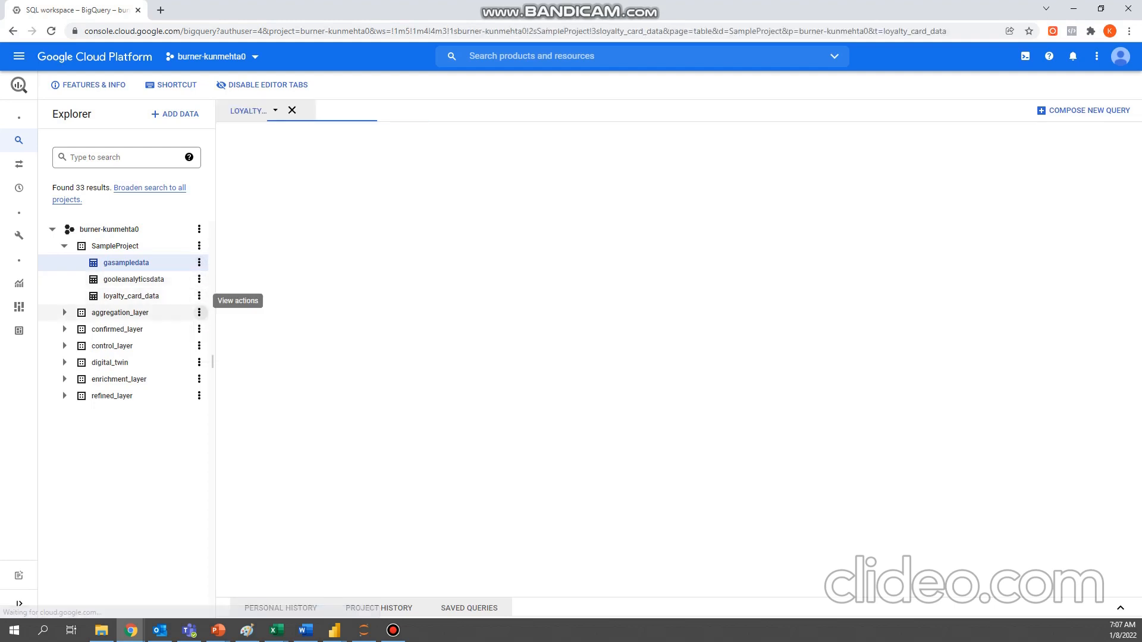
{"action": "left_click", "coordinate": [199, 262]}
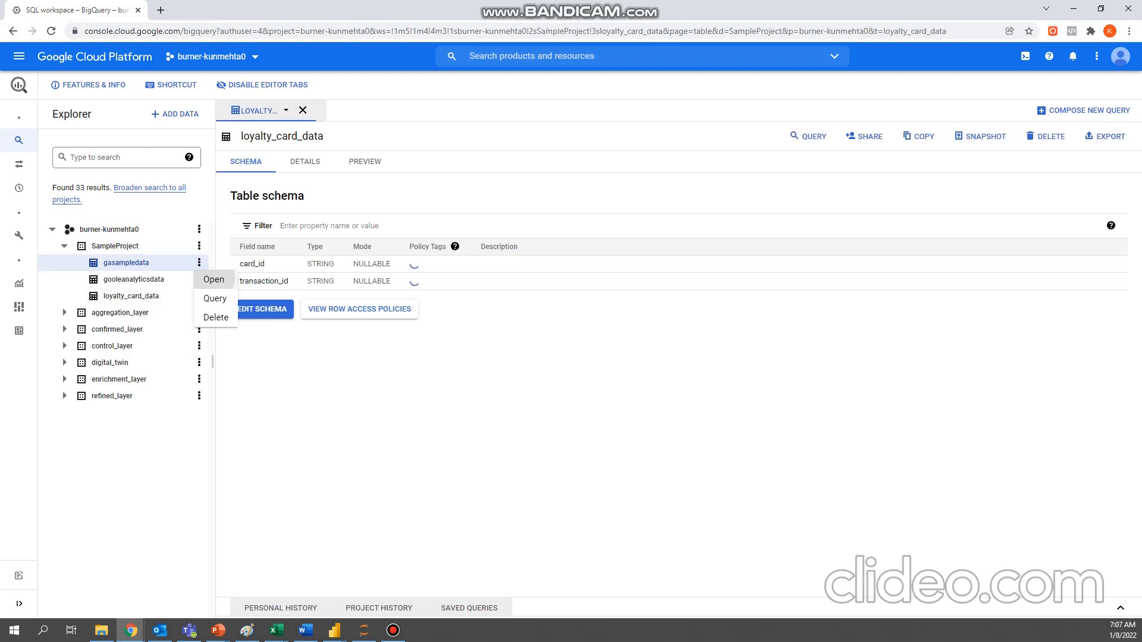
{"action": "left_click", "coordinate": [213, 279]}
Step: Preview the rows of the loyalty_card_data table
{"action": "left_click", "coordinate": [256, 110]}
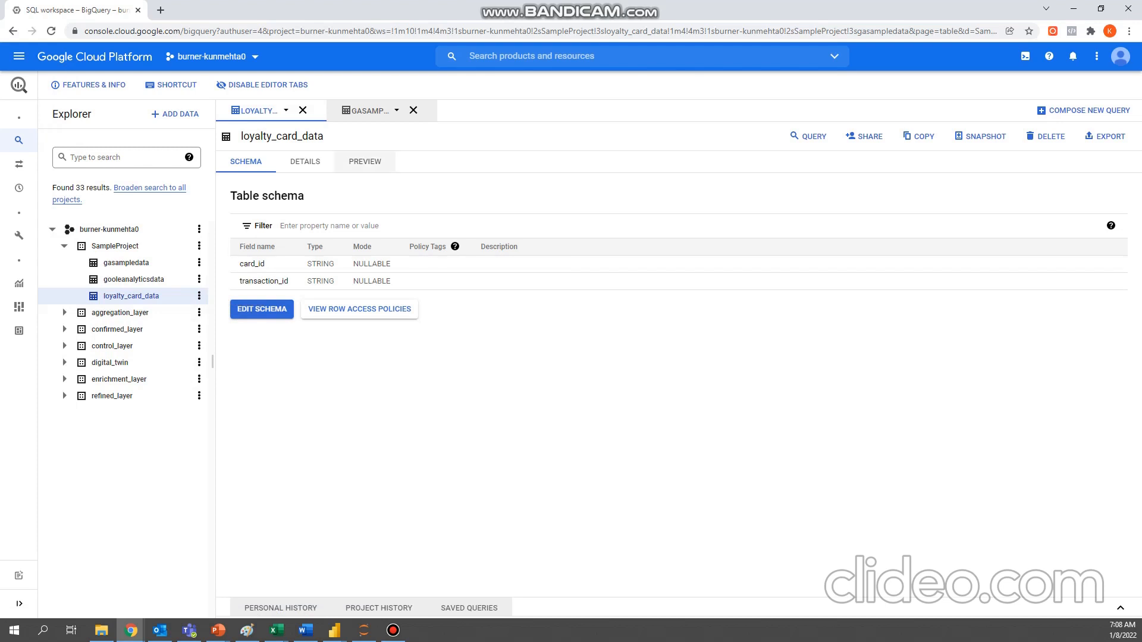
{"action": "left_click", "coordinate": [365, 161]}
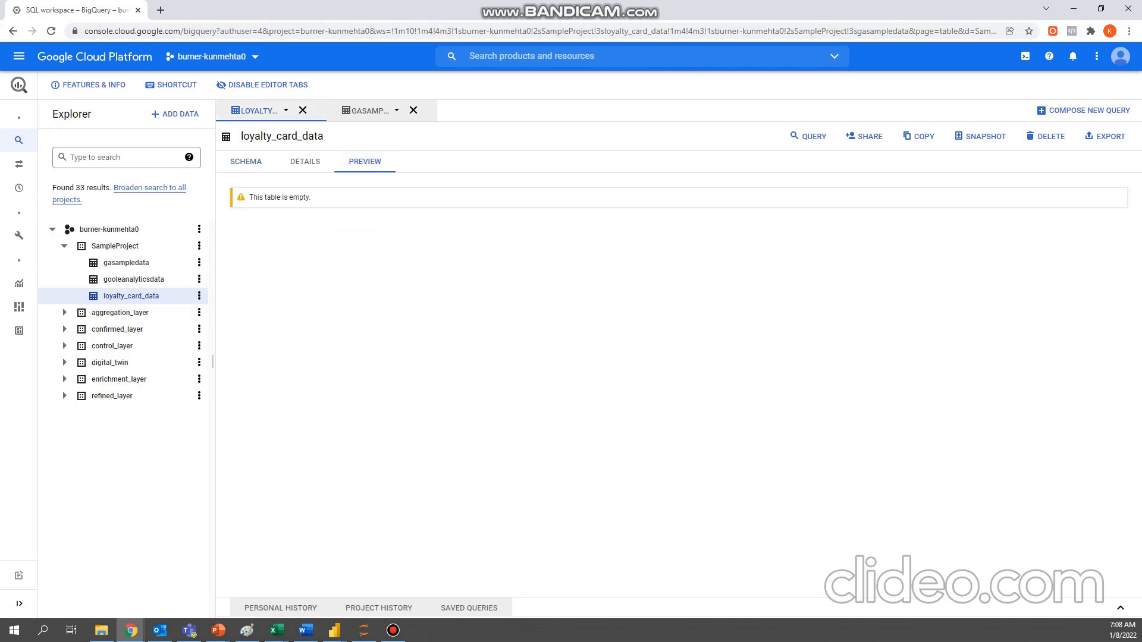
{"action": "triple_click", "coordinate": [272, 197]}
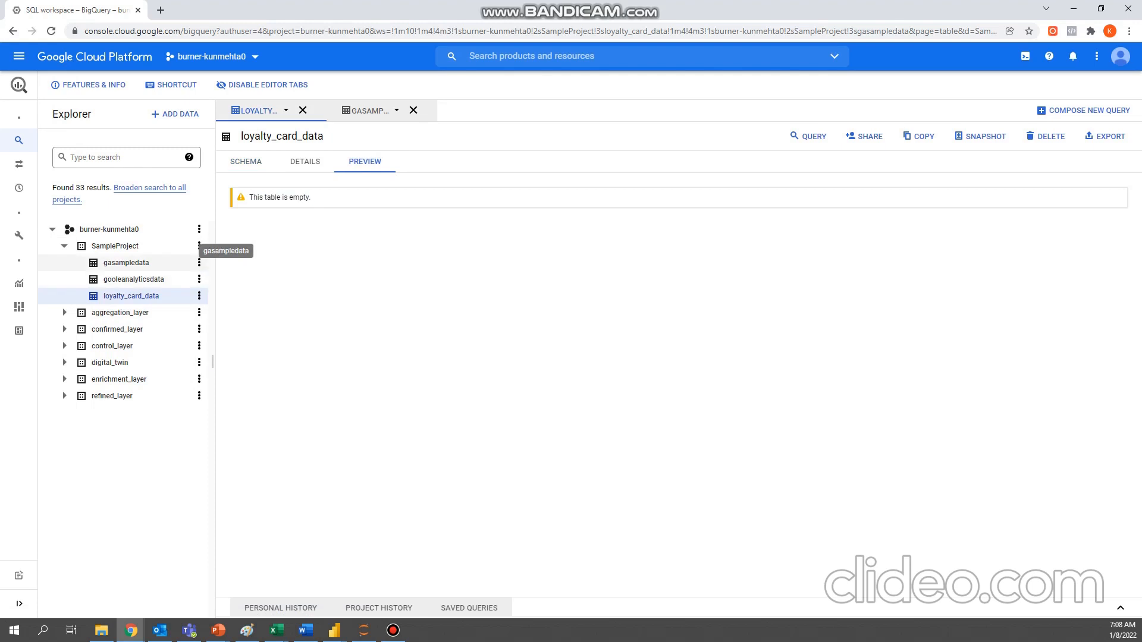
Step: Preview the gasampledata table and examine its revenue, transactionId, country and city values
{"action": "left_click", "coordinate": [126, 263]}
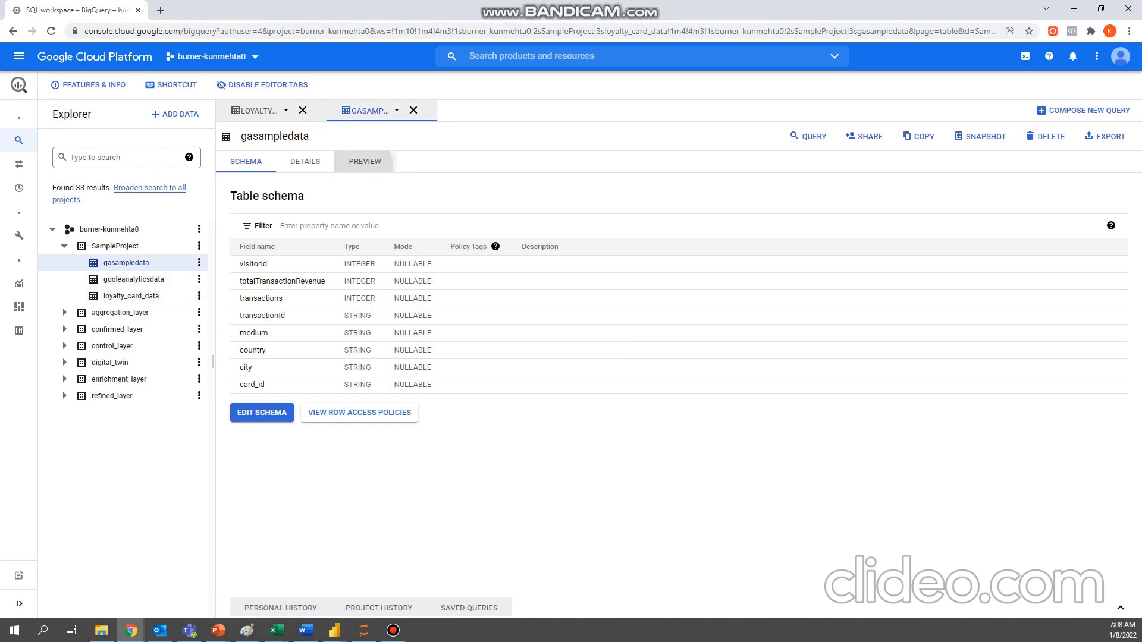
{"action": "left_click", "coordinate": [375, 159]}
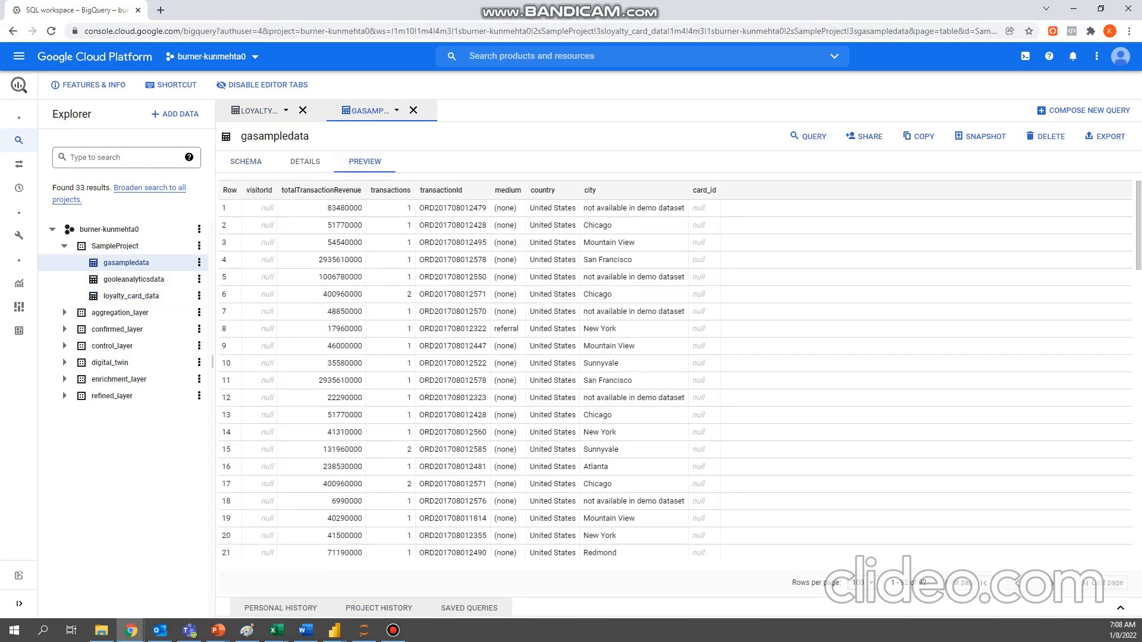
{"action": "double_click", "coordinate": [344, 208]}
{"action": "left_click", "coordinate": [345, 208]}
{"action": "double_click", "coordinate": [453, 208]}
{"action": "double_click", "coordinate": [564, 208]}
{"action": "double_click", "coordinate": [612, 208]}
{"action": "scroll", "coordinate": [675, 371], "scroll_direction": "down", "scroll_amount": 4}
{"action": "scroll", "coordinate": [675, 371], "scroll_direction": "up", "scroll_amount": 4}
{"action": "left_click", "coordinate": [613, 209]}
{"action": "scroll", "coordinate": [675, 371], "scroll_direction": "down", "scroll_amount": 5}
{"action": "scroll", "coordinate": [675, 372], "scroll_direction": "up", "scroll_amount": 5}
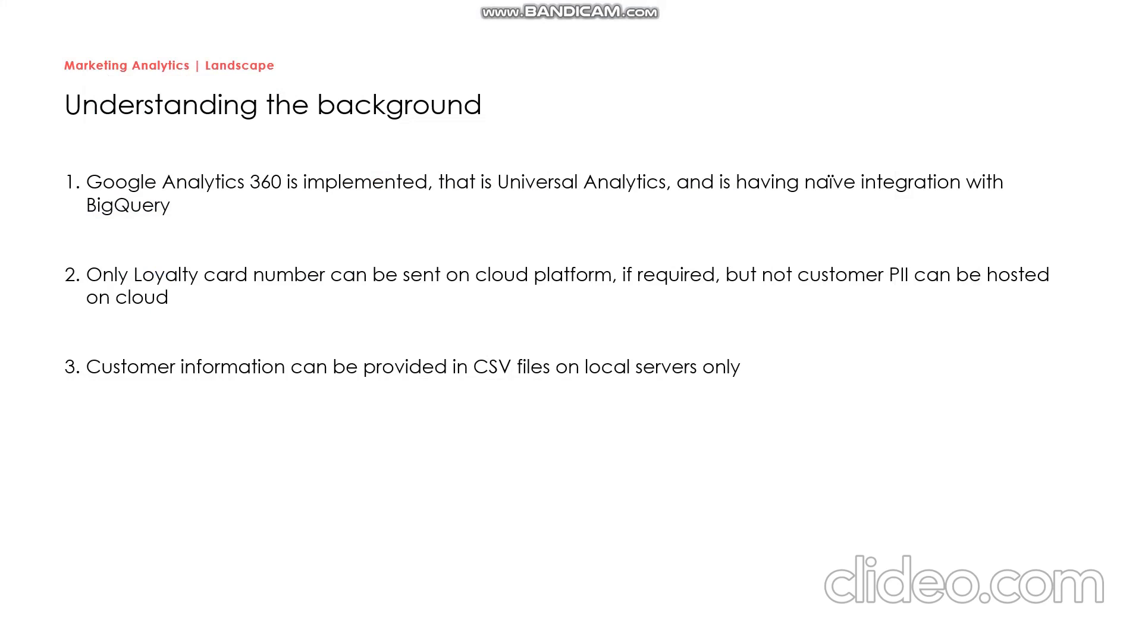
{"action": "key", "text": "Right"}
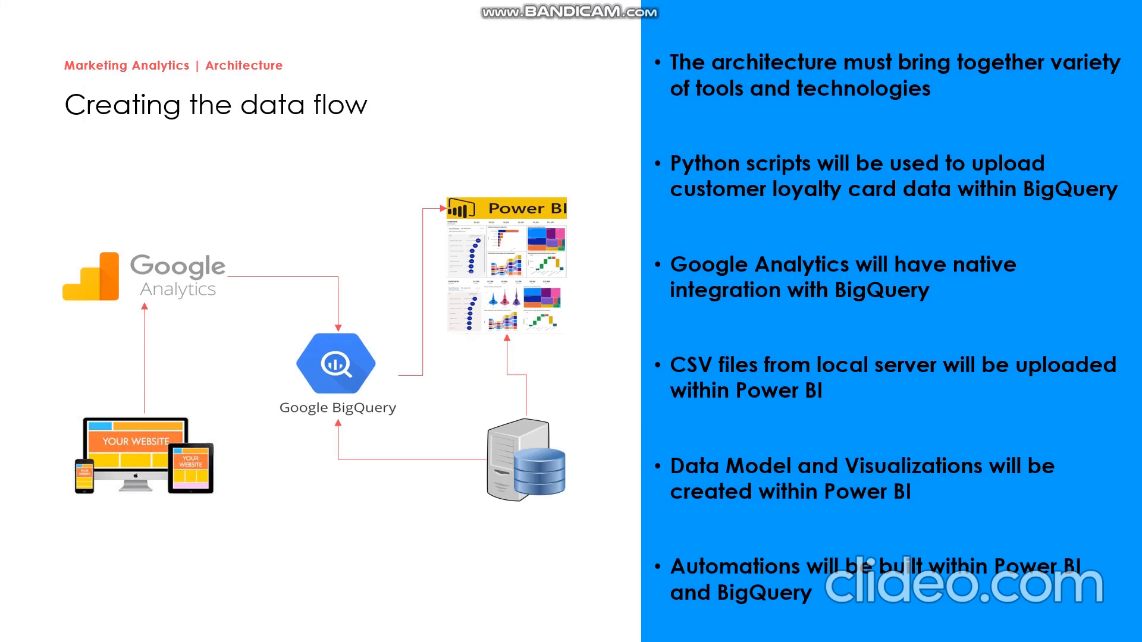
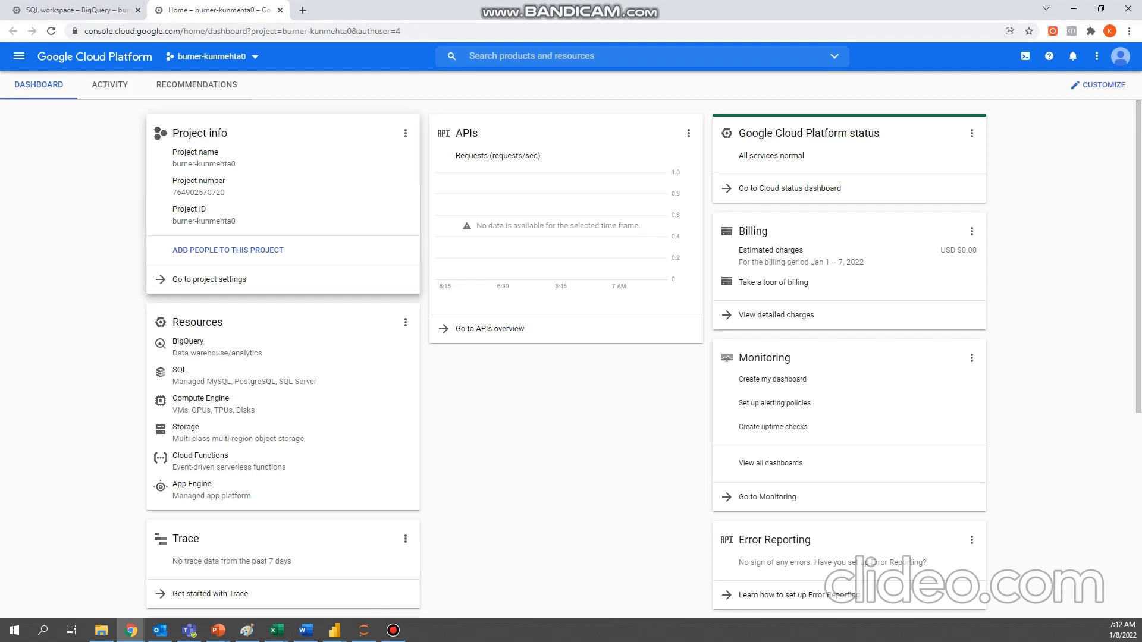
Step: Open the Google Cloud navigation menu and locate the APIs & Services entry
{"action": "left_click", "coordinate": [19, 56]}
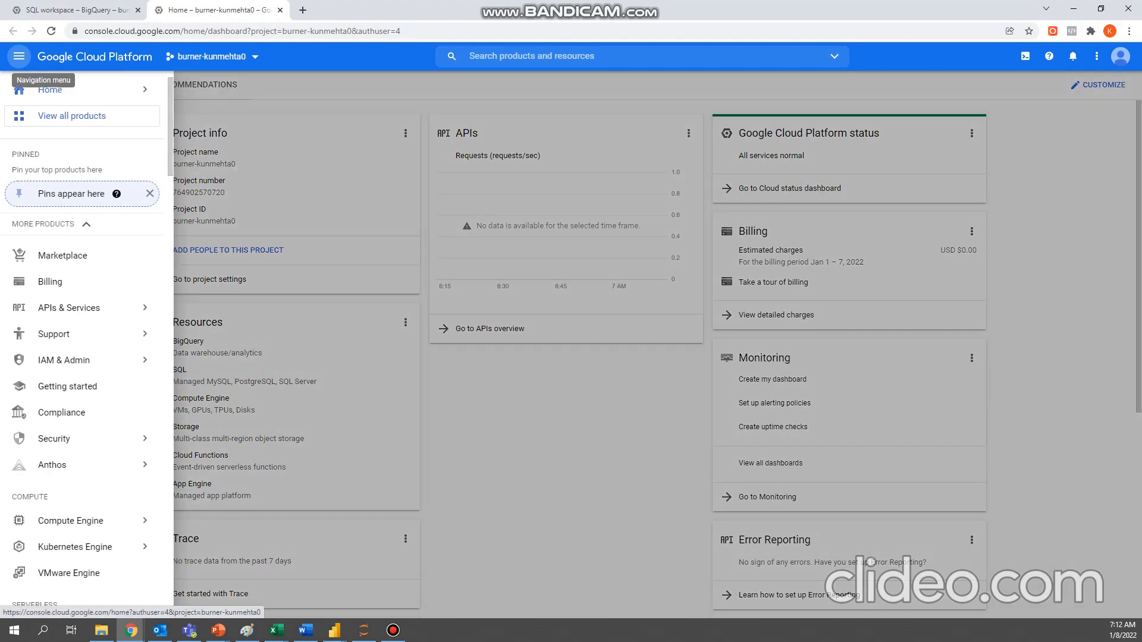
{"action": "mouse_move", "coordinate": [90, 308]}
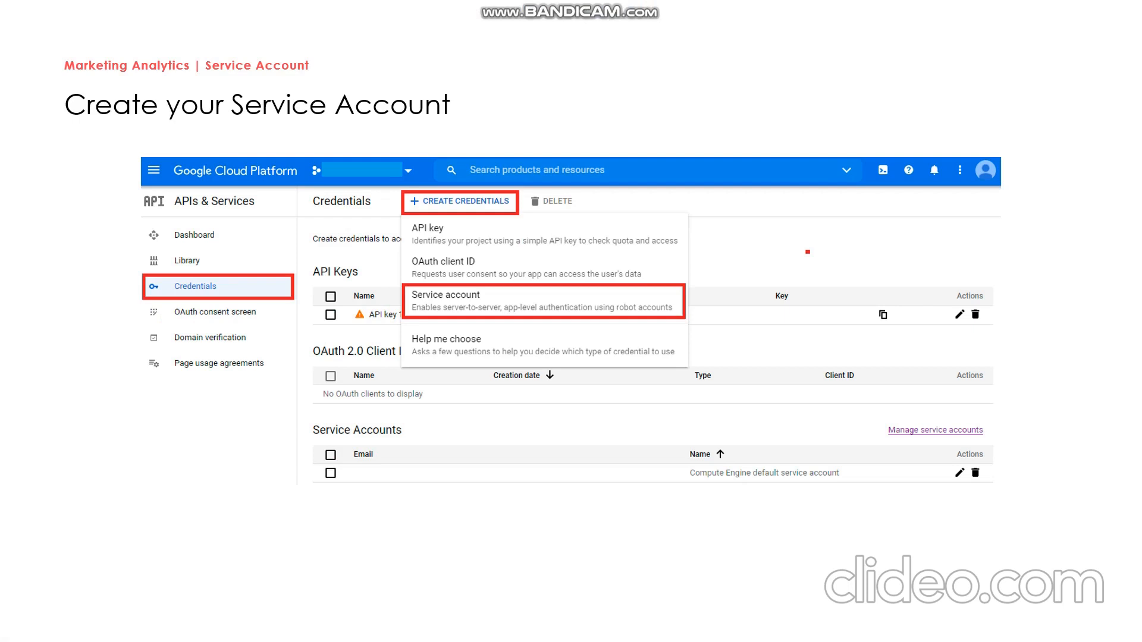
Step: Advance through the service account slides and view the Project folder holding connect_gcp.json in File Explorer
{"action": "key", "text": "Right"}
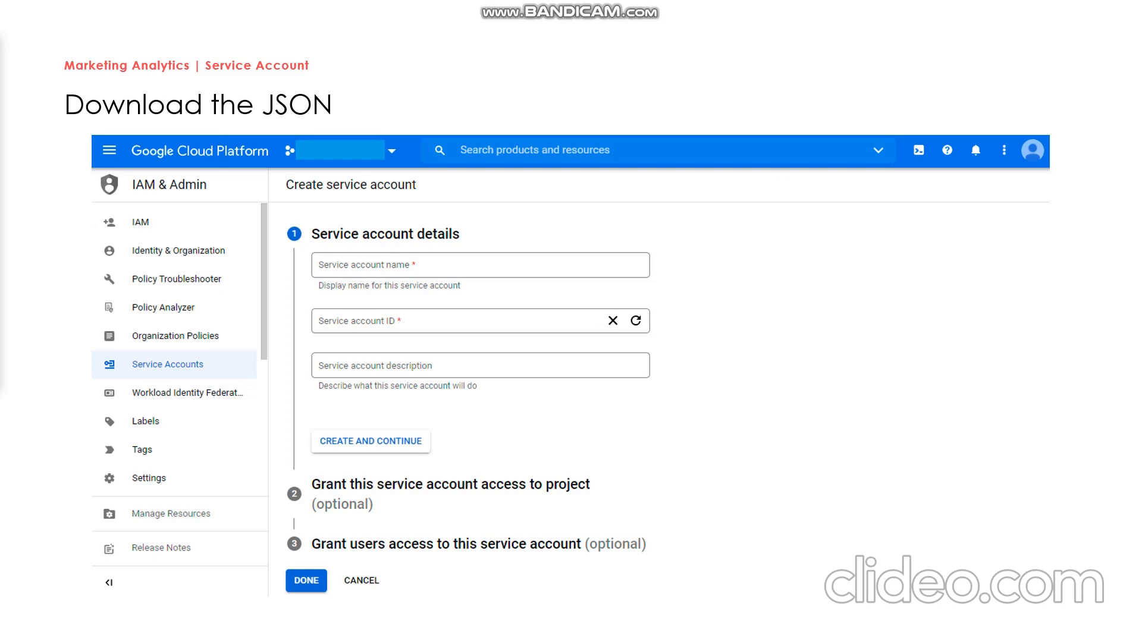
{"action": "key", "text": "alt+Tab"}
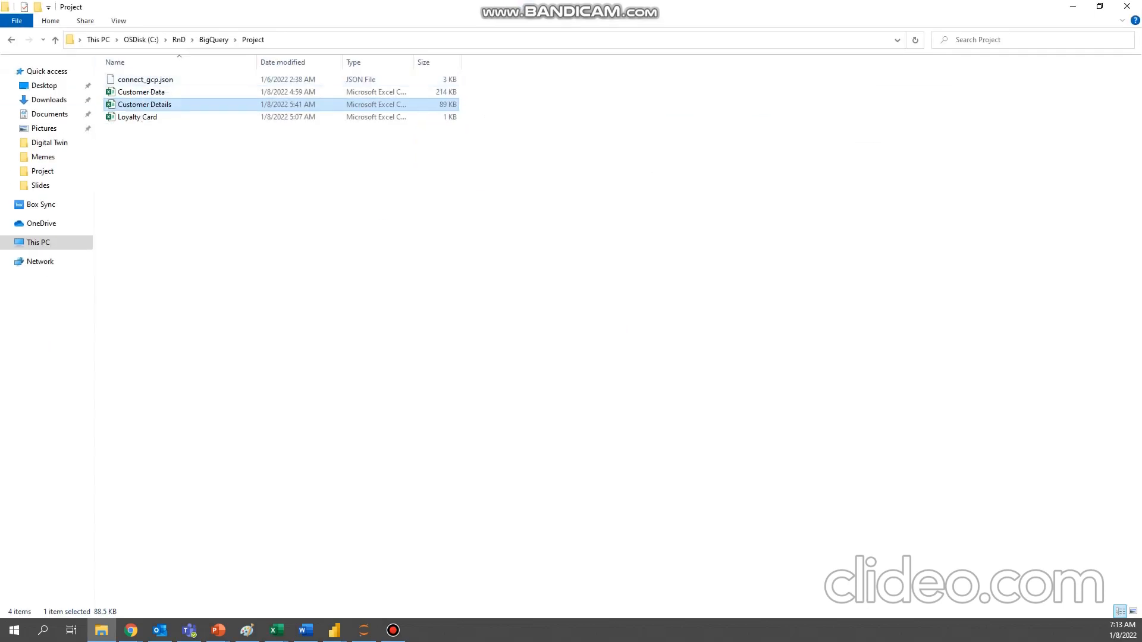
{"action": "key", "text": "alt+Tab"}
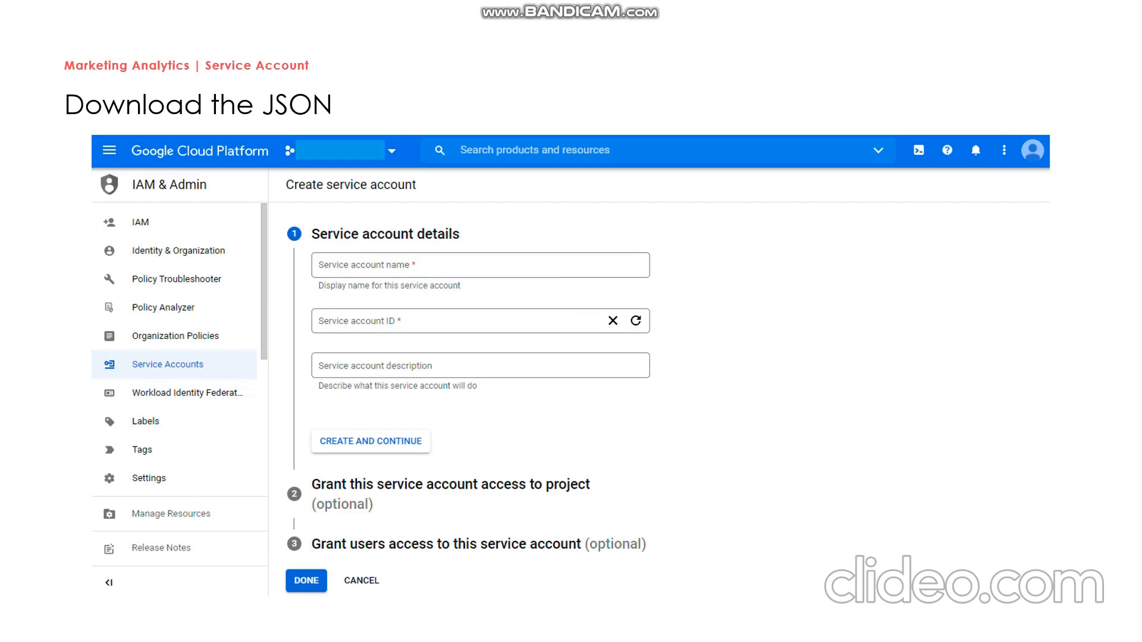
{"action": "key", "text": "Right"}
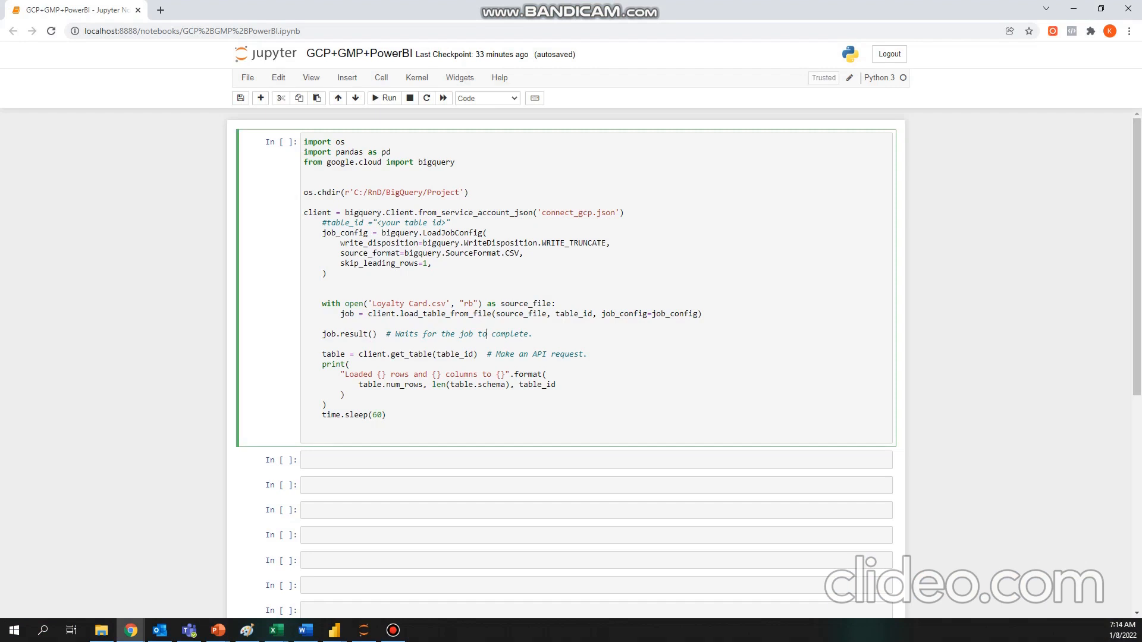
Step: Examine the notebook's working directory path, google.cloud bigquery import, connect_gcp.json client line and CSV load configuration
{"action": "left_click_drag", "start_coordinate": [359, 192], "coordinate": [441, 192]}
{"action": "left_click", "coordinate": [304, 202]}
{"action": "double_click", "coordinate": [370, 162]}
{"action": "double_click", "coordinate": [436, 163]}
{"action": "left_click", "coordinate": [312, 213]}
{"action": "left_click_drag", "start_coordinate": [542, 212], "coordinate": [616, 212]}
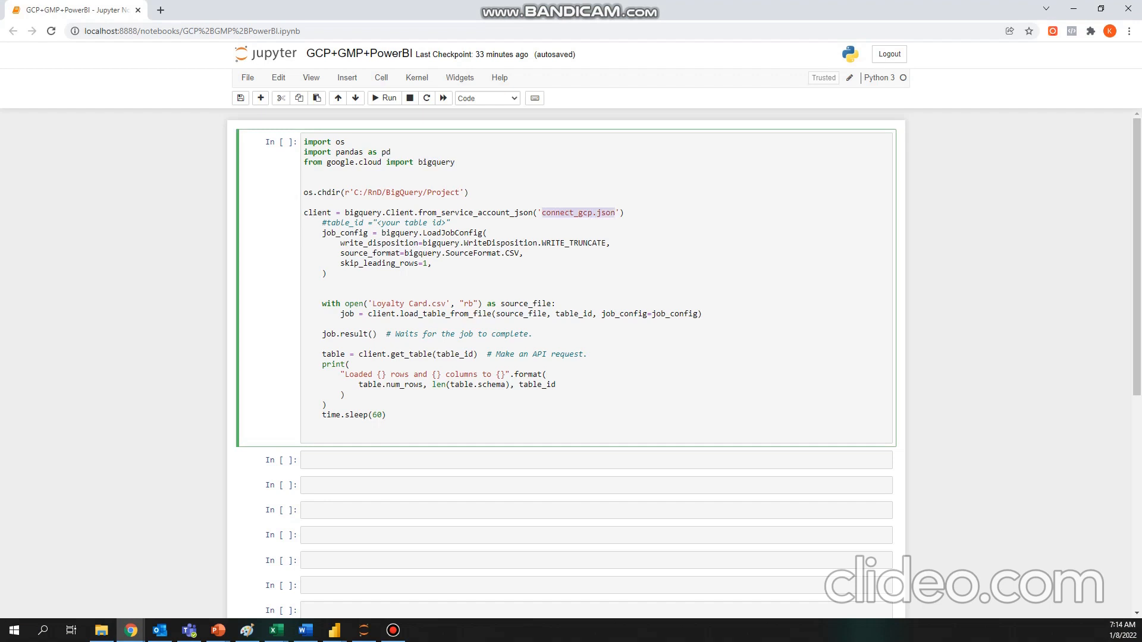
{"action": "left_click", "coordinate": [524, 254]}
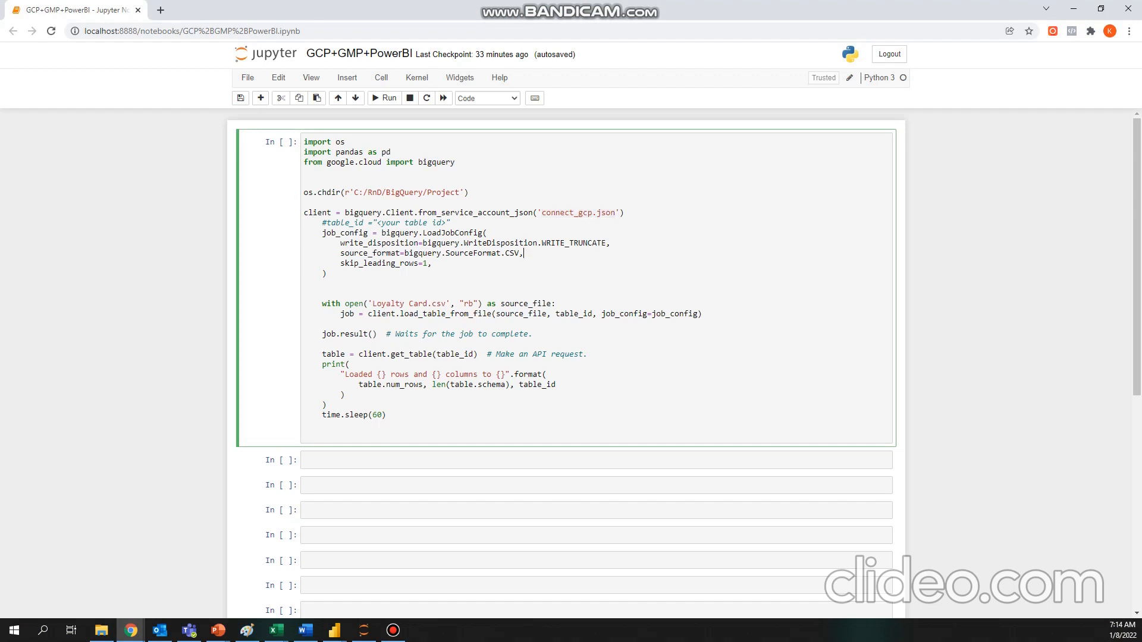
{"action": "left_click_drag", "start_coordinate": [469, 192], "coordinate": [308, 192]}
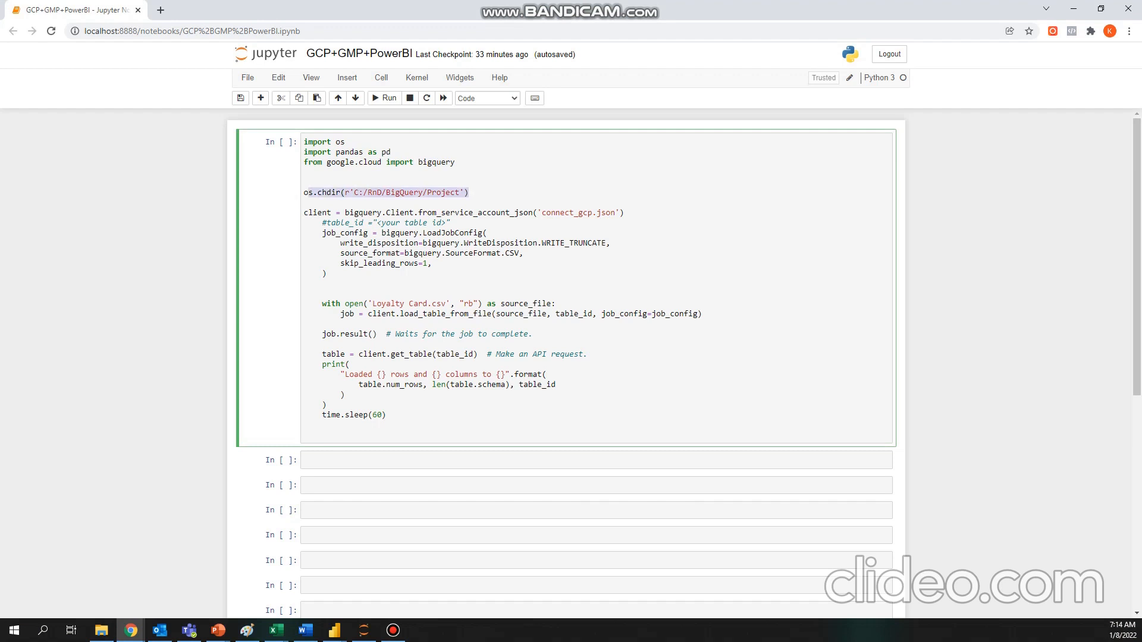
{"action": "left_click", "coordinate": [337, 192]}
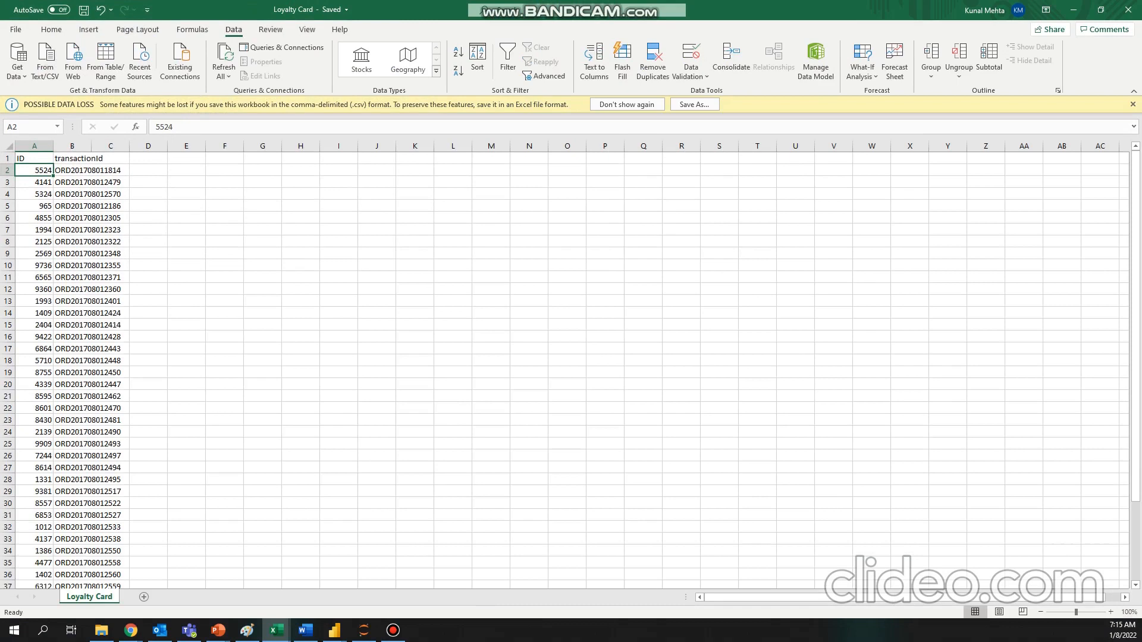
Step: Minimize the Loyalty Card workbook and return to the BigQuery console with the gasampledata preview
{"action": "left_click", "coordinate": [1073, 10]}
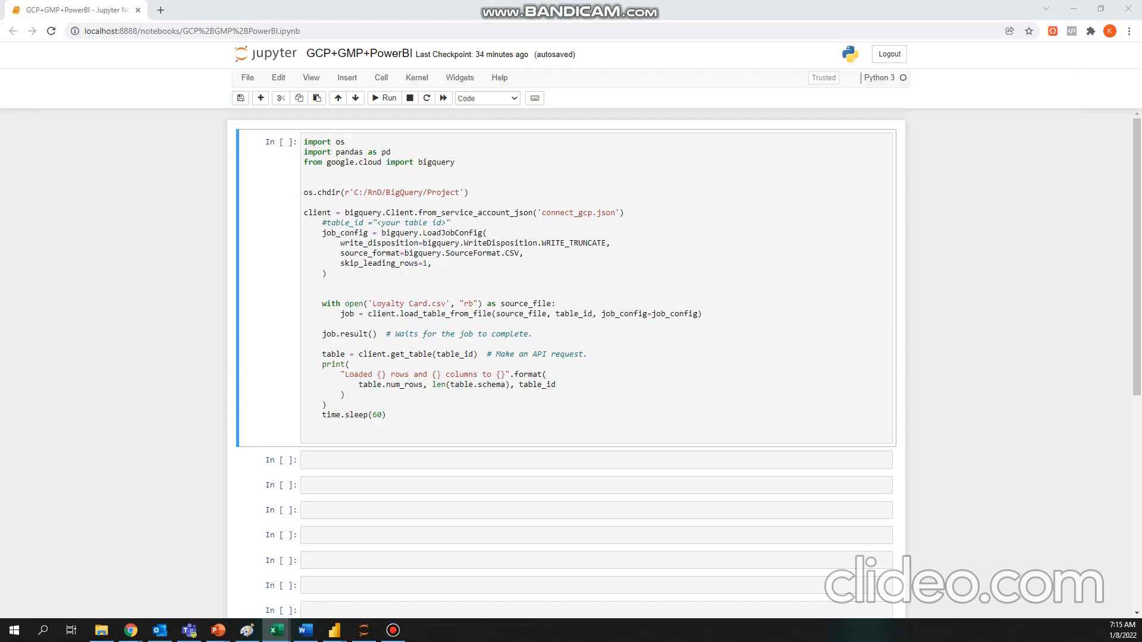
{"action": "key", "text": "super+d"}
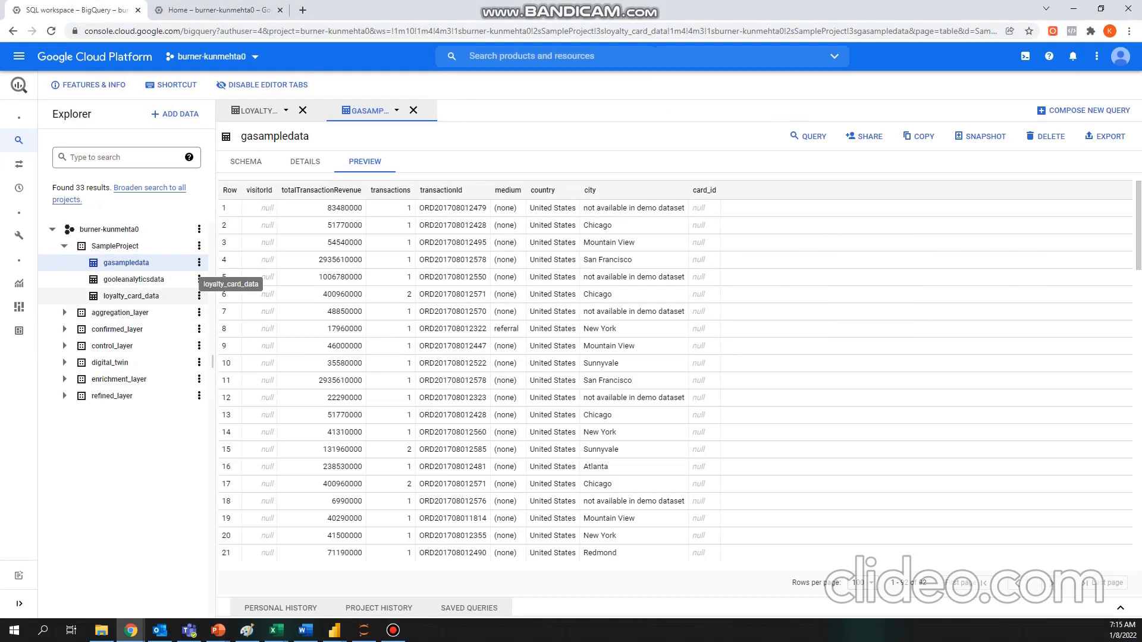
Step: View the loyalty_card_data table's preview in the SampleProject dataset, and return to the Jupyter notebook
{"action": "left_click", "coordinate": [130, 295]}
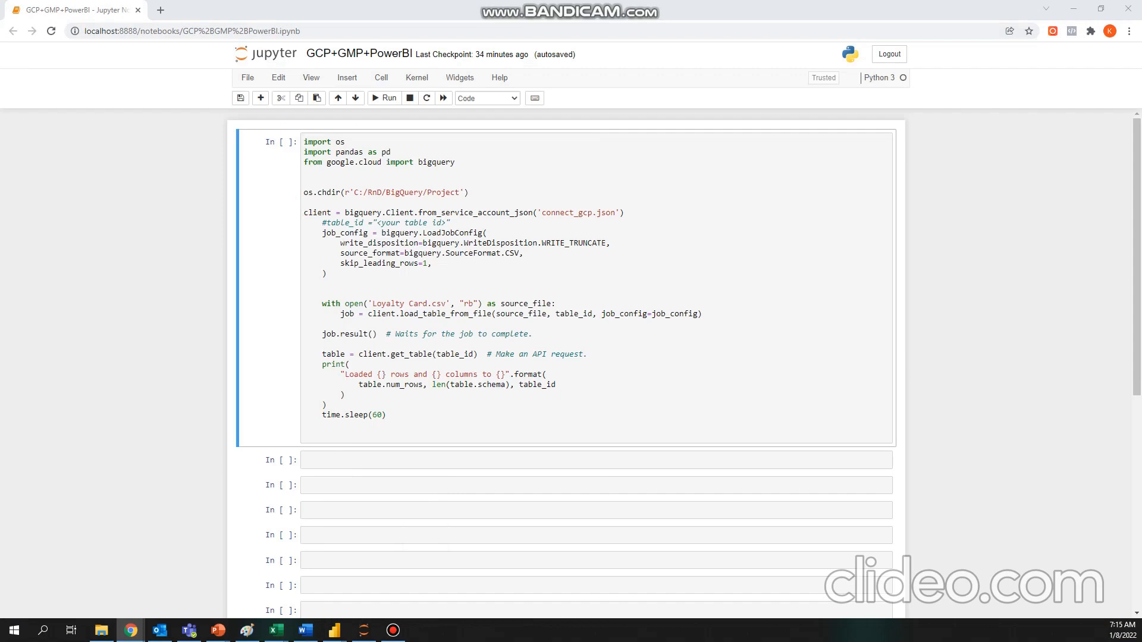
{"action": "left_click_drag", "start_coordinate": [3, 393], "coordinate": [1088, 70]}
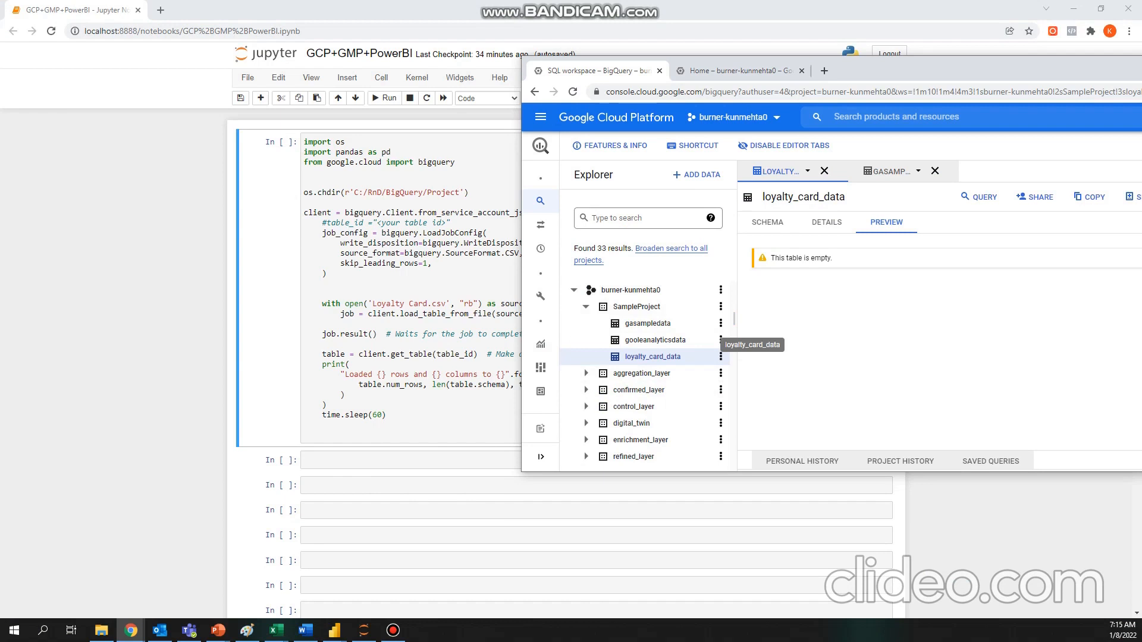
{"action": "left_click_drag", "start_coordinate": [928, 70], "coordinate": [0, 286]}
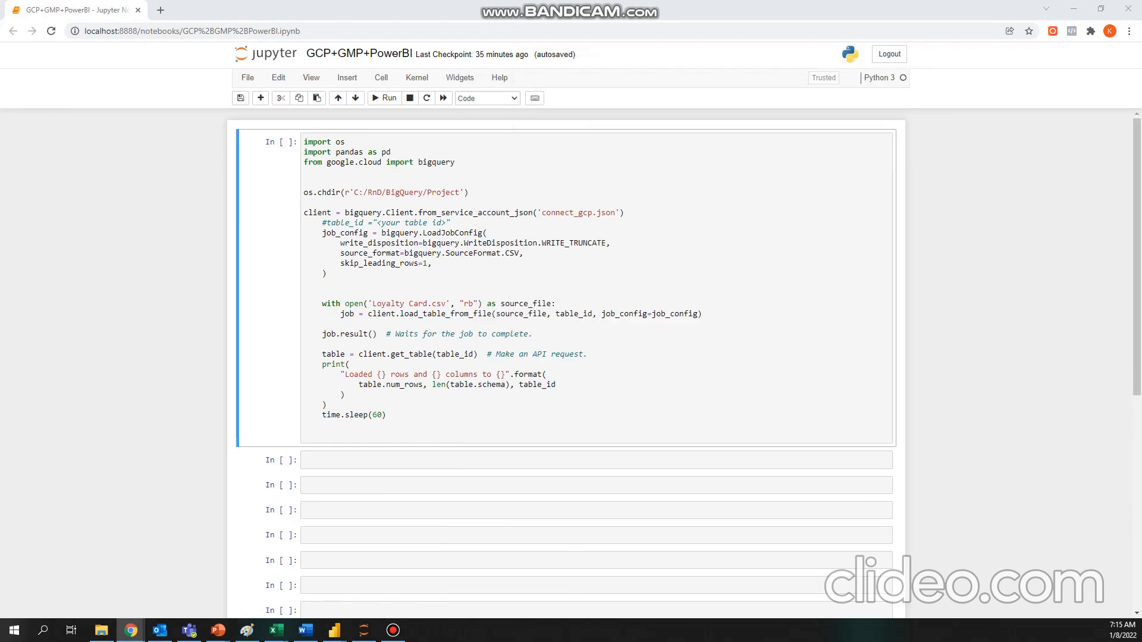
Step: Try to run the notebook cell that loads Loyalty Card.csv into BigQuery
{"action": "left_click", "coordinate": [432, 263]}
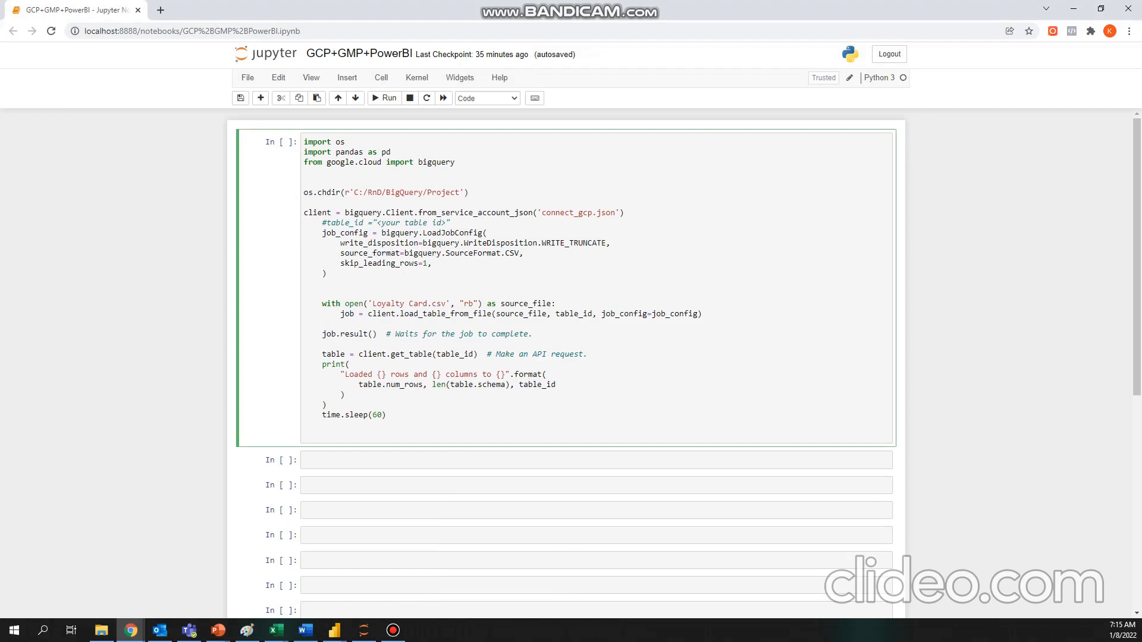
{"action": "key", "text": "ctrl+Return"}
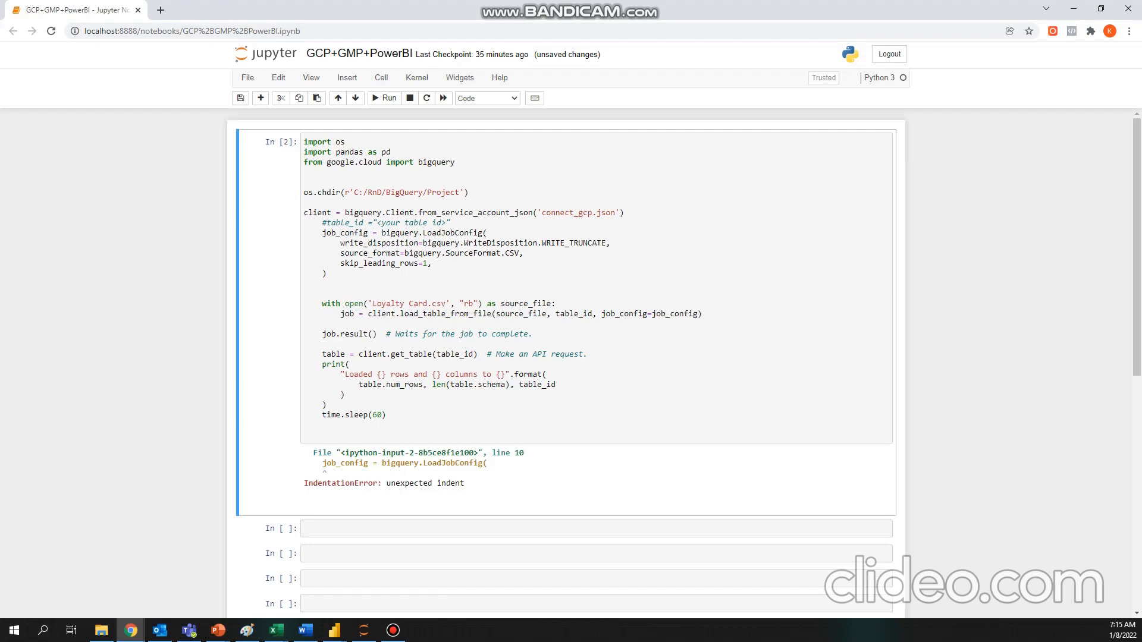
Step: Delete the time.sleep(60) line and unindent the script block below the client line by one level
{"action": "left_click", "coordinate": [322, 233]}
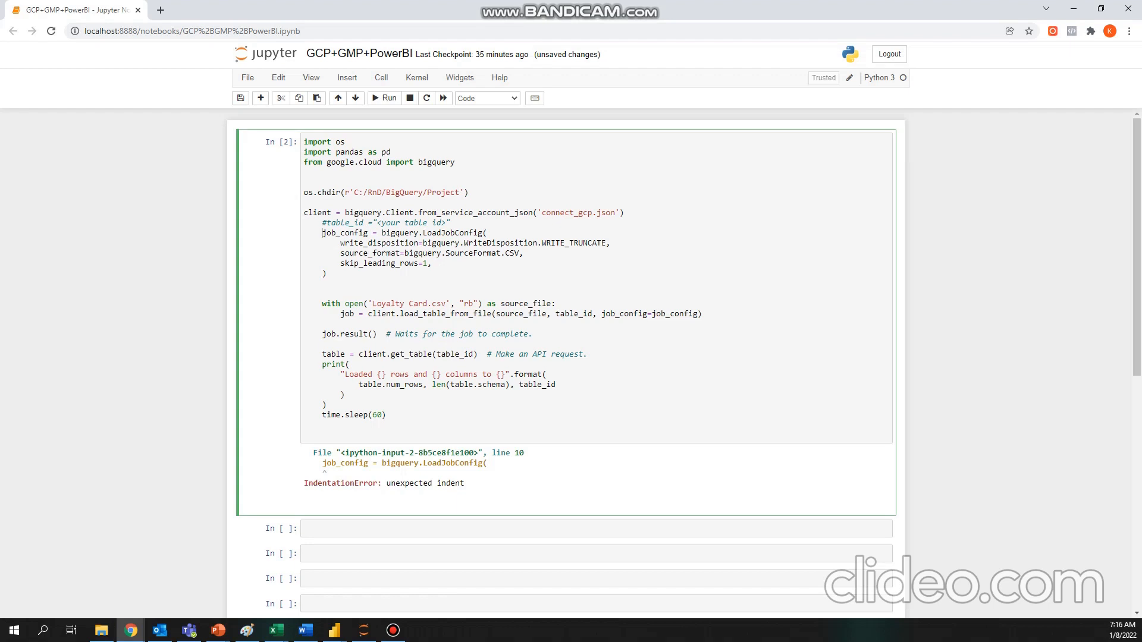
{"action": "left_click_drag", "start_coordinate": [326, 274], "coordinate": [303, 213]}
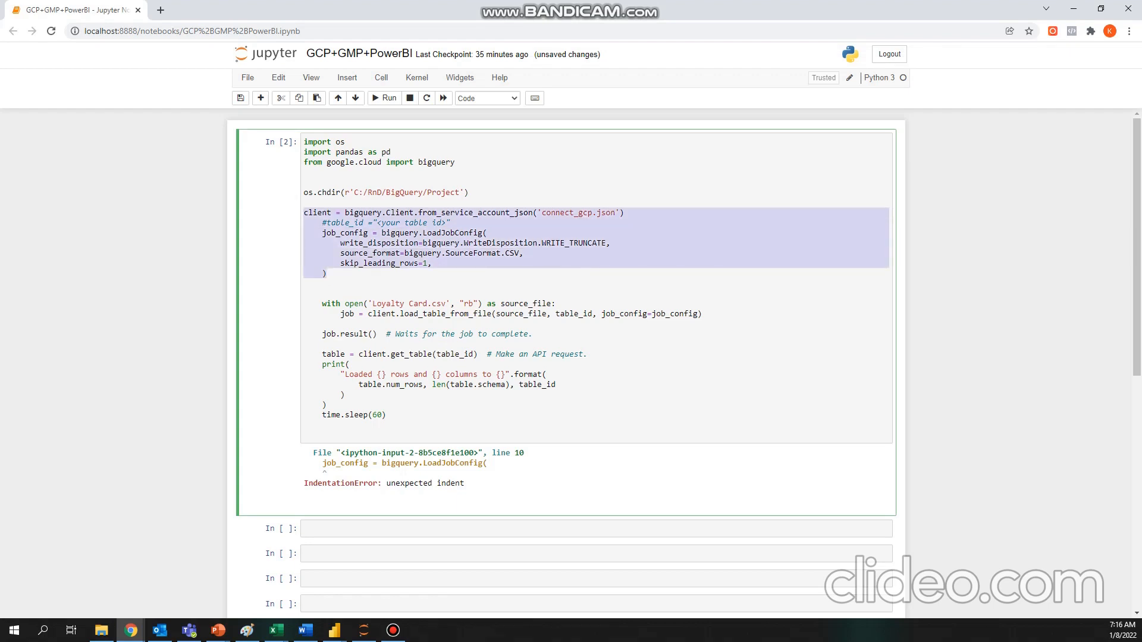
{"action": "key", "text": "Escape"}
{"action": "mouse_move", "coordinate": [386, 414]}
{"action": "left_mouse_down"}
{"action": "mouse_move", "coordinate": [303, 203]}
{"action": "mouse_move", "coordinate": [304, 213]}
{"action": "left_mouse_up"}
{"action": "left_click_drag", "start_coordinate": [386, 414], "coordinate": [303, 414]}
{"action": "key", "text": "BackSpace"}
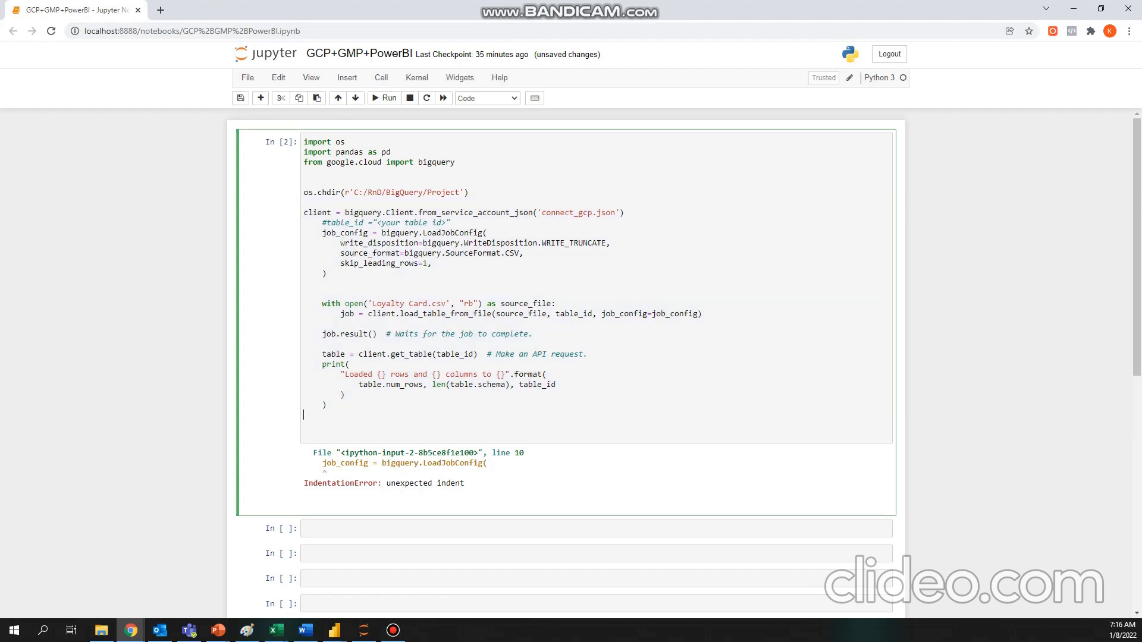
{"action": "left_click_drag", "start_coordinate": [303, 414], "coordinate": [304, 212]}
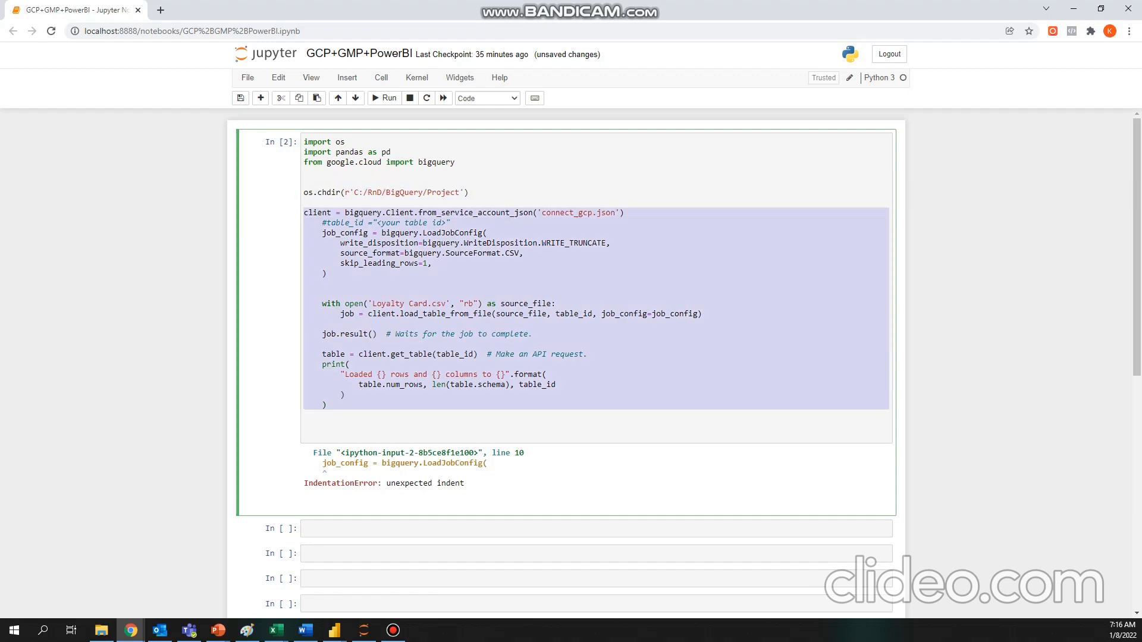
{"action": "key", "text": "shift+Tab"}
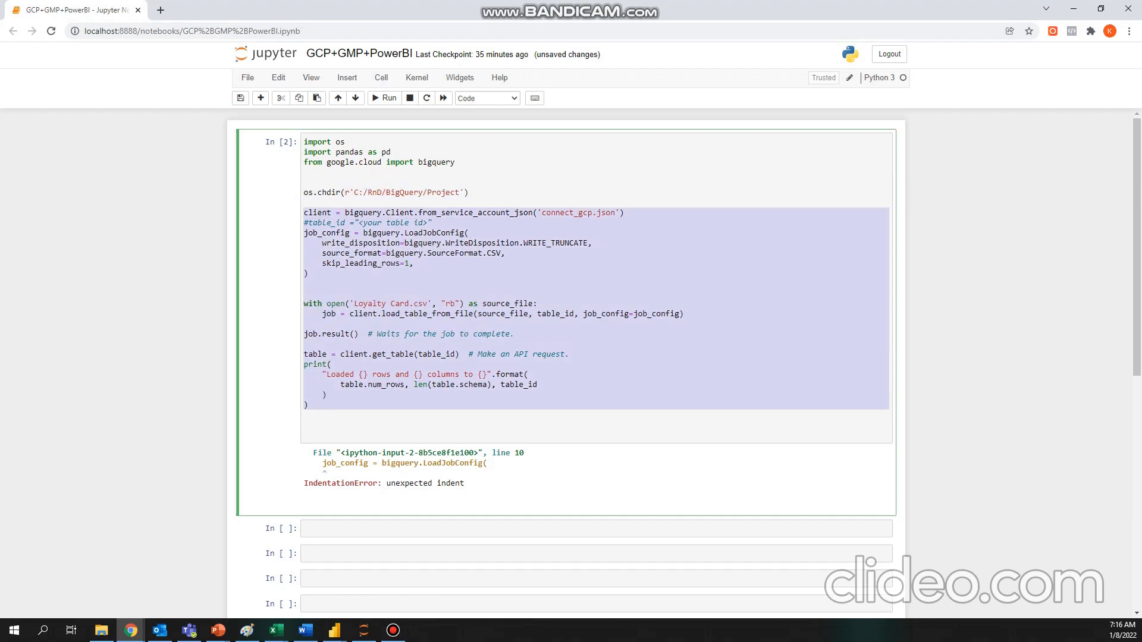
Step: Run the corrected cell to load Loyalty Card.csv, and return to the BigQuery console
{"action": "left_click", "coordinate": [328, 395]}
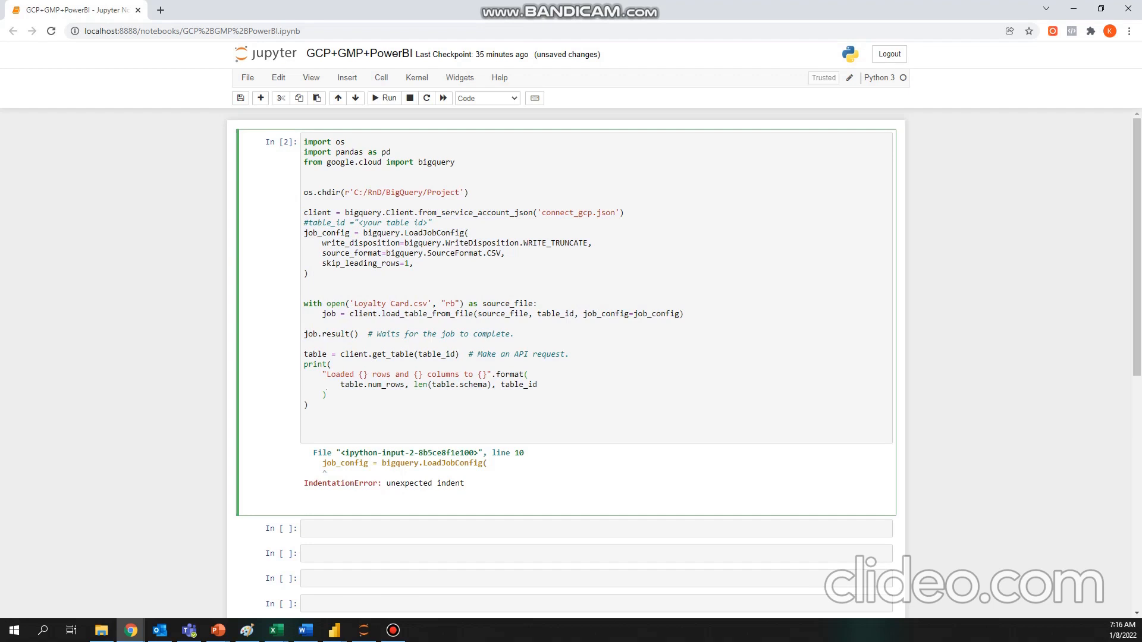
{"action": "key", "text": "ctrl+Return"}
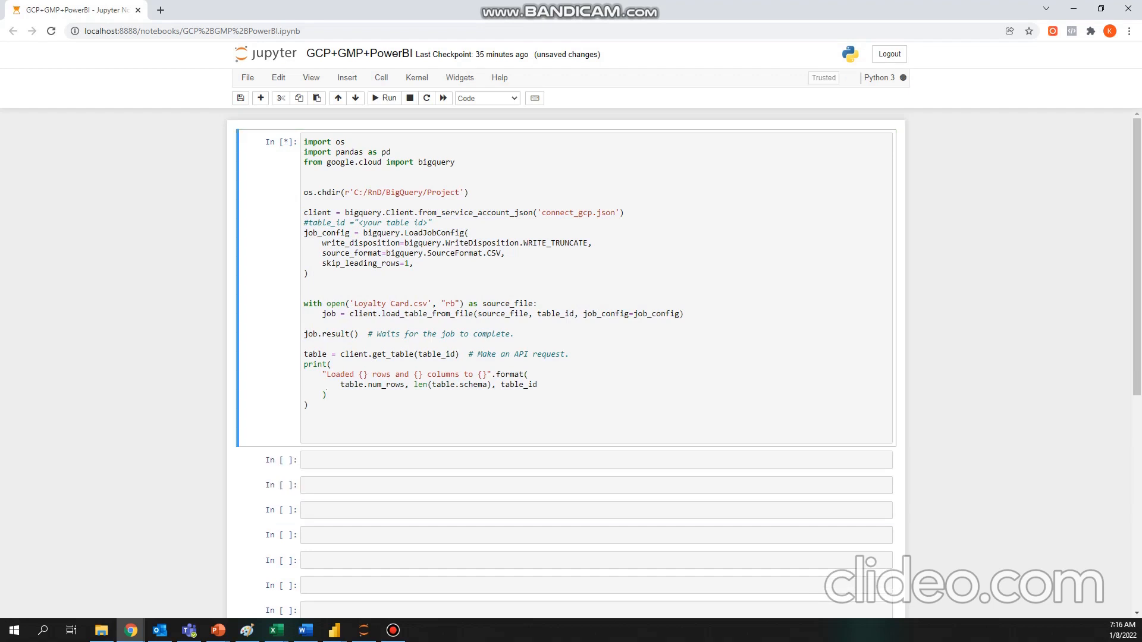
{"action": "key", "text": "alt+Tab"}
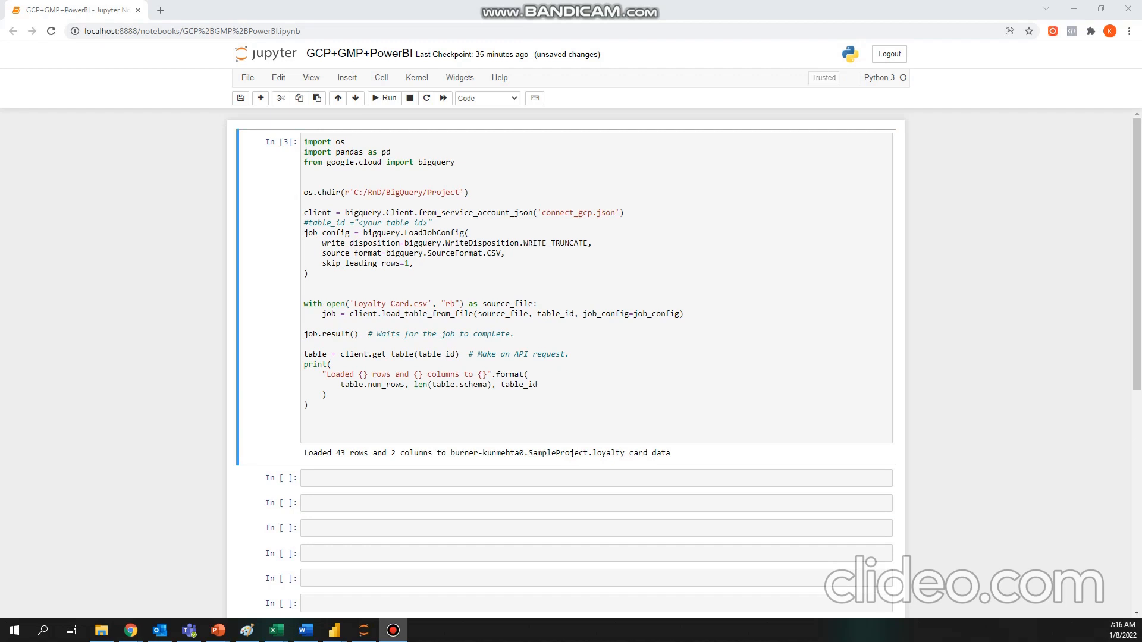
{"action": "left_click_drag", "start_coordinate": [1141, 7], "coordinate": [774, 1]}
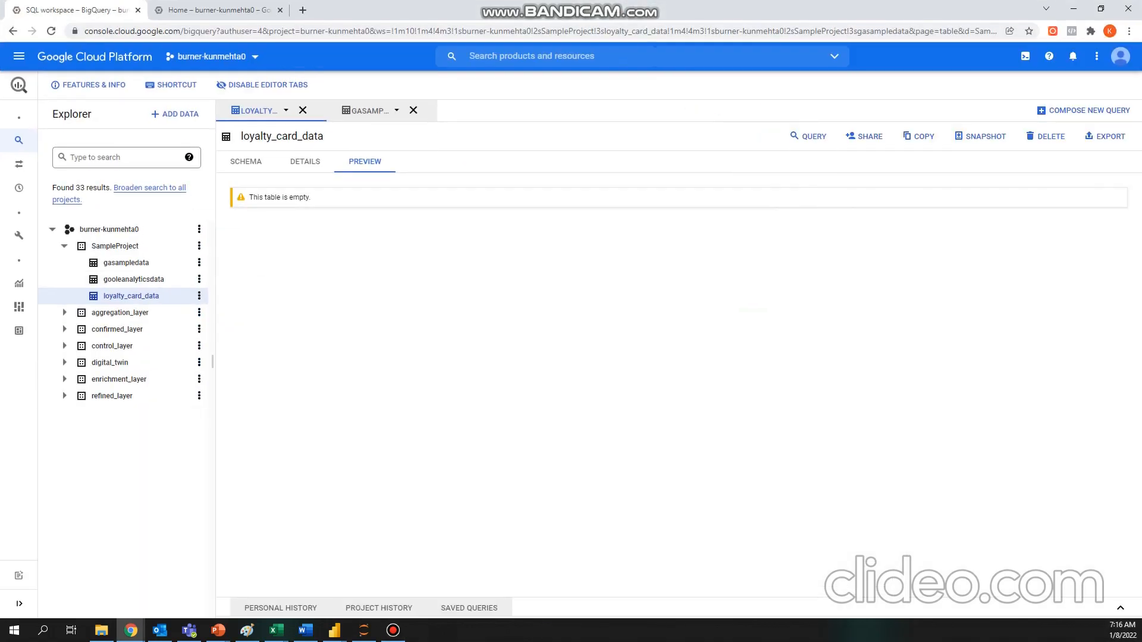
Step: Reload the BigQuery page, expand the SampleProject dataset and examine the card_id and transaction_id rows in the loyalty_card_data preview
{"action": "left_click", "coordinate": [51, 31]}
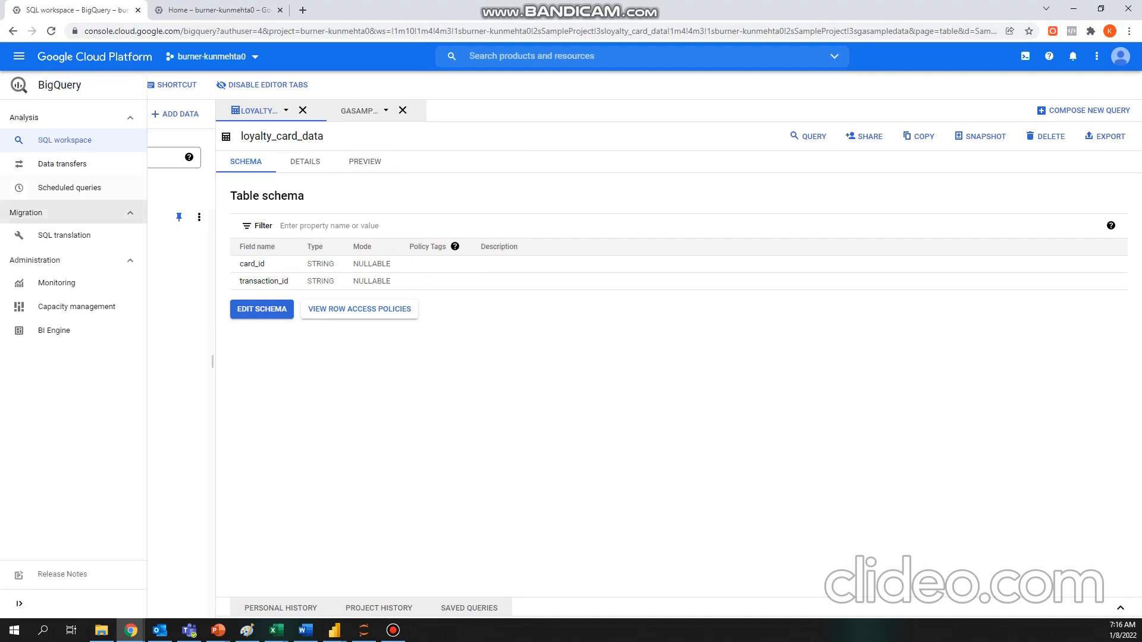
{"action": "left_click", "coordinate": [52, 217]}
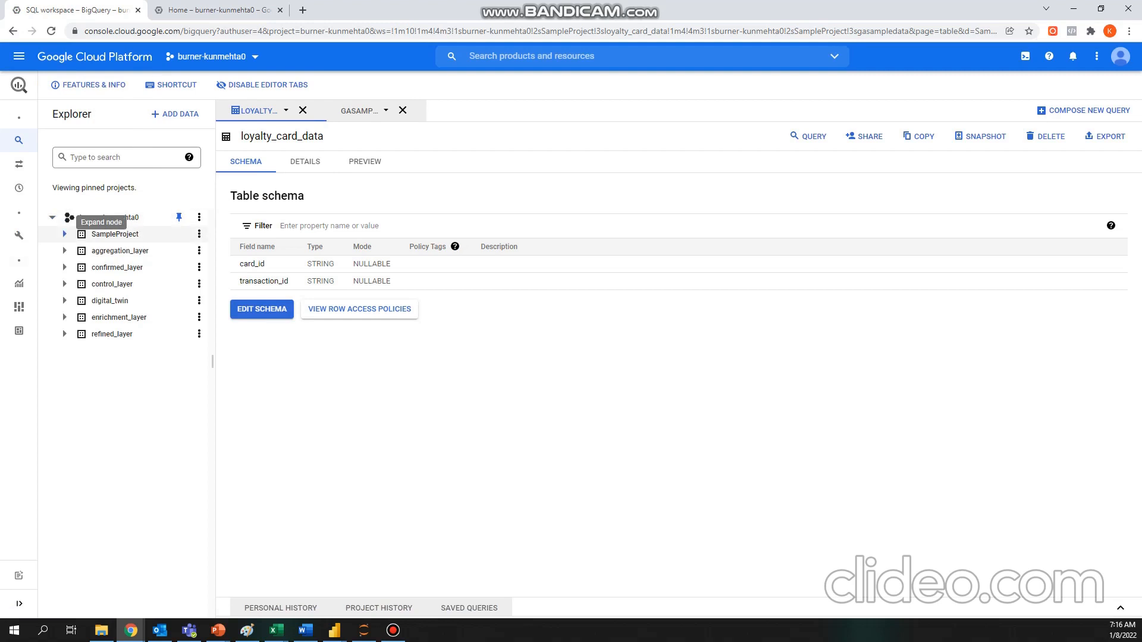
{"action": "left_click", "coordinate": [65, 234]}
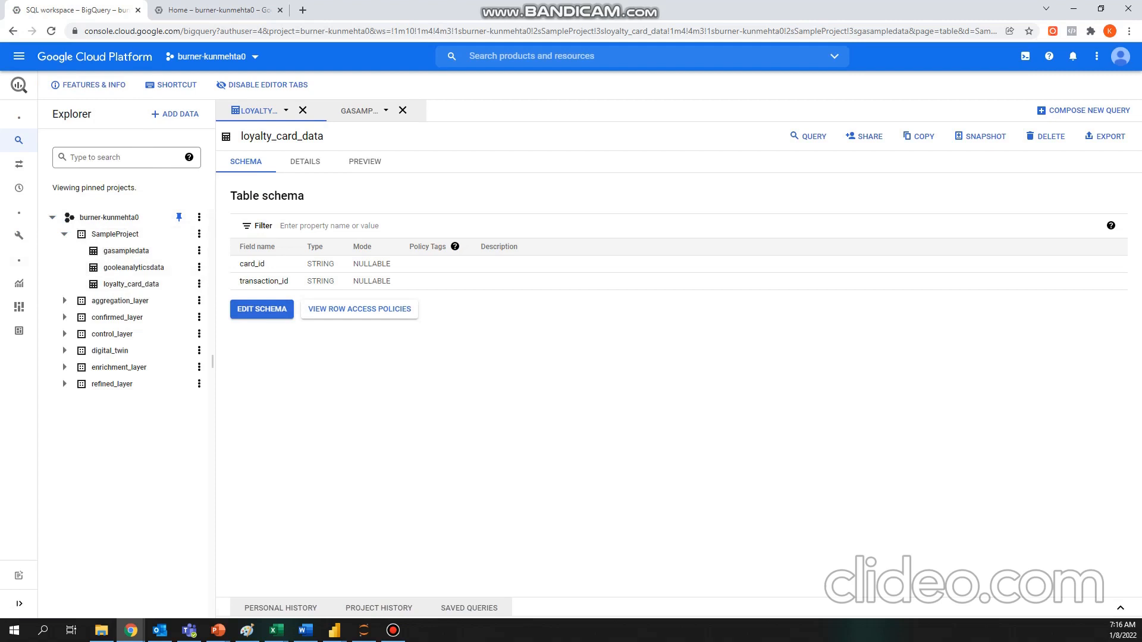
{"action": "left_click", "coordinate": [364, 162]}
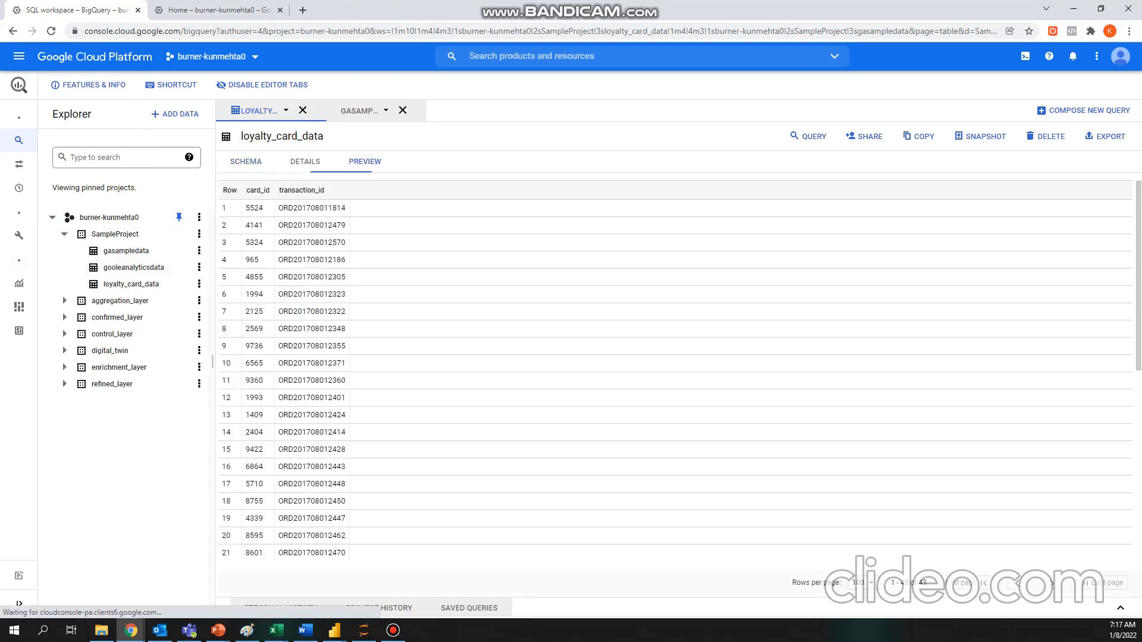
{"action": "scroll", "coordinate": [675, 370], "scroll_direction": "down", "scroll_amount": 6}
{"action": "scroll", "coordinate": [675, 370], "scroll_direction": "up", "scroll_amount": 6}
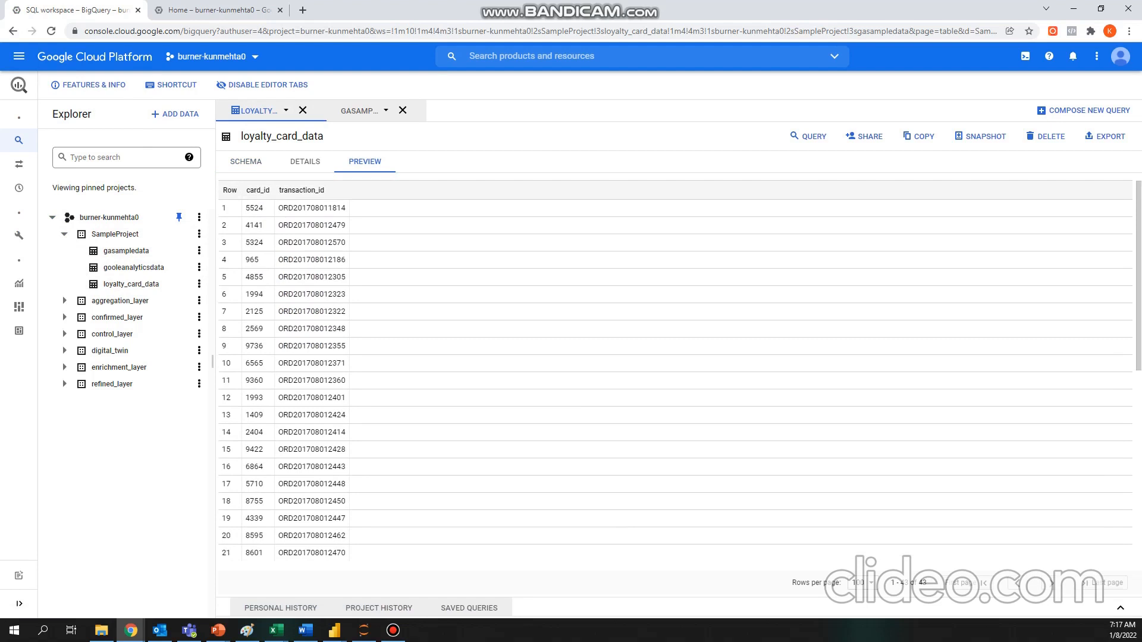
{"action": "scroll", "coordinate": [676, 369], "scroll_direction": "down", "scroll_amount": 5}
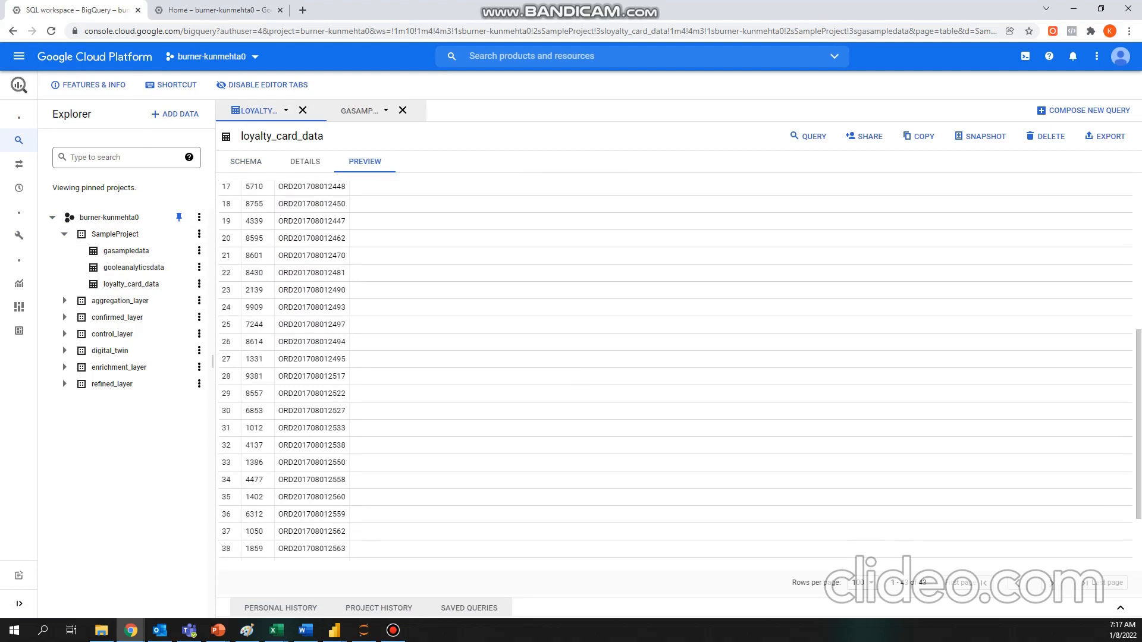
{"action": "scroll", "coordinate": [675, 369], "scroll_direction": "up", "scroll_amount": 5}
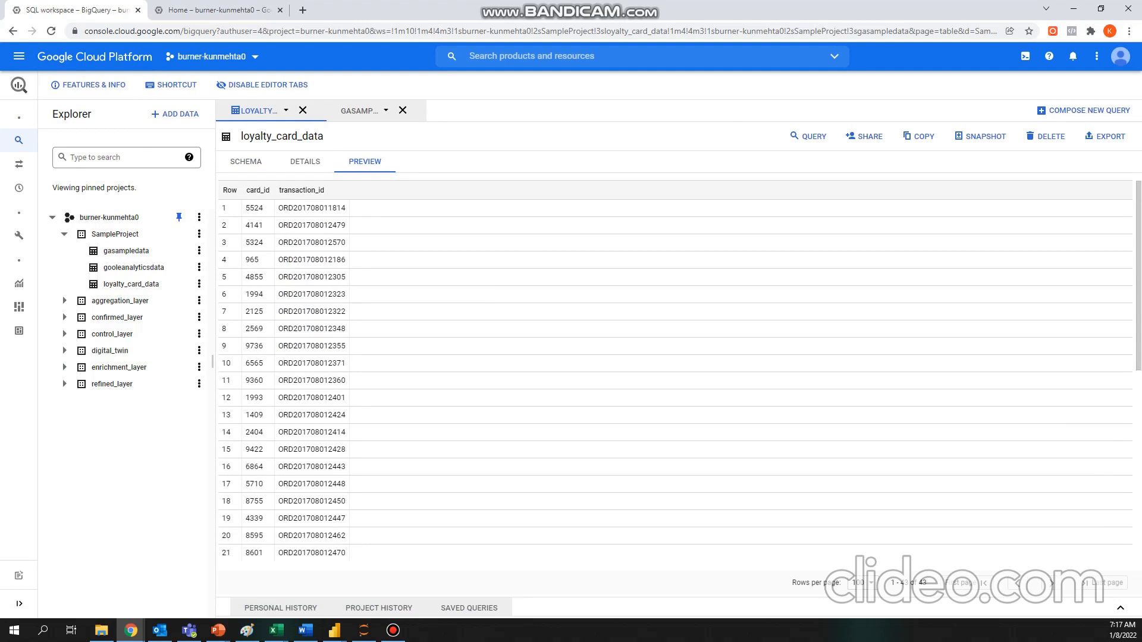
Step: Preview the gasampledata table, and open a new query tab from it with the default SELECT statement cleared
{"action": "left_click", "coordinate": [127, 250]}
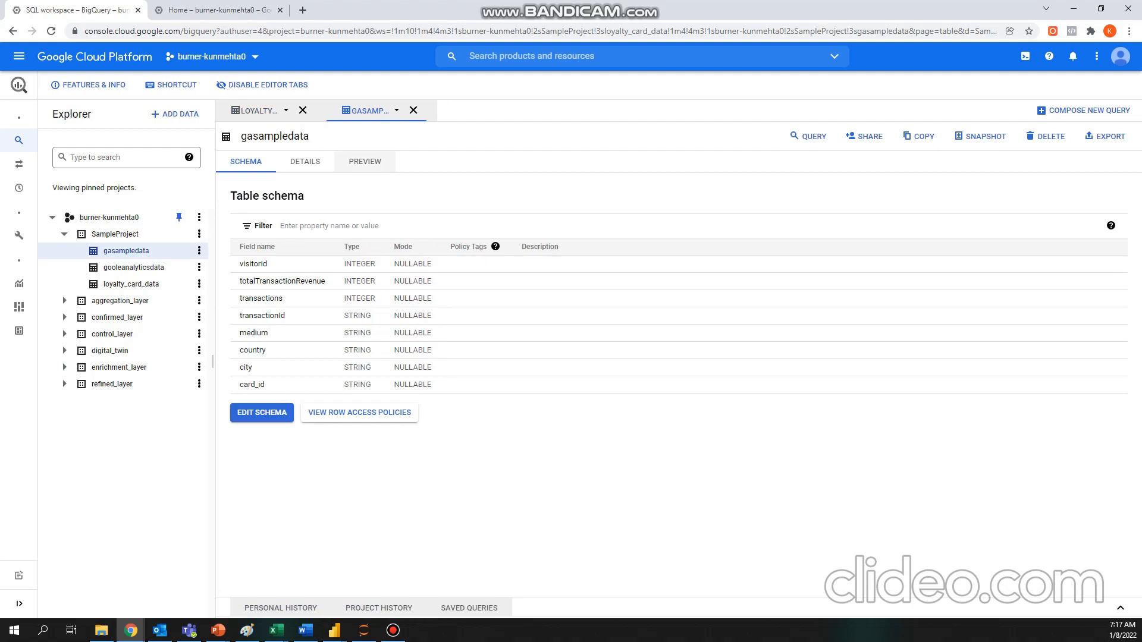
{"action": "left_click", "coordinate": [364, 161]}
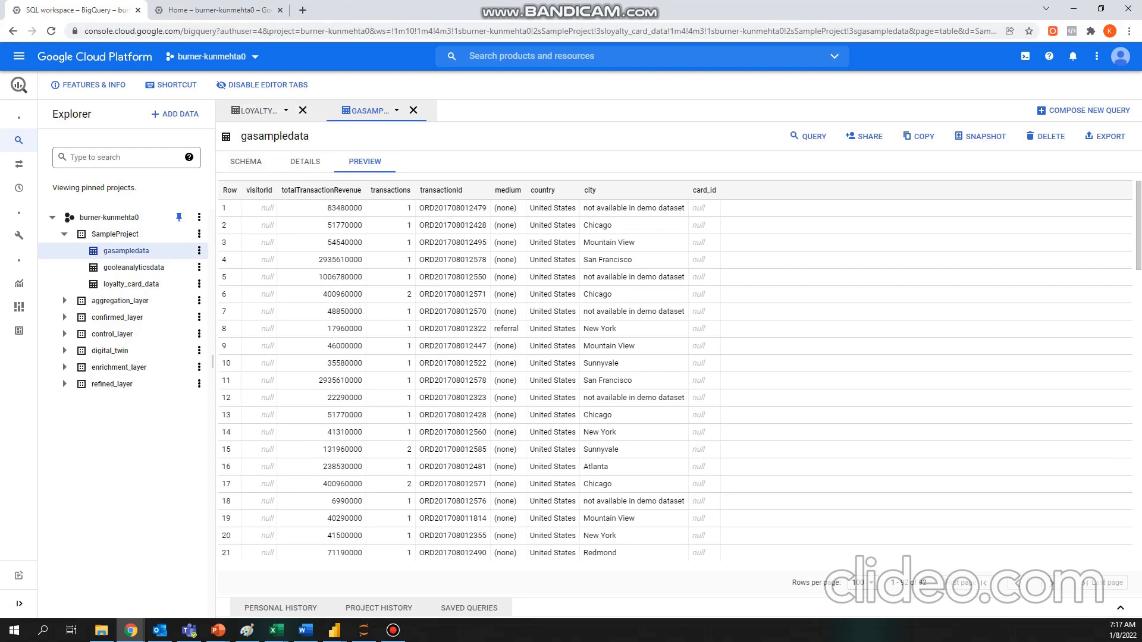
{"action": "left_click", "coordinate": [809, 136]}
{"action": "left_click", "coordinate": [812, 161]}
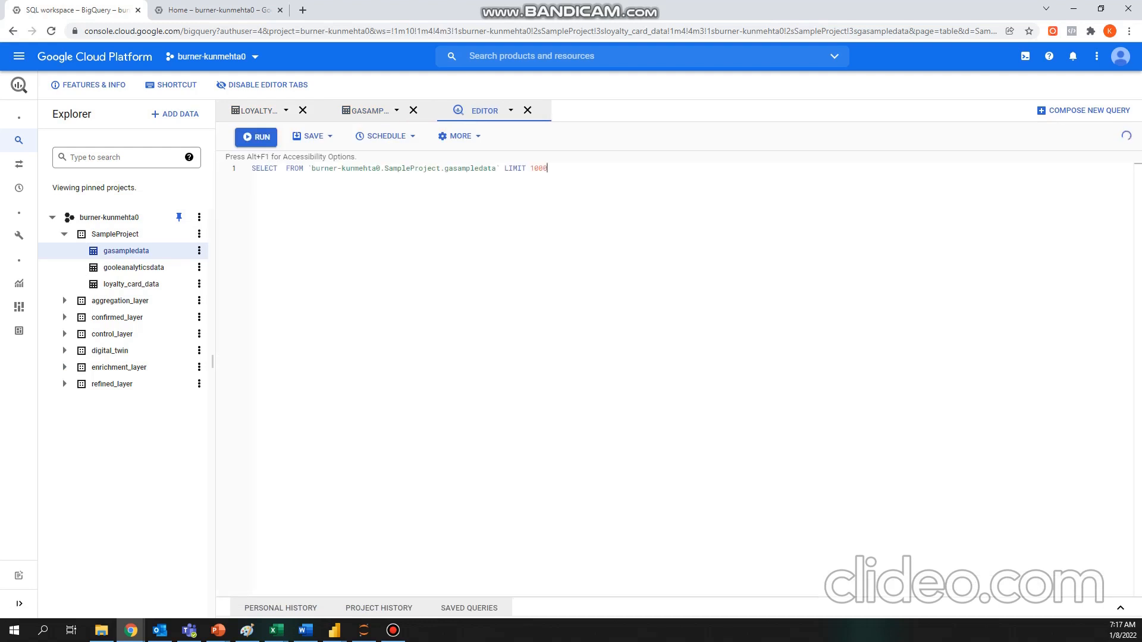
{"action": "key", "text": "ctrl+a"}
{"action": "key", "text": "BackSpace"}
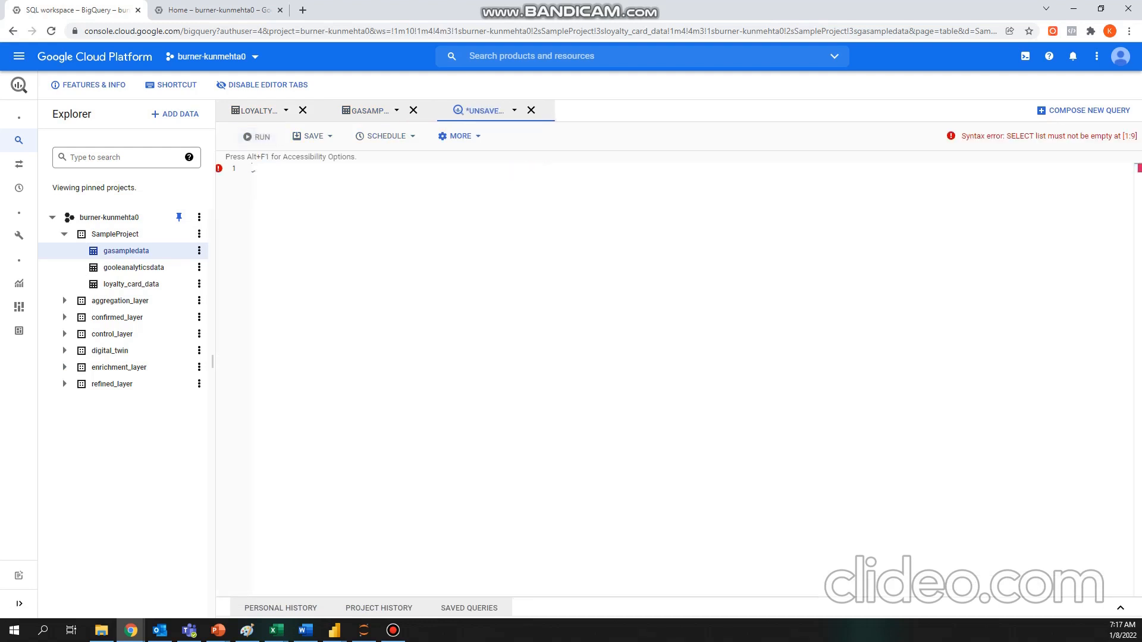
Step: Write an UPDATE query setting gasampledata's card_id to loyalty_card_data's card_id WHERE a.transactionId = b.transaction_id
{"action": "key", "text": "alt+Tab"}
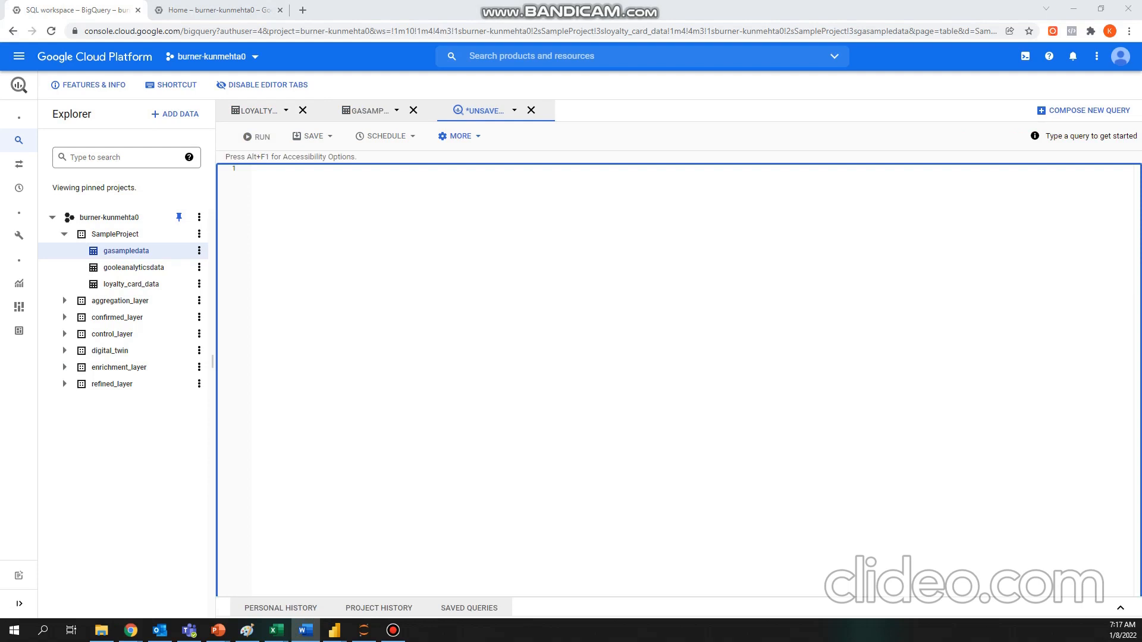
{"action": "key", "text": "alt+Tab"}
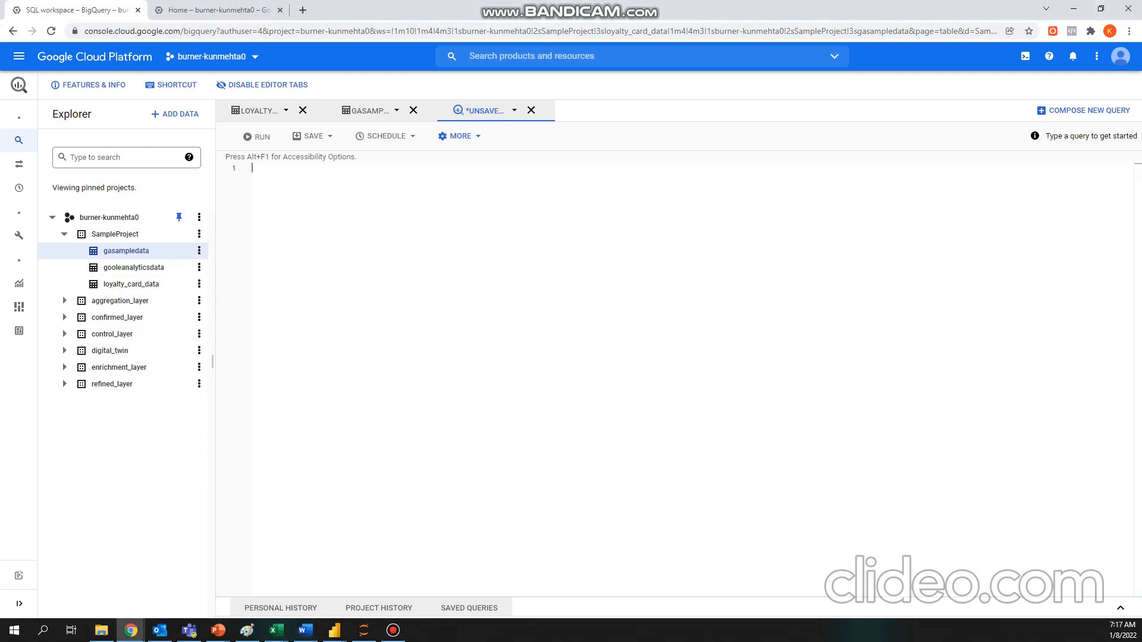
{"action": "type", "text": "UPDATE `burner-kunmehta0.SampleProject.gasampledata` a SET a.card_id = b.card_id FROM `burner-kunmehta0.SampleProject.loyalty_card_data` b WHERE a.transactionId = b.transaction_id"}
{"action": "key", "text": "BackSpace"}
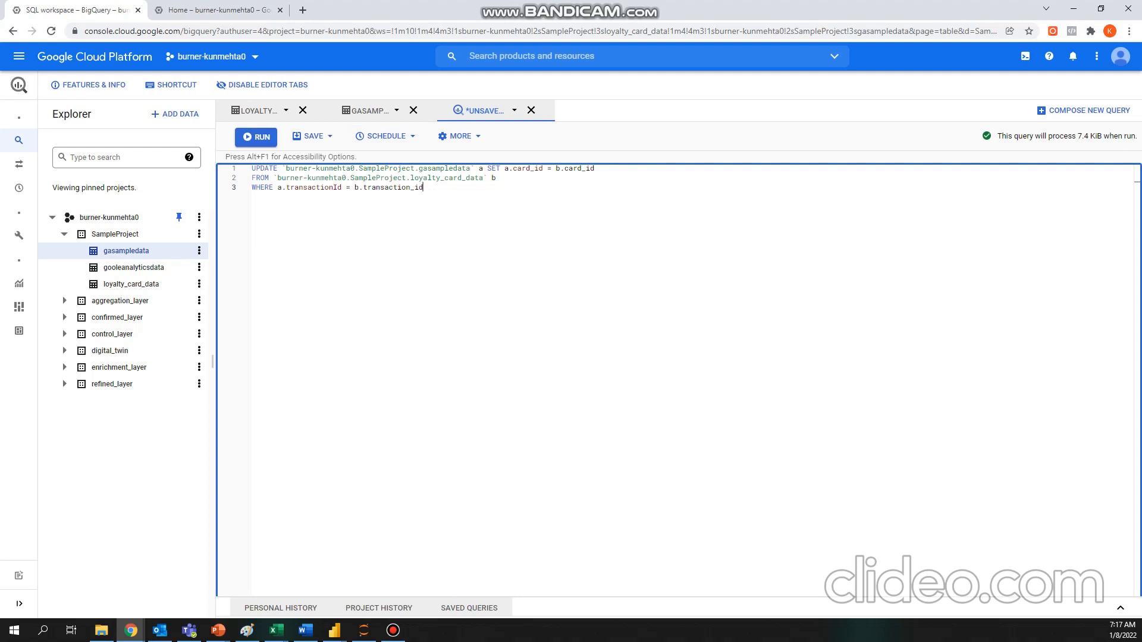
Step: Review the table and column names in the UPDATE query and run it
{"action": "double_click", "coordinate": [445, 169]}
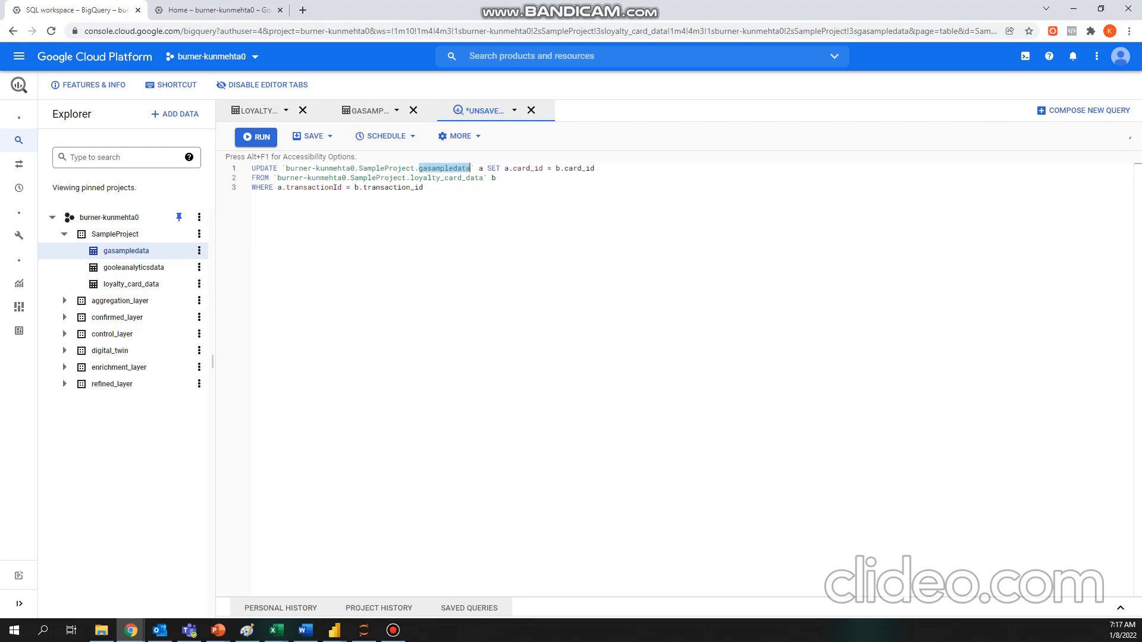
{"action": "double_click", "coordinate": [528, 169]}
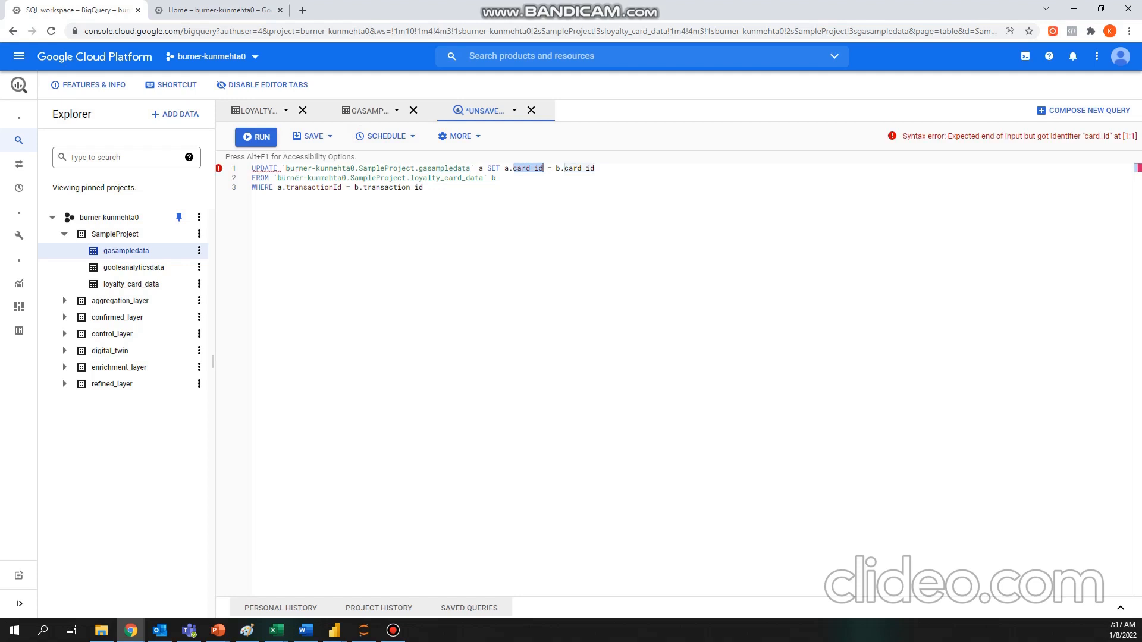
{"action": "left_click", "coordinate": [394, 188]}
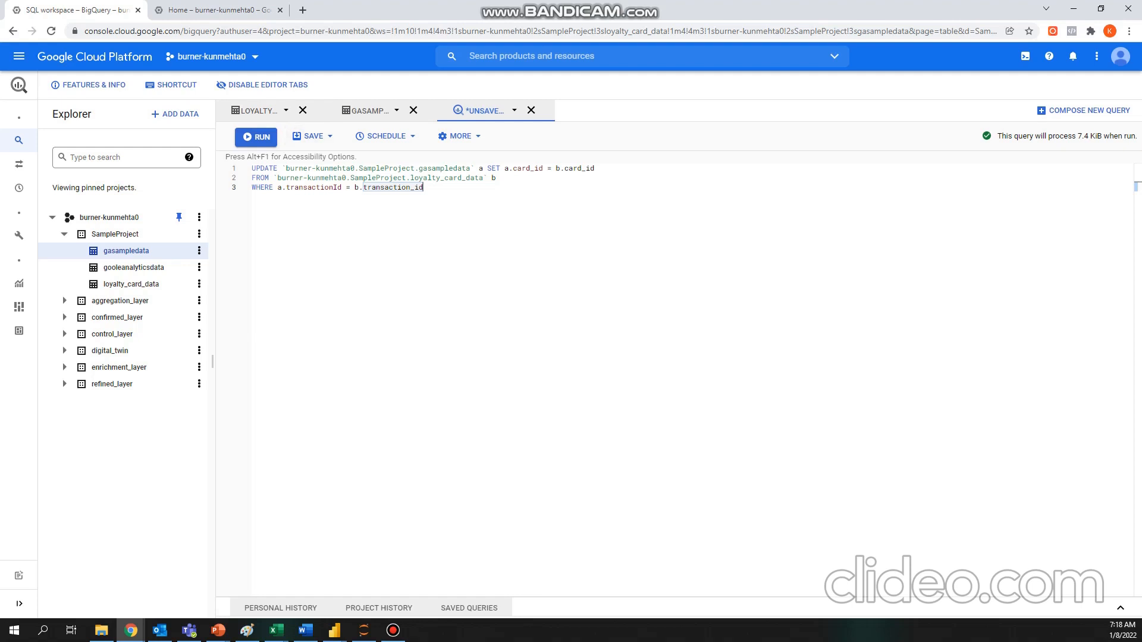
{"action": "key", "text": "ctrl+Return"}
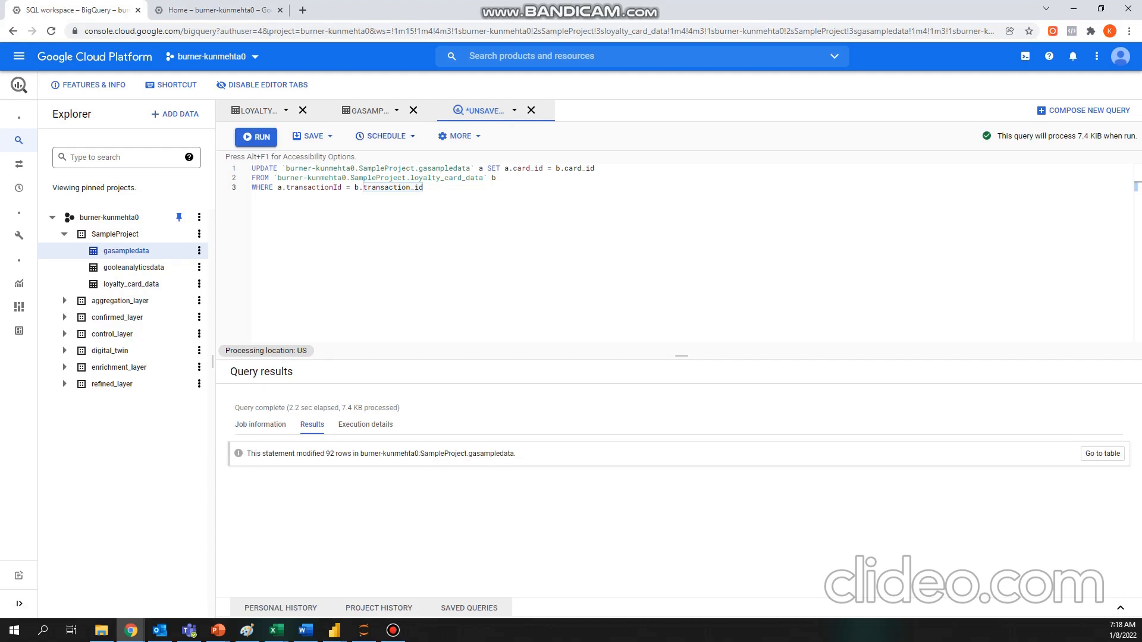
Step: Enable scheduled queries for the project and open the form for a new scheduled query
{"action": "left_click", "coordinate": [386, 136]}
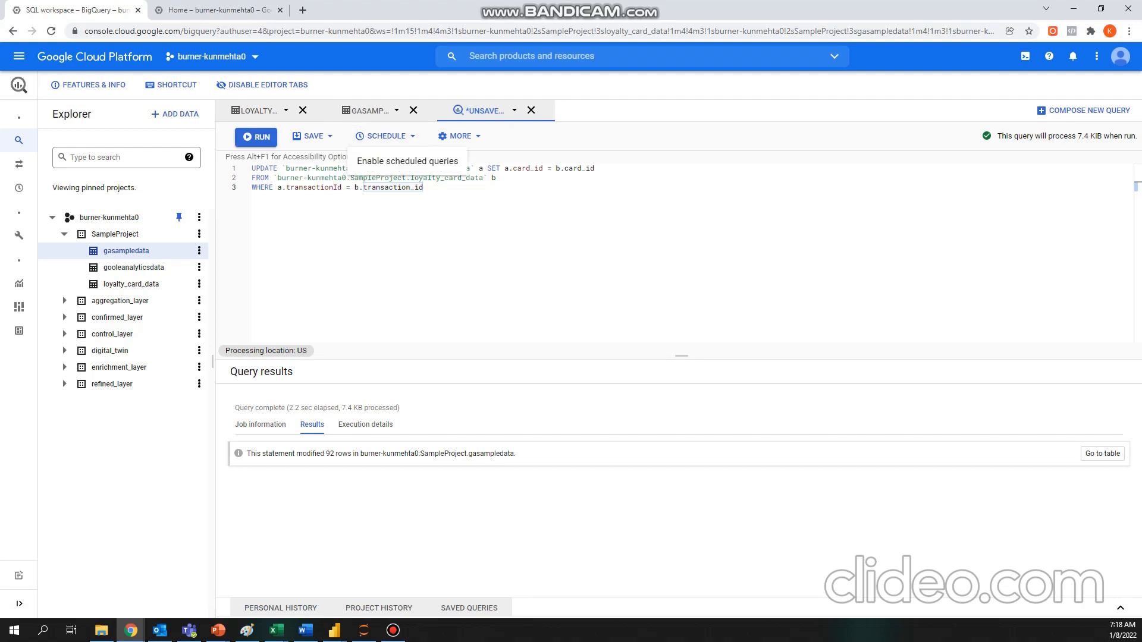
{"action": "left_click", "coordinate": [408, 161]}
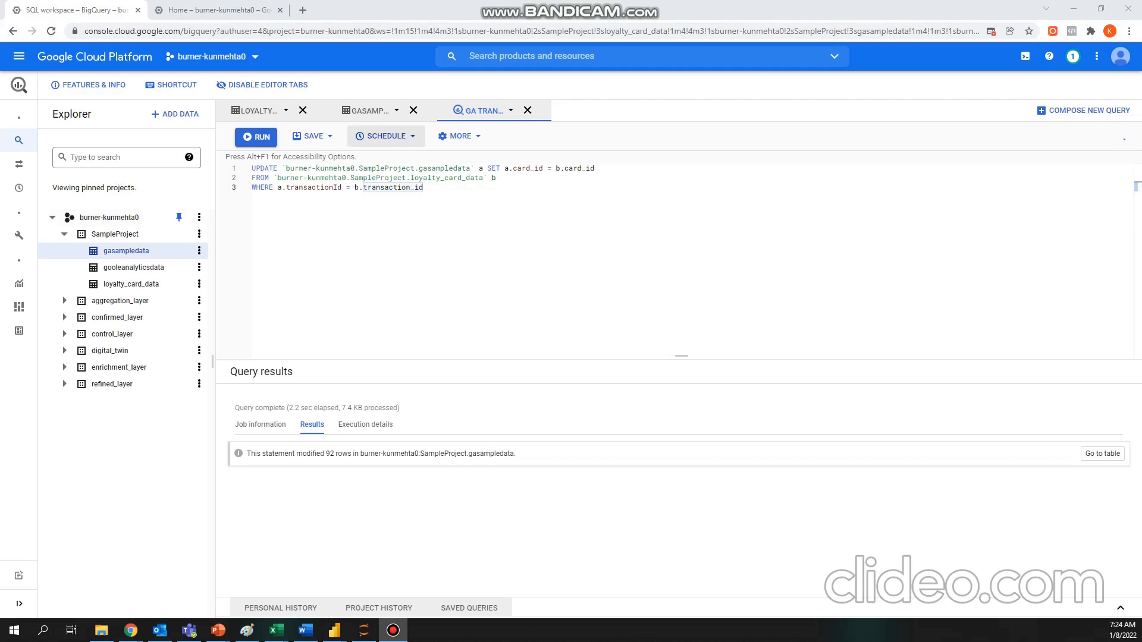
{"action": "left_click", "coordinate": [386, 136]}
{"action": "left_click", "coordinate": [414, 161]}
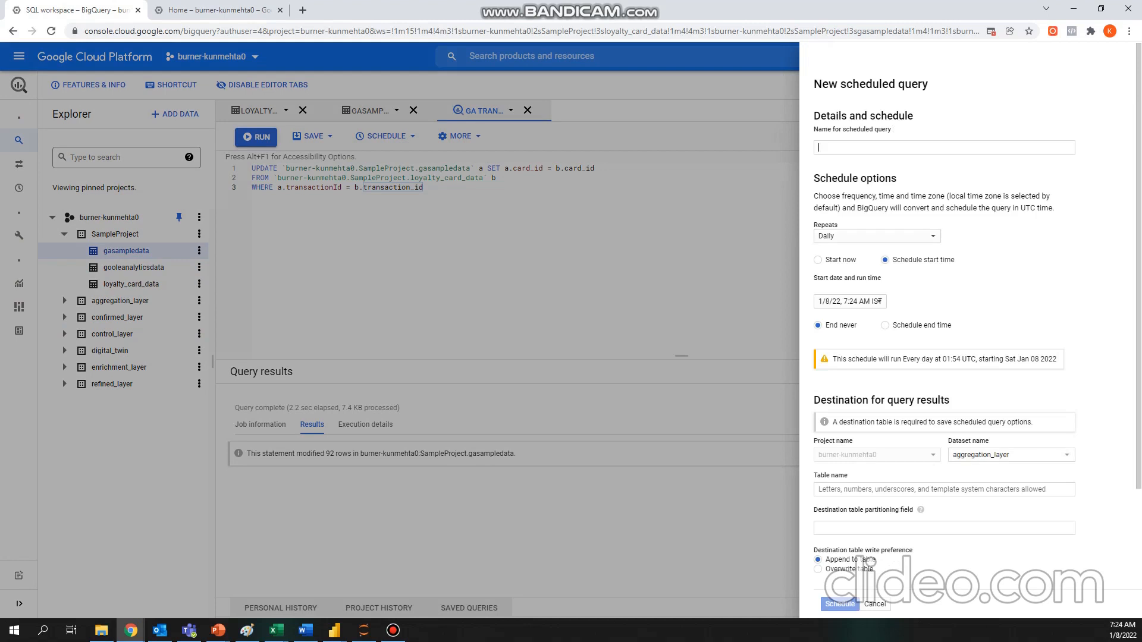
Step: Name the scheduled query "GA Transaction ID mapping with Loyalty ID" and set its start time to 9:30 AM on 1/8/22
{"action": "type", "text": "GA Transaction ID mapping with Lioalty ID"}
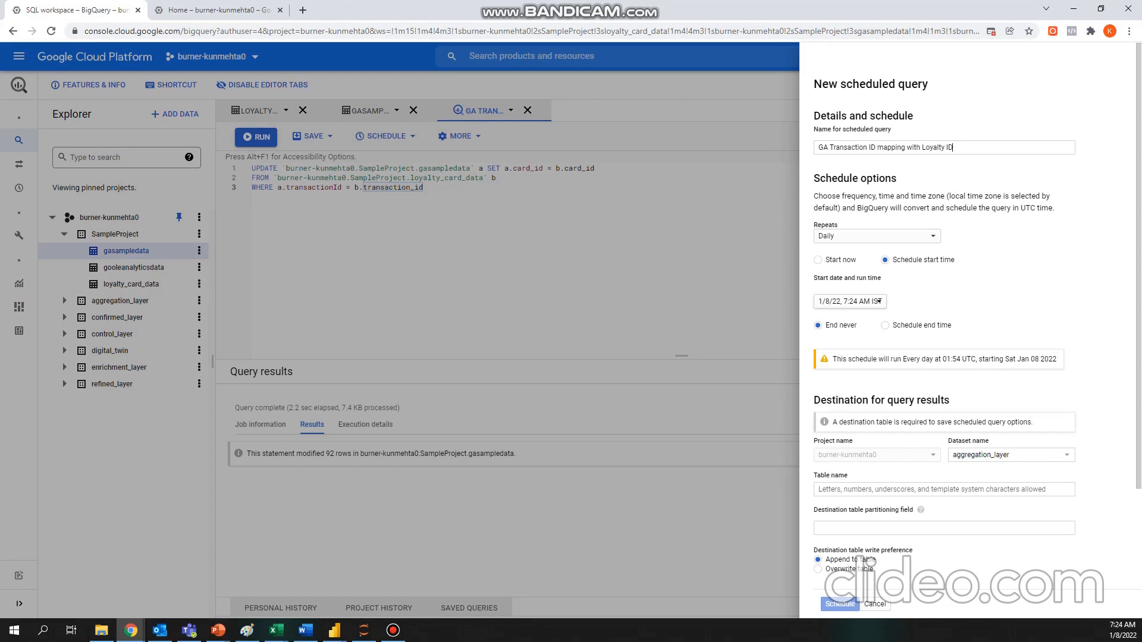
{"action": "left_click", "coordinate": [850, 301]}
{"action": "left_click", "coordinate": [910, 332]}
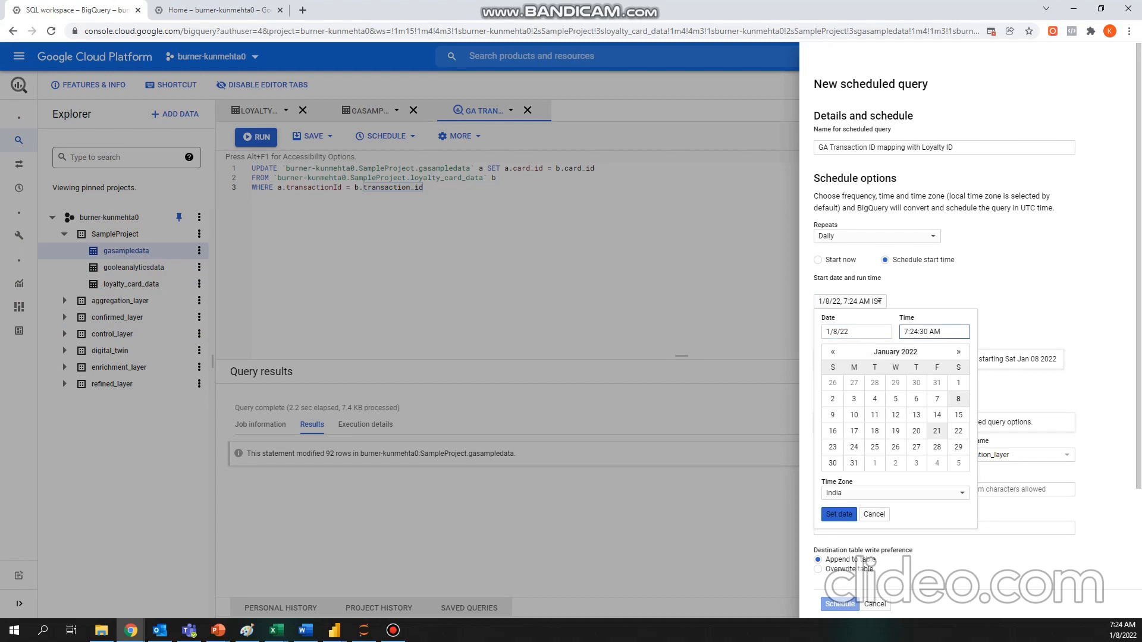
{"action": "key", "text": "BackSpace"}
{"action": "type", "text": "9"}
{"action": "key", "text": "Delete"}
{"action": "key", "text": "Delete"}
{"action": "type", "text": "30"}
{"action": "left_click", "coordinate": [838, 514]}
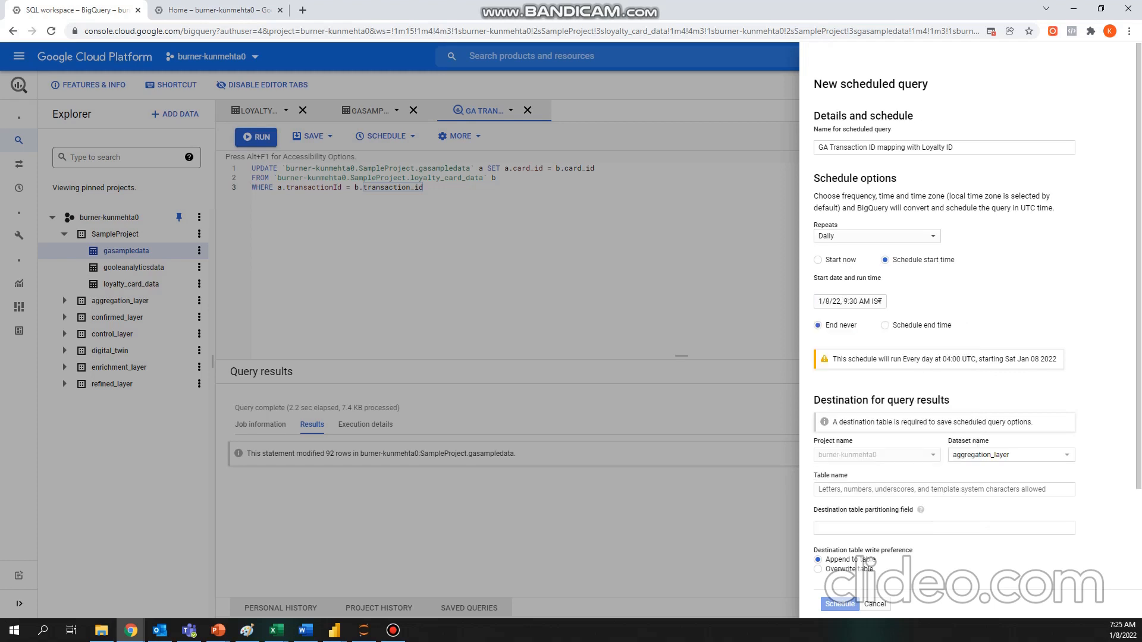
Step: Set the destination to table gasampledata in dataset SampleProject, enable email notifications and save the schedule
{"action": "left_click", "coordinate": [975, 455]}
{"action": "left_click", "coordinate": [1066, 455]}
{"action": "left_click", "coordinate": [981, 560]}
{"action": "type", "text": "gasample"}
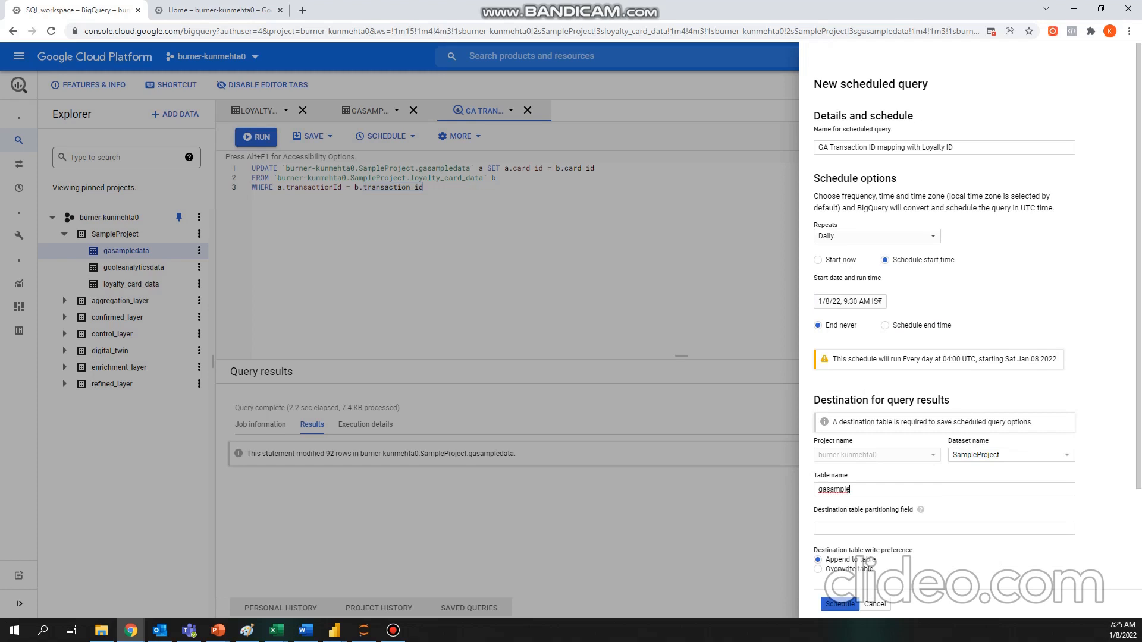
{"action": "type", "text": "data"}
{"action": "scroll", "coordinate": [975, 315], "scroll_direction": "down", "scroll_amount": 1}
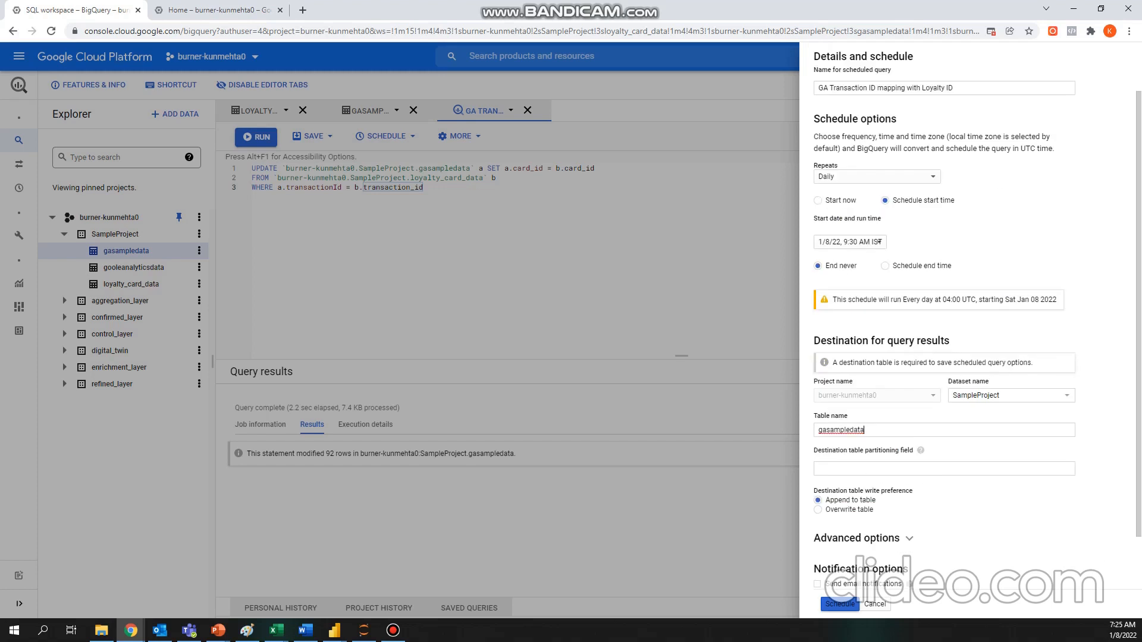
{"action": "left_click", "coordinate": [818, 585]}
{"action": "scroll", "coordinate": [976, 315], "scroll_direction": "down", "scroll_amount": 2}
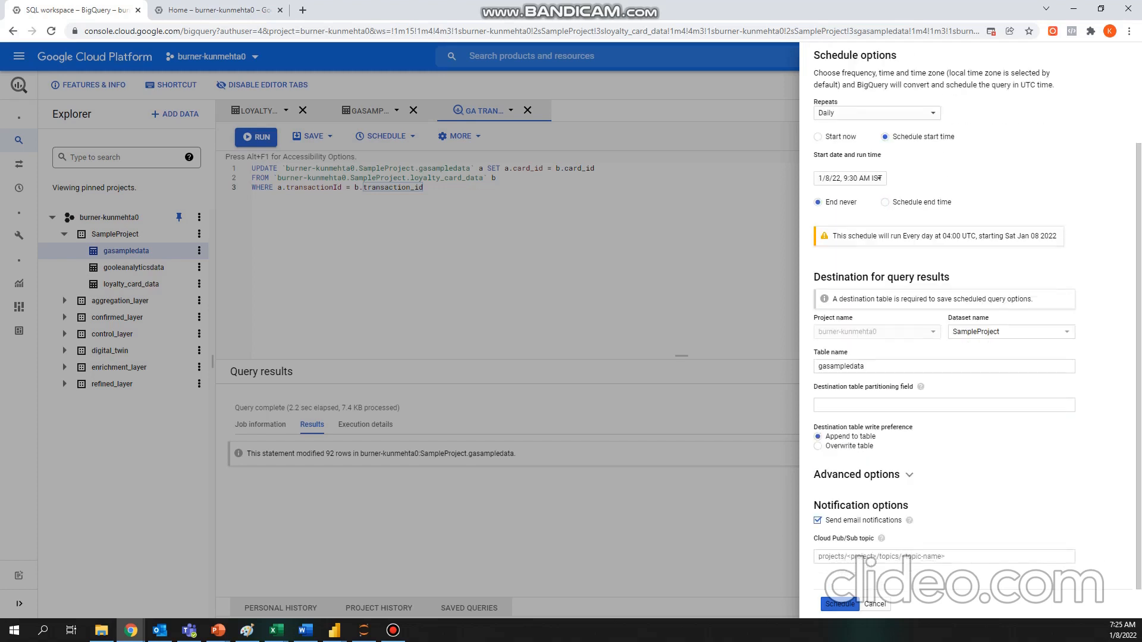
{"action": "left_click", "coordinate": [840, 603]}
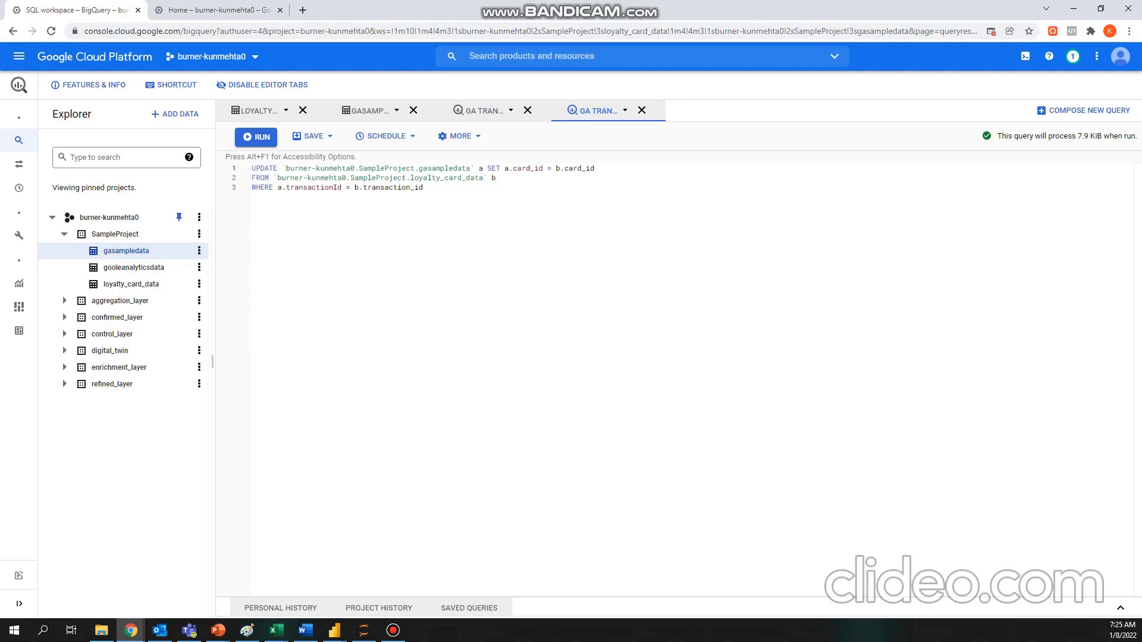
Step: Switch to Power BI Desktop, find the Google BigQuery connector by searching for "bigquery" and connect to it
{"action": "left_click", "coordinate": [334, 631]}
{"action": "left_click", "coordinate": [270, 582]}
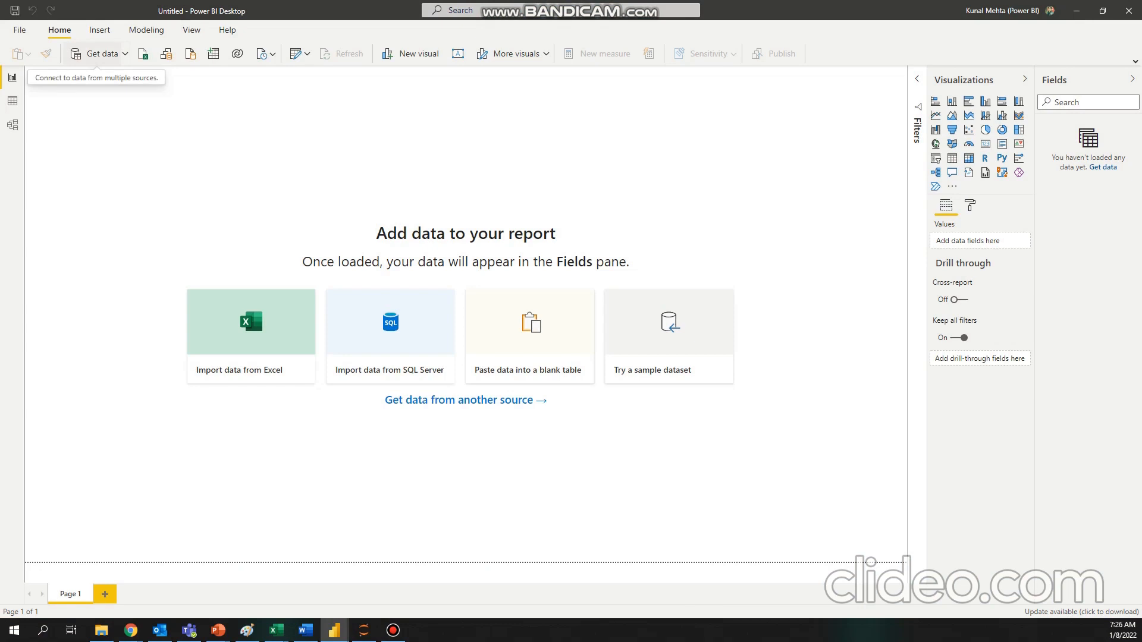
{"action": "left_click", "coordinate": [97, 54]}
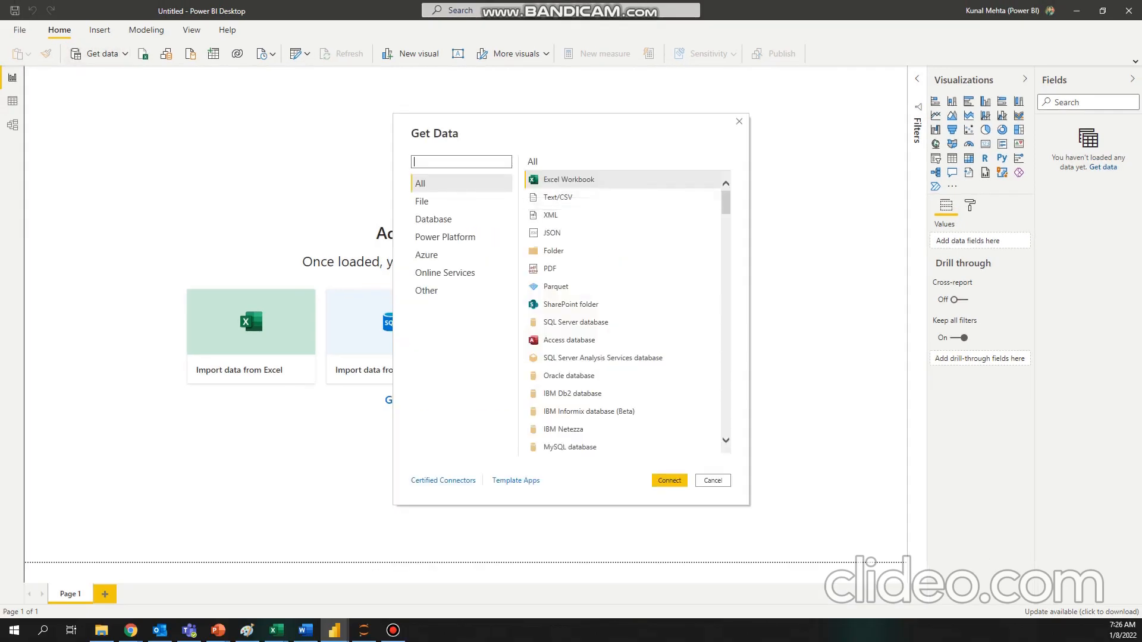
{"action": "type", "text": "big"}
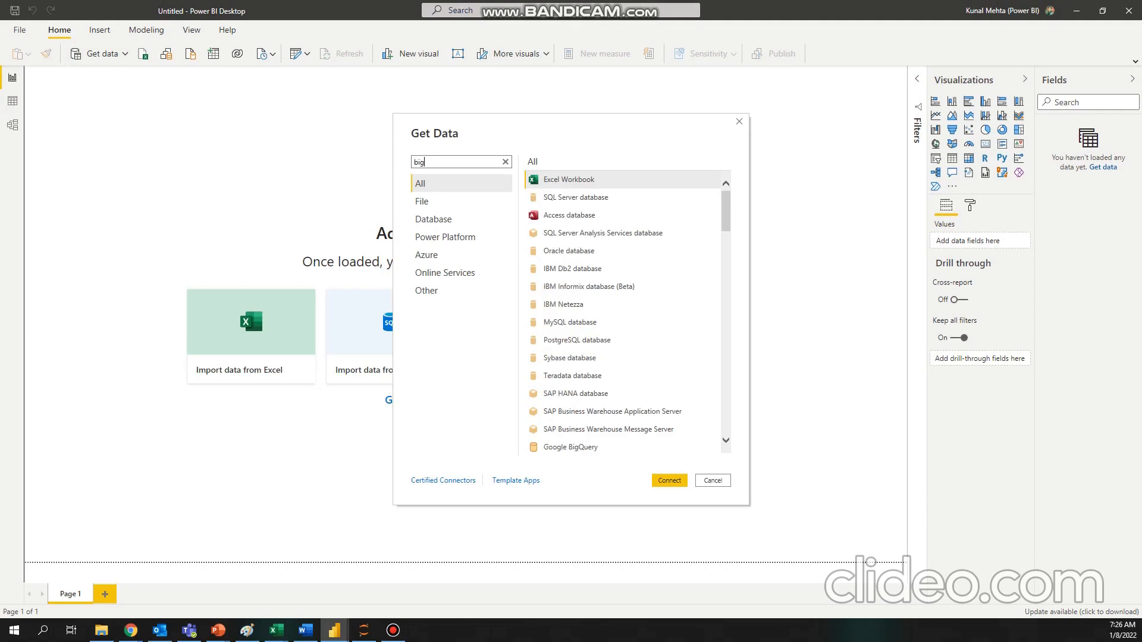
{"action": "type", "text": "query"}
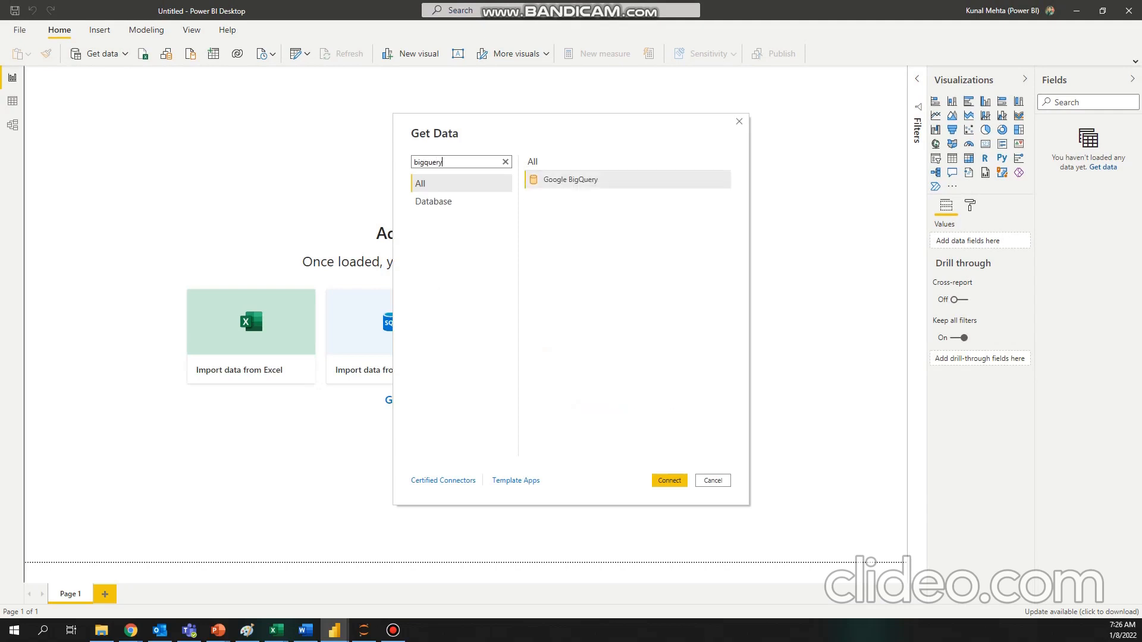
{"action": "double_click", "coordinate": [548, 181]}
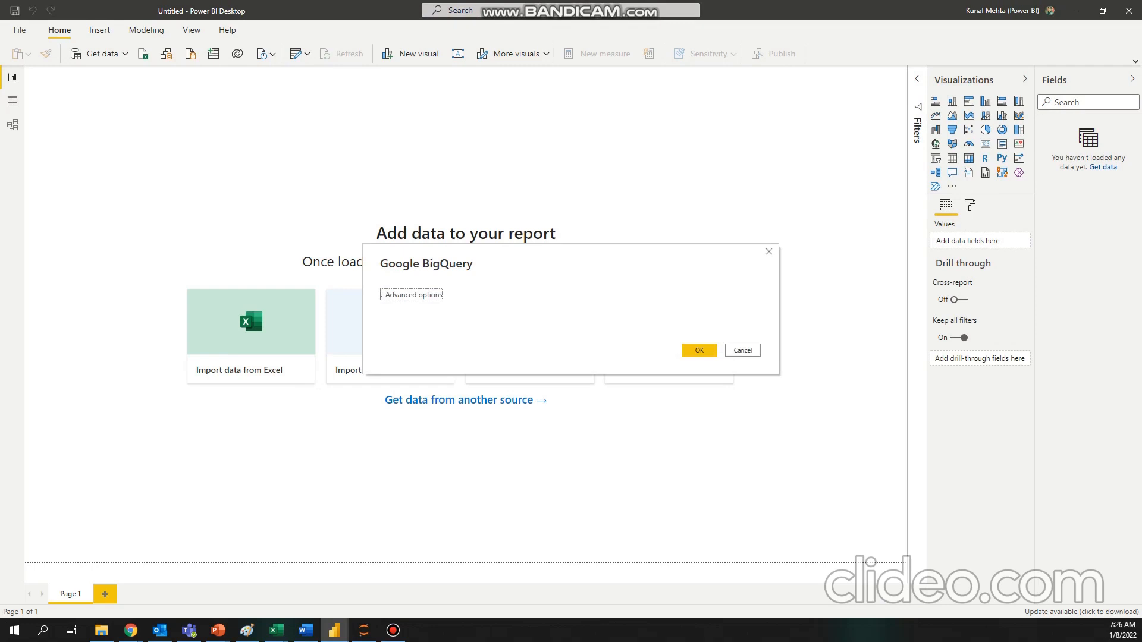
{"action": "left_click", "coordinate": [700, 350]}
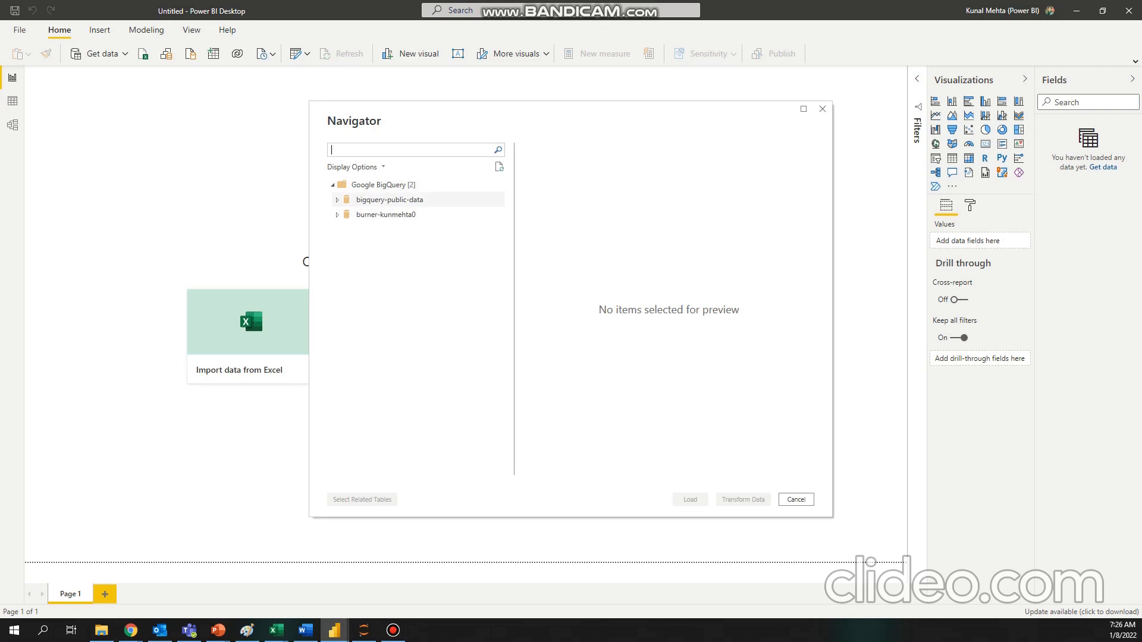
Step: Select the gasampledata table in the burner project's SampleProject dataset and review its preview columns across to card_id
{"action": "left_click", "coordinate": [378, 217]}
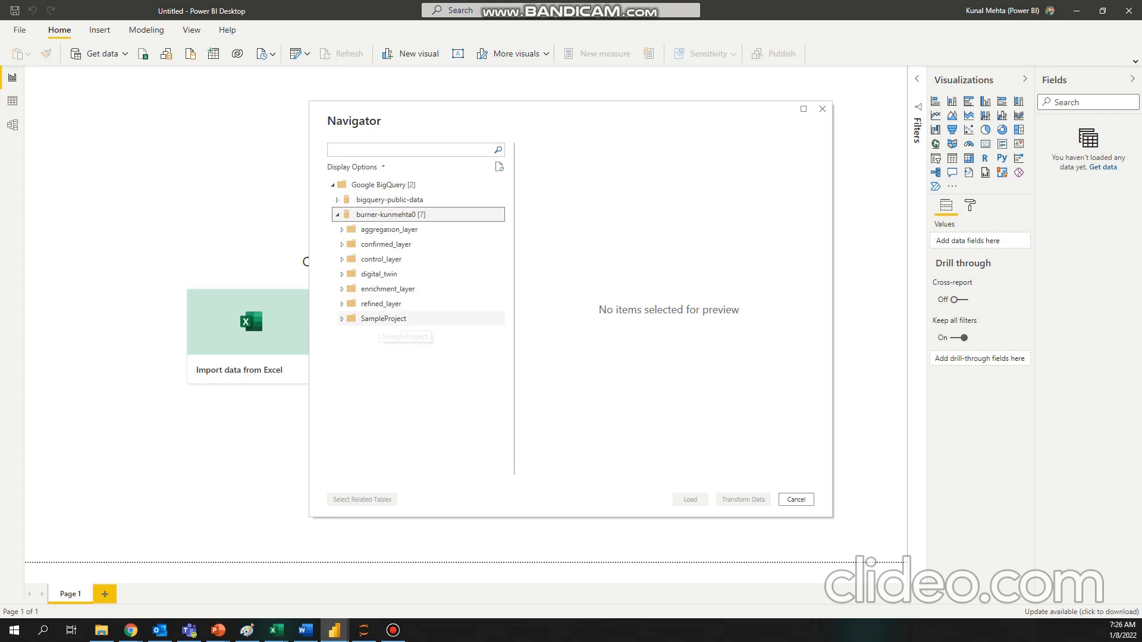
{"action": "left_click", "coordinate": [379, 319]}
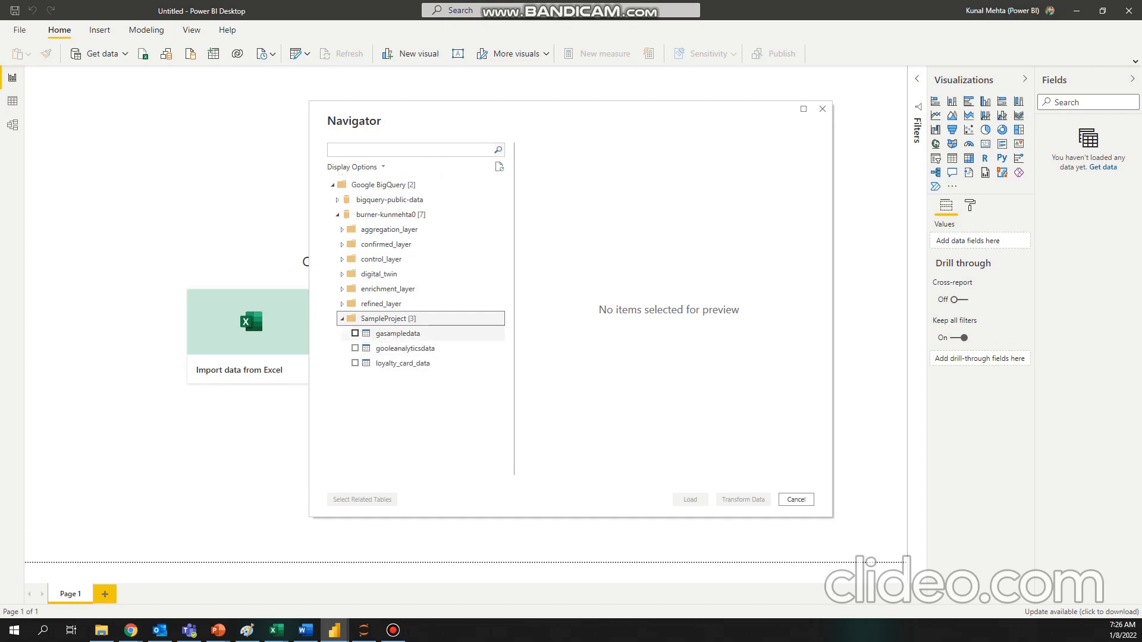
{"action": "left_click", "coordinate": [356, 334]}
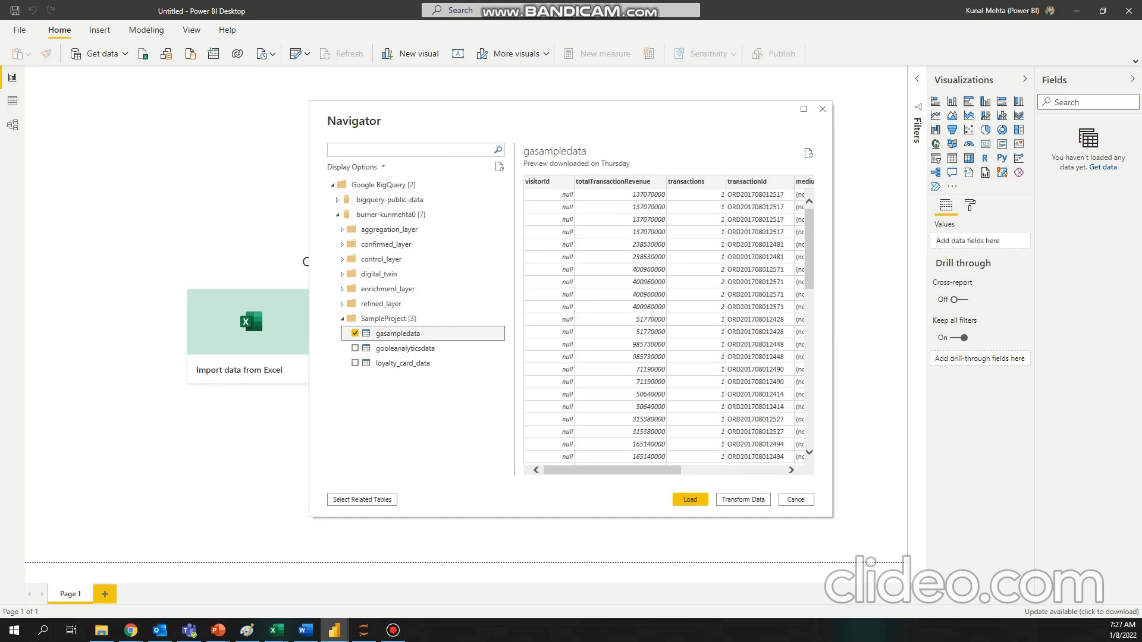
{"action": "left_click_drag", "start_coordinate": [622, 470], "coordinate": [725, 471]}
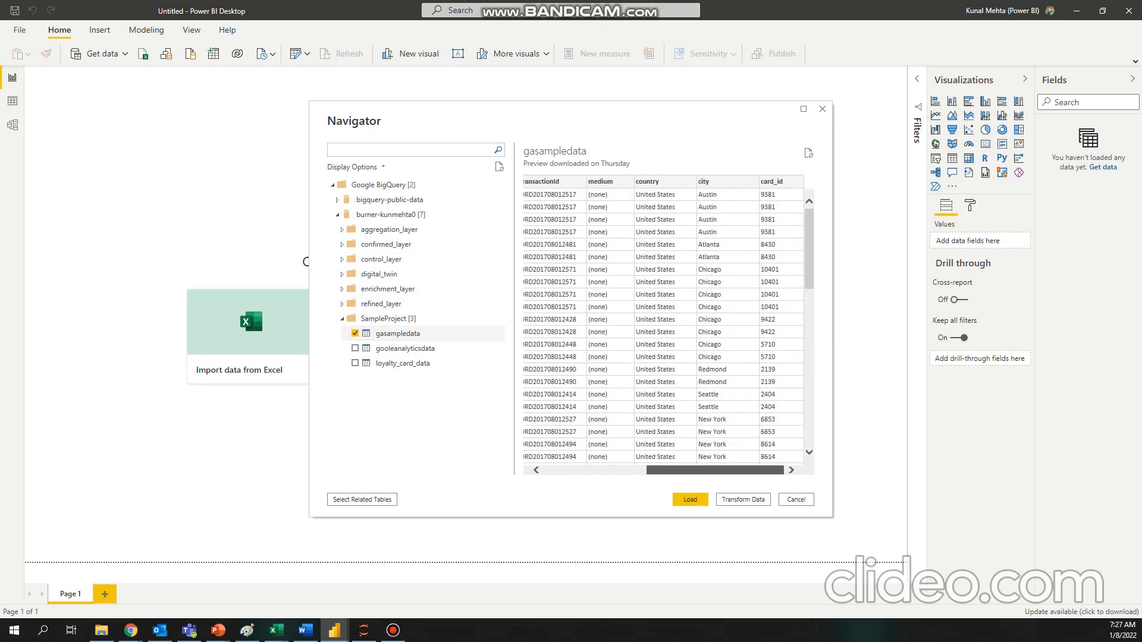
{"action": "mouse_move", "coordinate": [809, 250]}
{"action": "left_mouse_down"}
{"action": "mouse_move", "coordinate": [809, 406]}
{"action": "mouse_move", "coordinate": [809, 249]}
{"action": "left_mouse_up"}
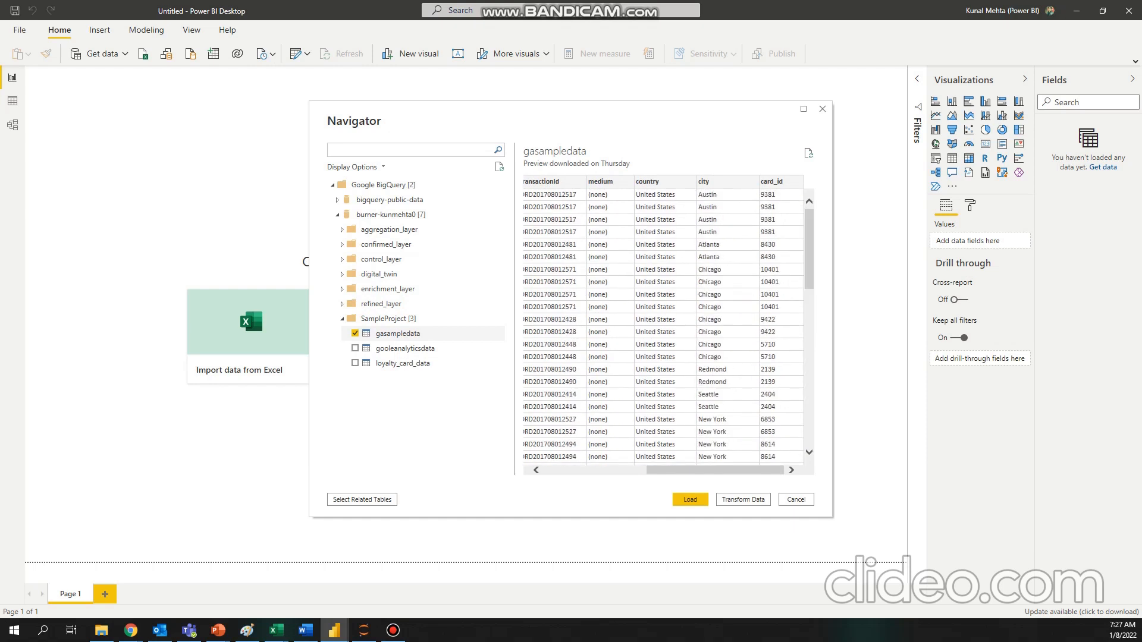
{"action": "left_click_drag", "start_coordinate": [715, 470], "coordinate": [612, 470]}
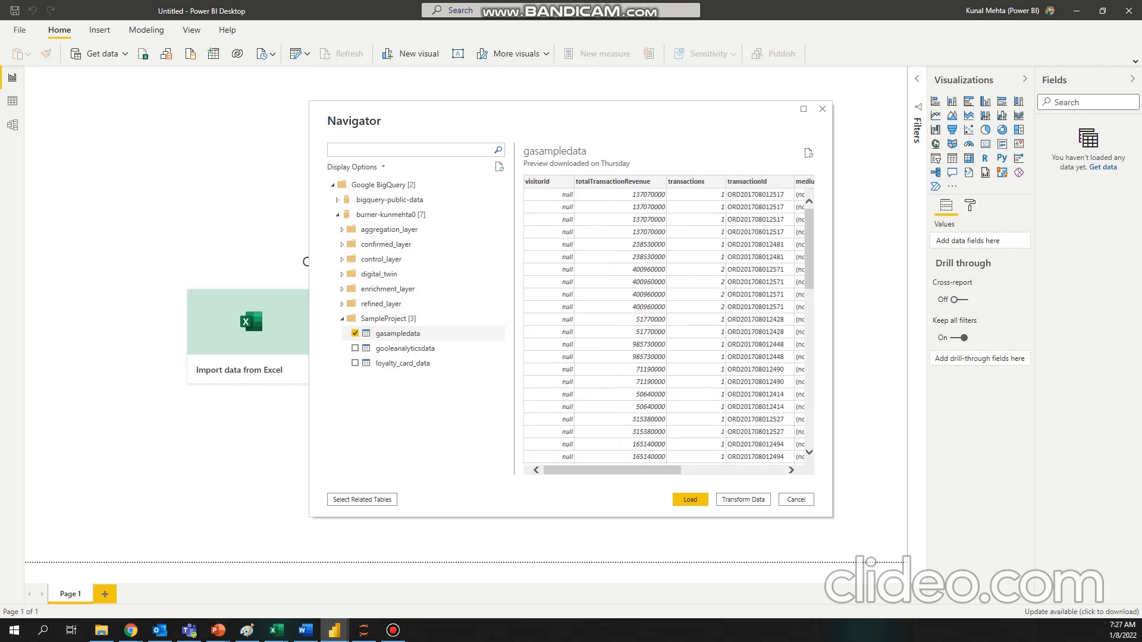
Step: Load the selected gasampledata table using the DirectQuery connection mode
{"action": "left_click", "coordinate": [690, 500]}
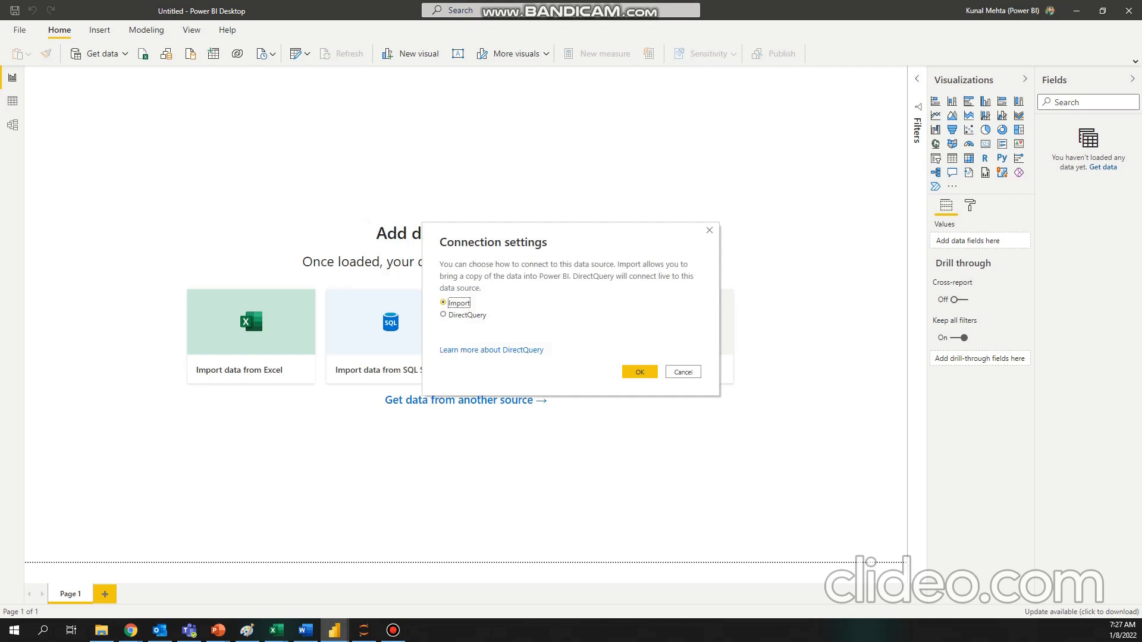
{"action": "left_click", "coordinate": [444, 314]}
{"action": "left_click", "coordinate": [639, 372]}
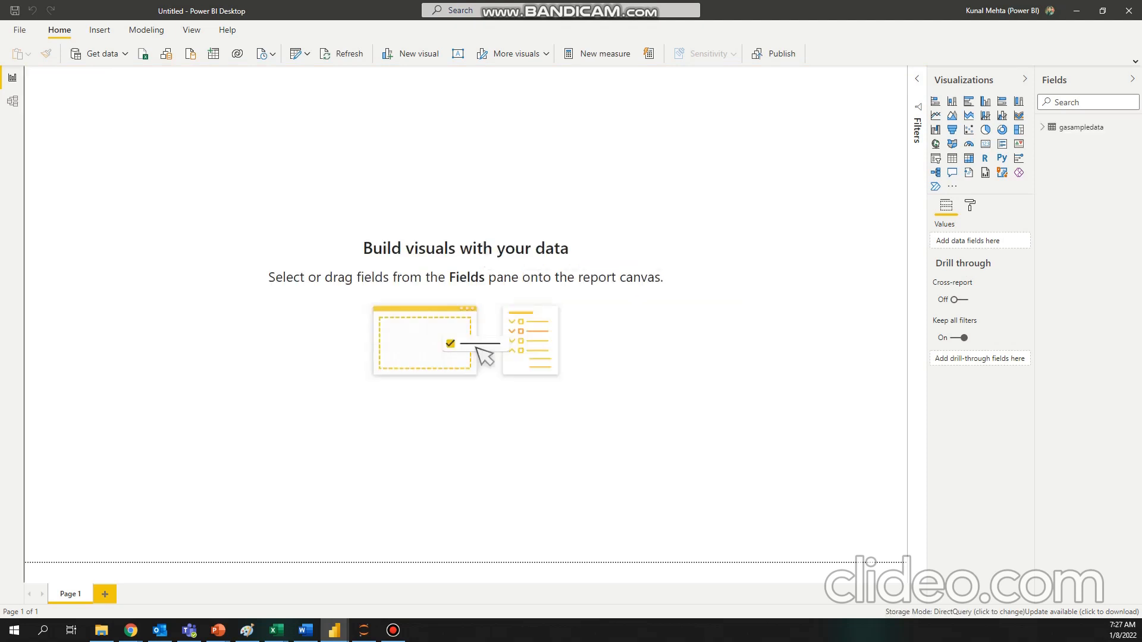
Step: Create a map visual from gasampledata's country field, widen it and place it near the page's upper-left corner
{"action": "left_click", "coordinate": [1043, 127]}
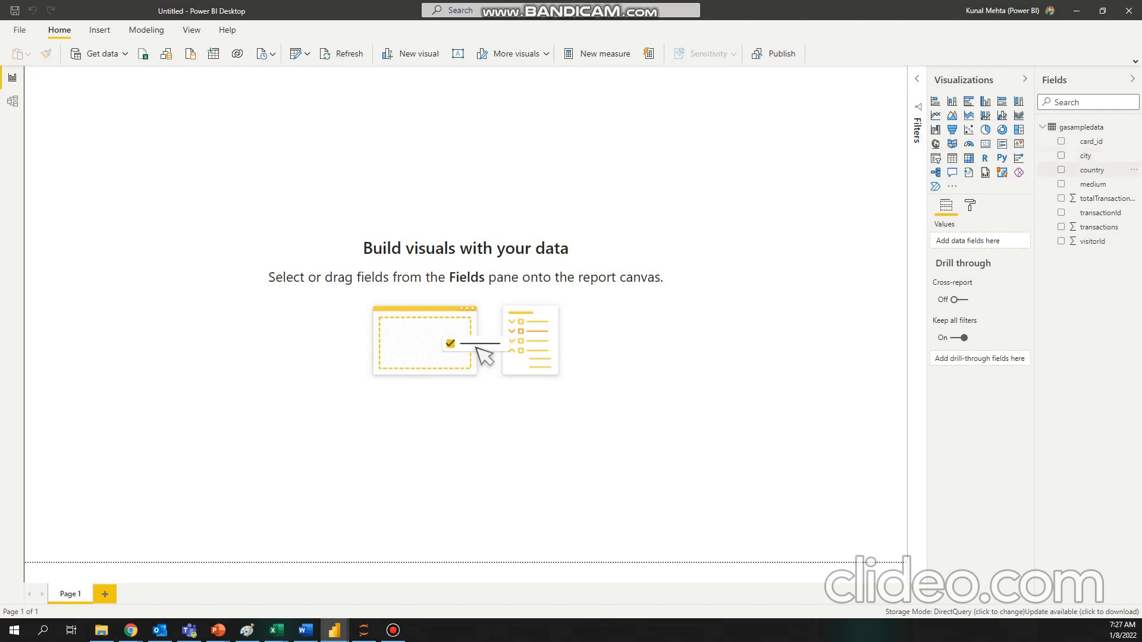
{"action": "left_click", "coordinate": [1061, 170]}
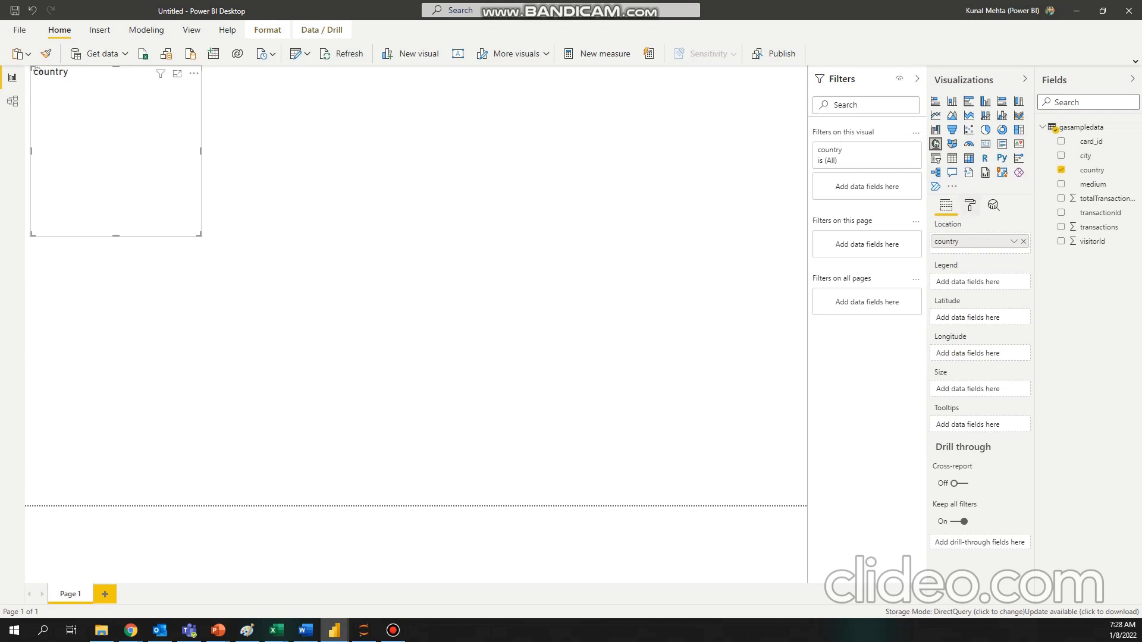
{"action": "left_click_drag", "start_coordinate": [200, 235], "coordinate": [311, 253]}
{"action": "left_click_drag", "start_coordinate": [208, 161], "coordinate": [233, 191]}
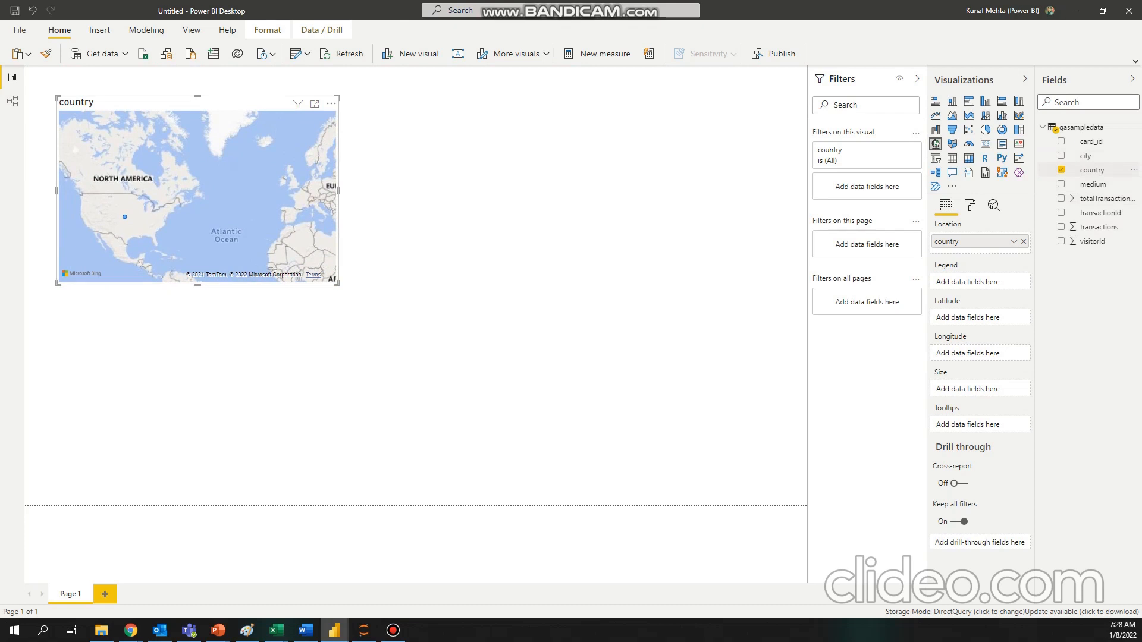
Step: Replace country with city as the map's location and use totalTransactionRevenue for the bubble size
{"action": "left_click", "coordinate": [1092, 170]}
{"action": "left_click", "coordinate": [1061, 170]}
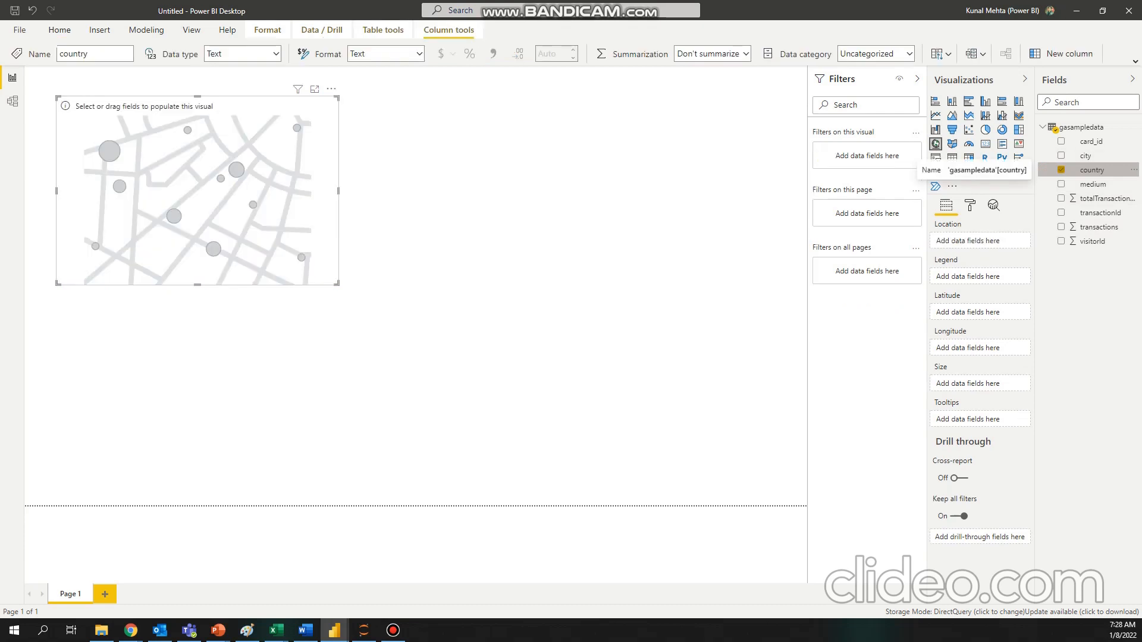
{"action": "left_click", "coordinate": [1061, 156]}
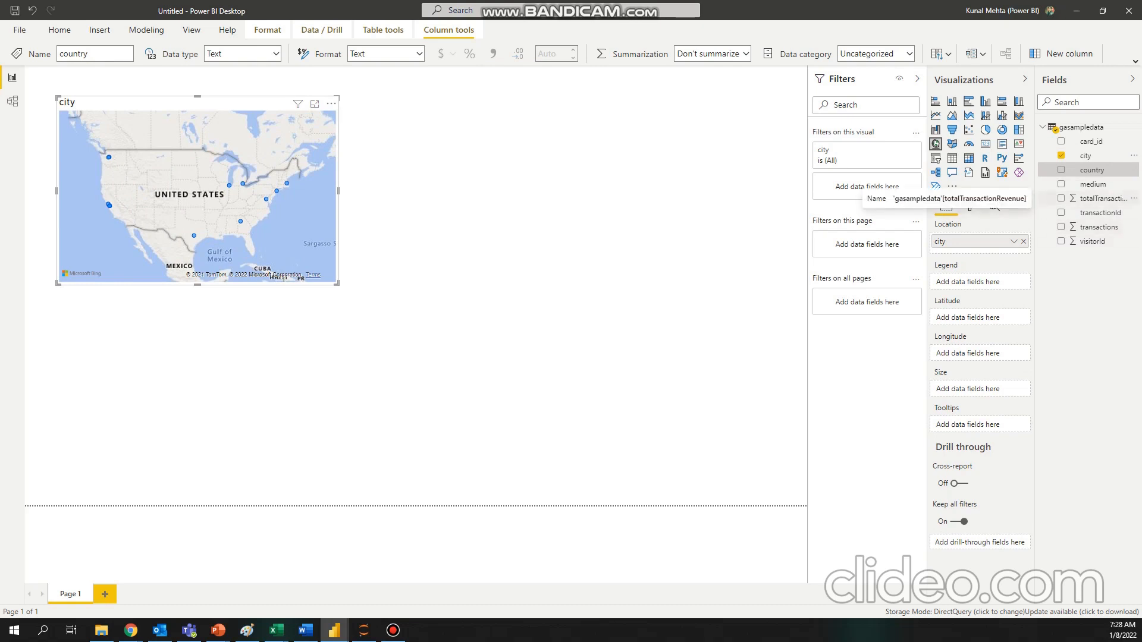
{"action": "left_click_drag", "start_coordinate": [1100, 198], "coordinate": [957, 389]}
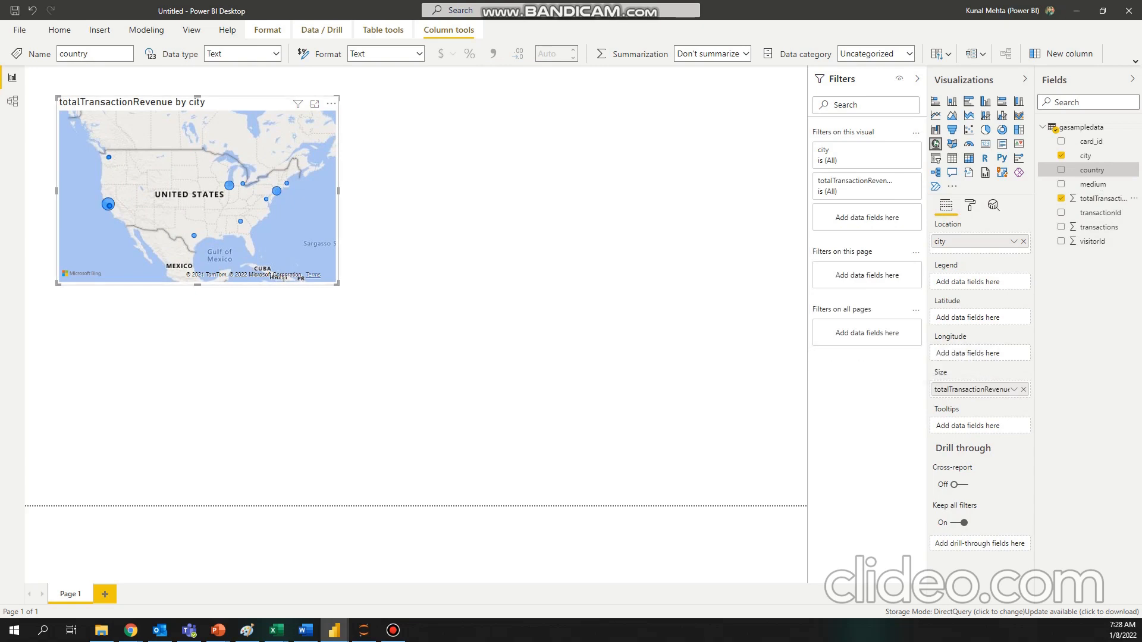
Step: Move the totalTransactionRevenue by city map to the lower-left area of the report page
{"action": "mouse_move", "coordinate": [108, 204]}
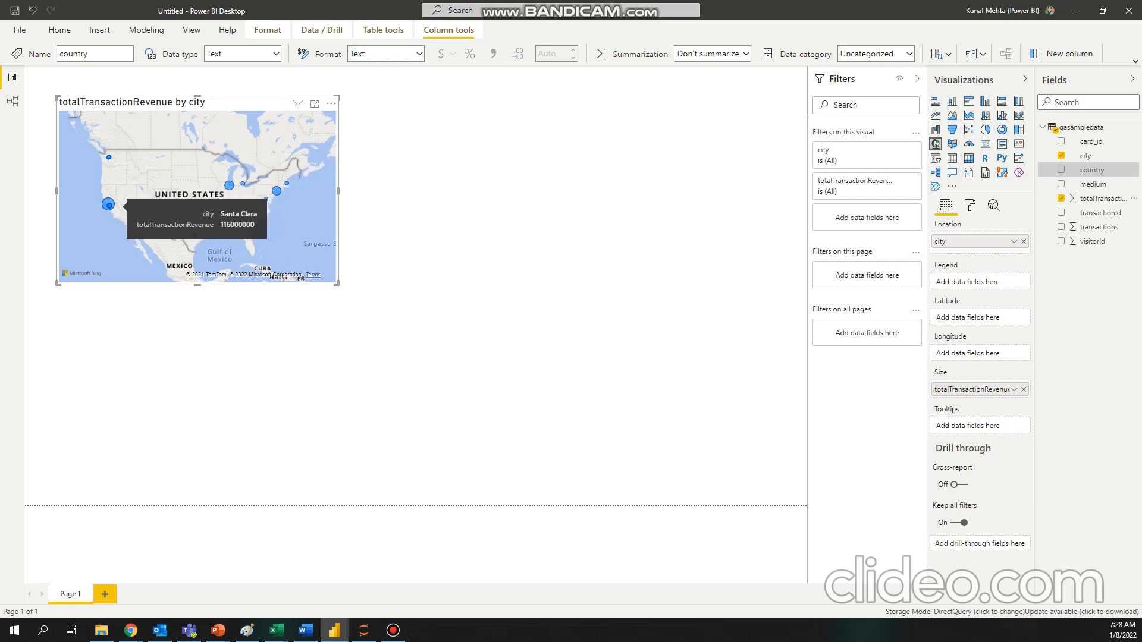
{"action": "mouse_move", "coordinate": [277, 190]}
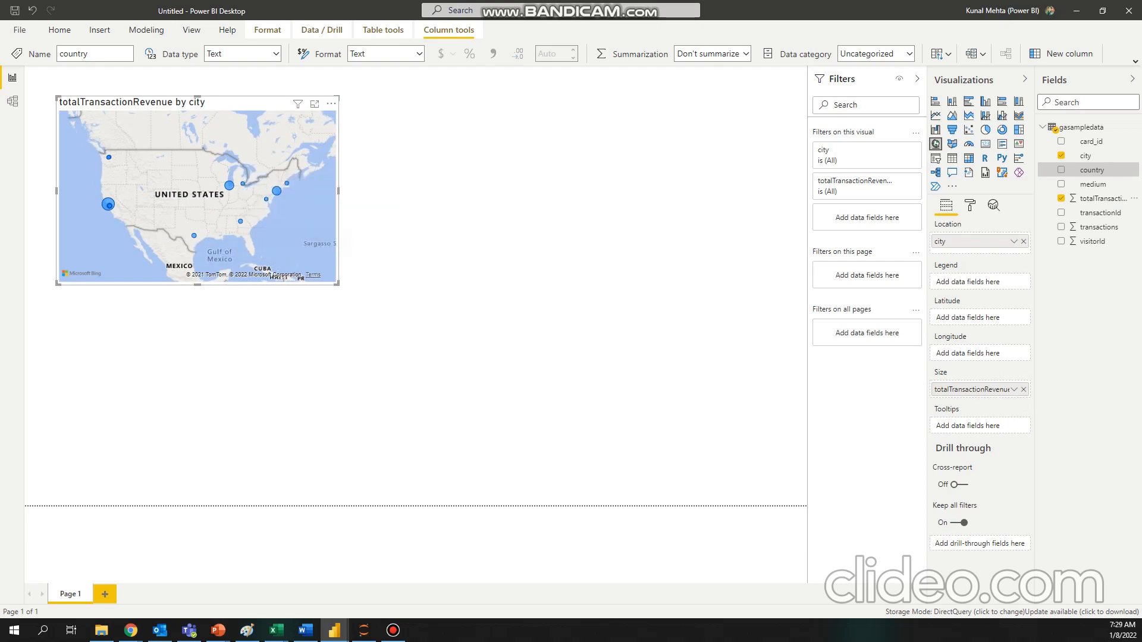
{"action": "mouse_move", "coordinate": [194, 236]}
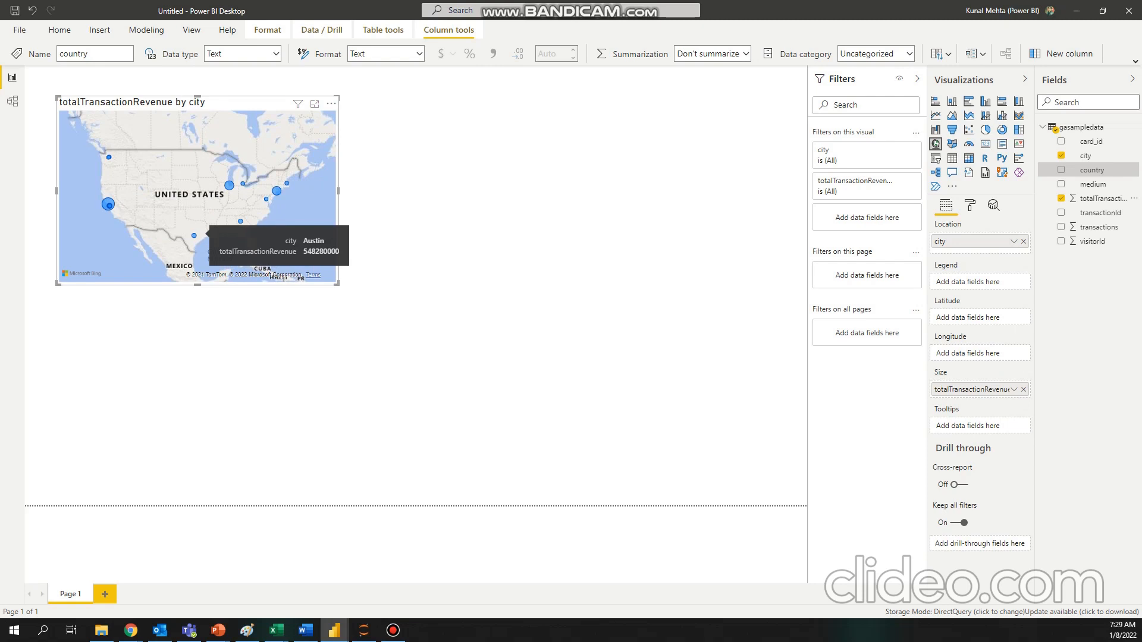
{"action": "left_click_drag", "start_coordinate": [232, 103], "coordinate": [212, 300]}
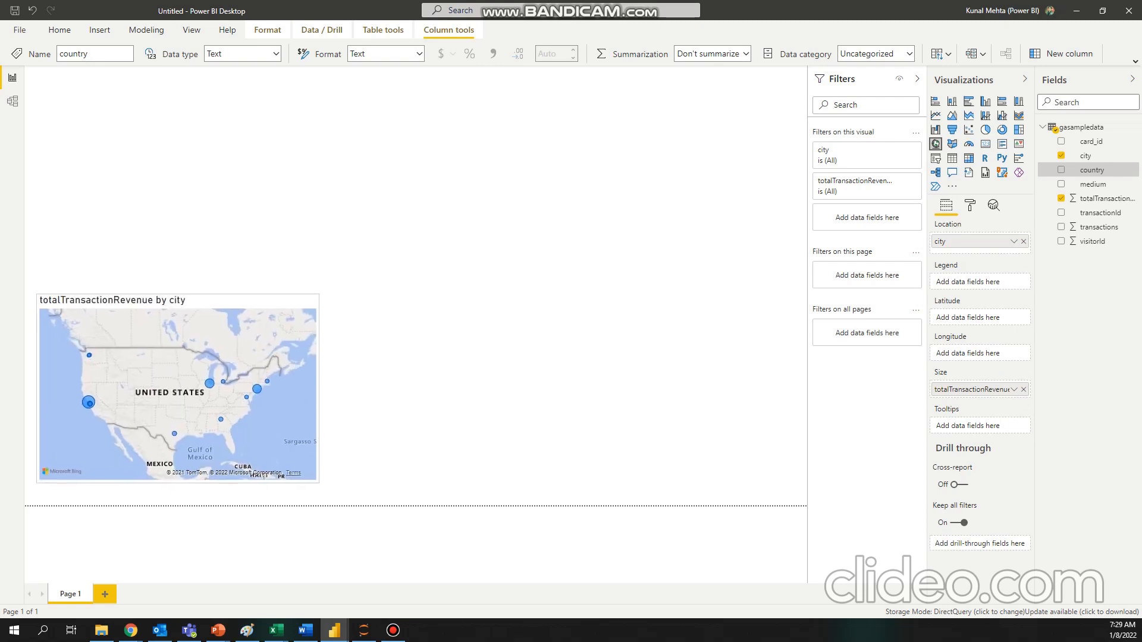
{"action": "left_click", "coordinate": [321, 274]}
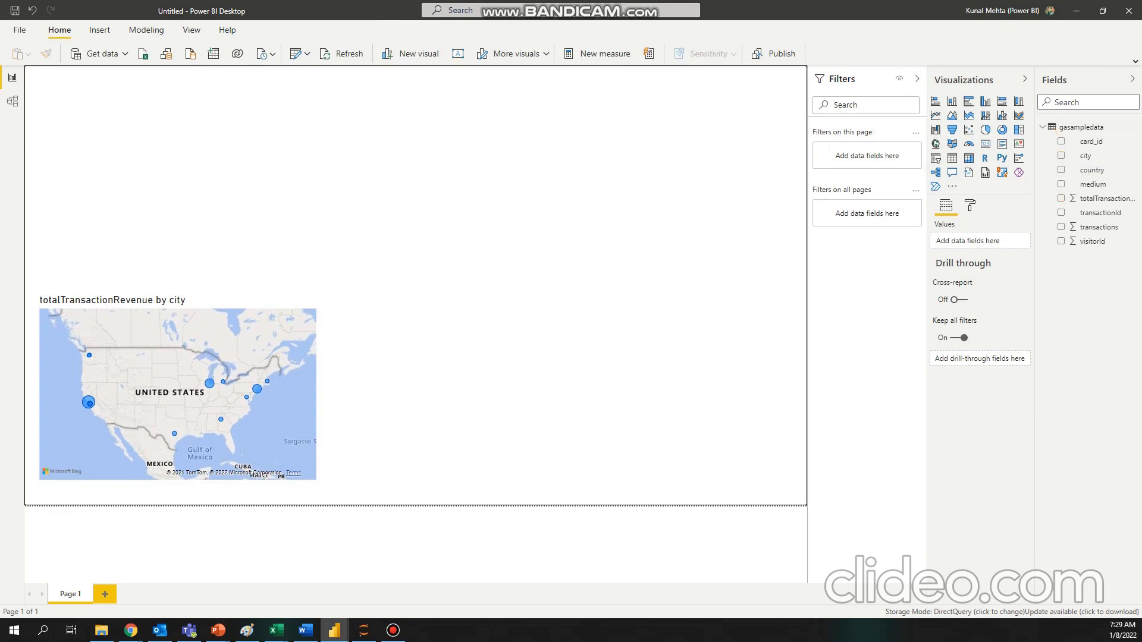
Step: Turn off the title of the city revenue map
{"action": "left_click", "coordinate": [232, 301]}
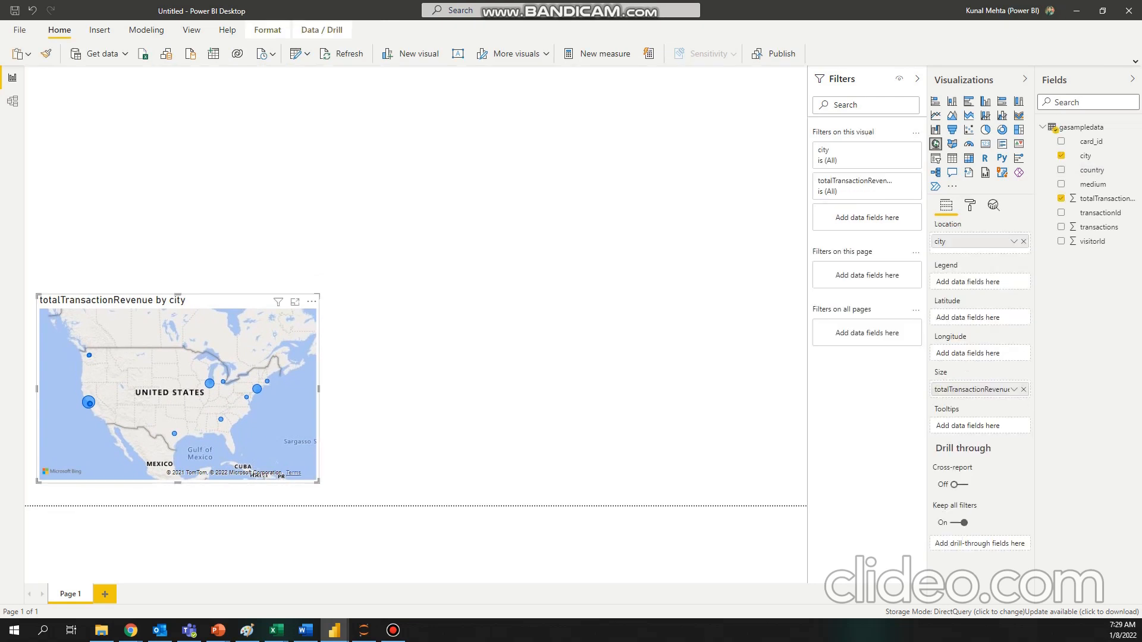
{"action": "left_click", "coordinate": [970, 205]}
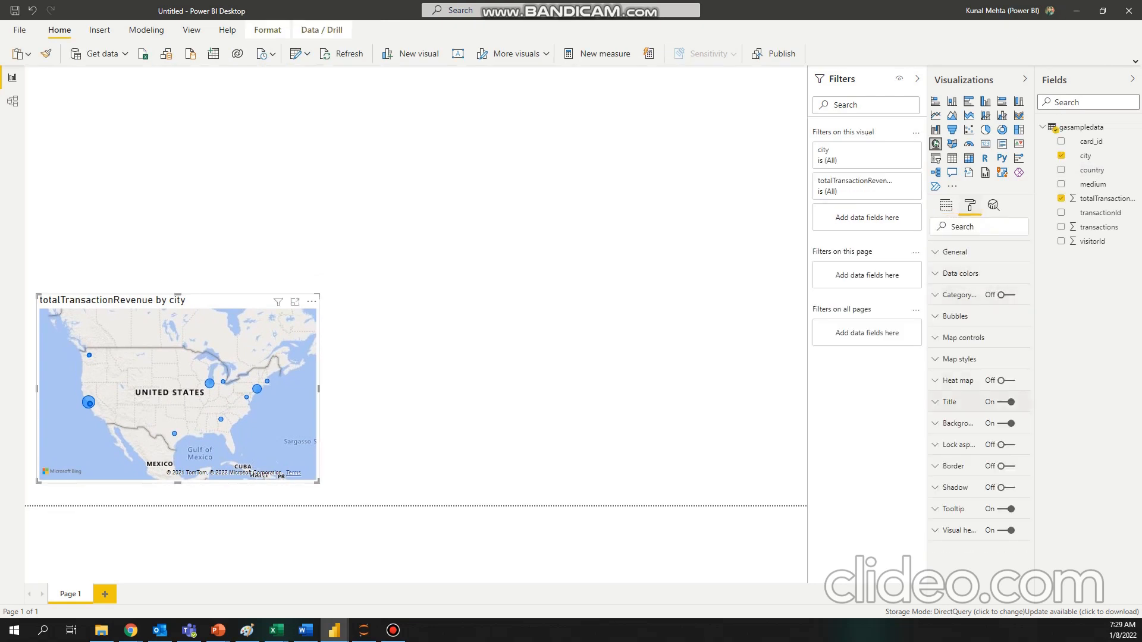
{"action": "left_click", "coordinate": [1005, 403]}
{"action": "left_click", "coordinate": [594, 310]}
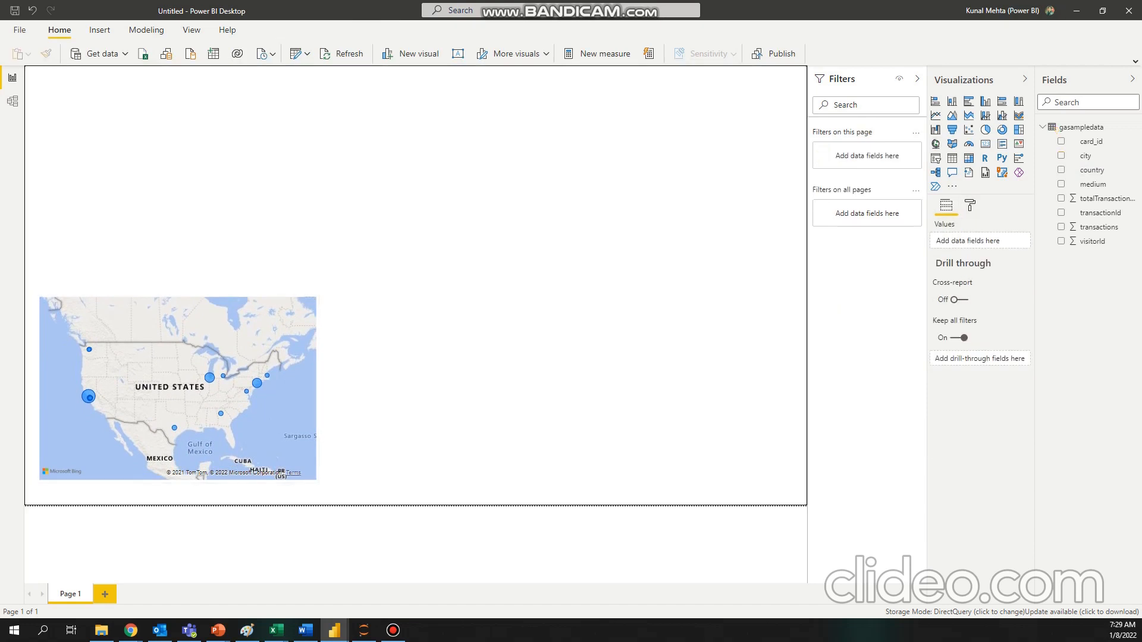
Step: Add a card visual showing totalTransactionRevenue and shrink it to fit above the left half of the map
{"action": "left_click", "coordinate": [985, 144]}
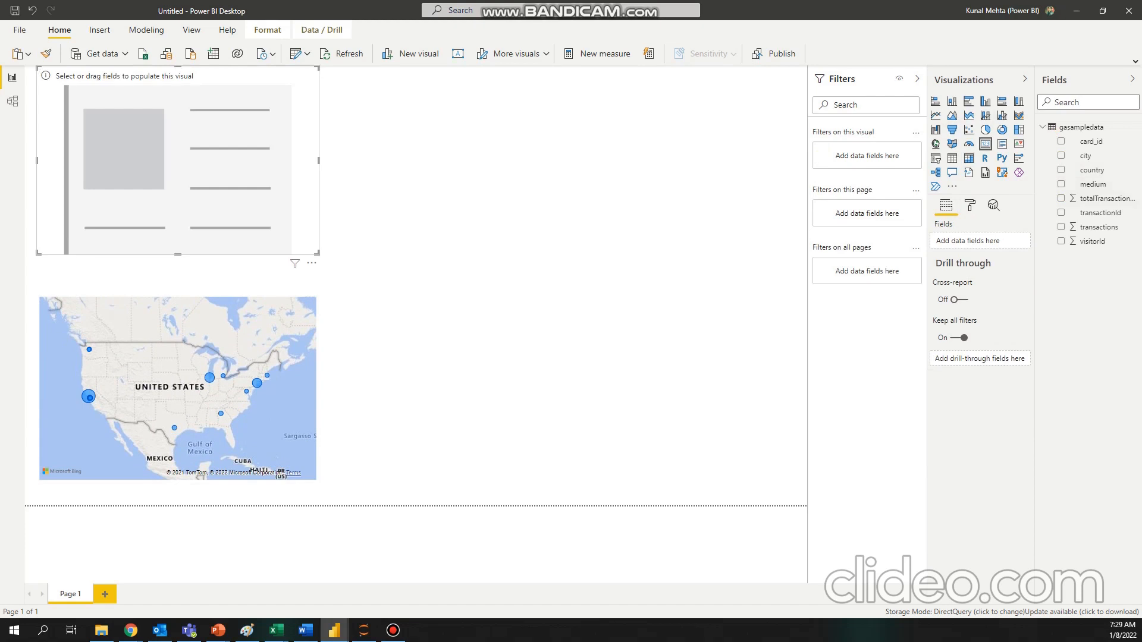
{"action": "left_click_drag", "start_coordinate": [178, 68], "coordinate": [178, 162]}
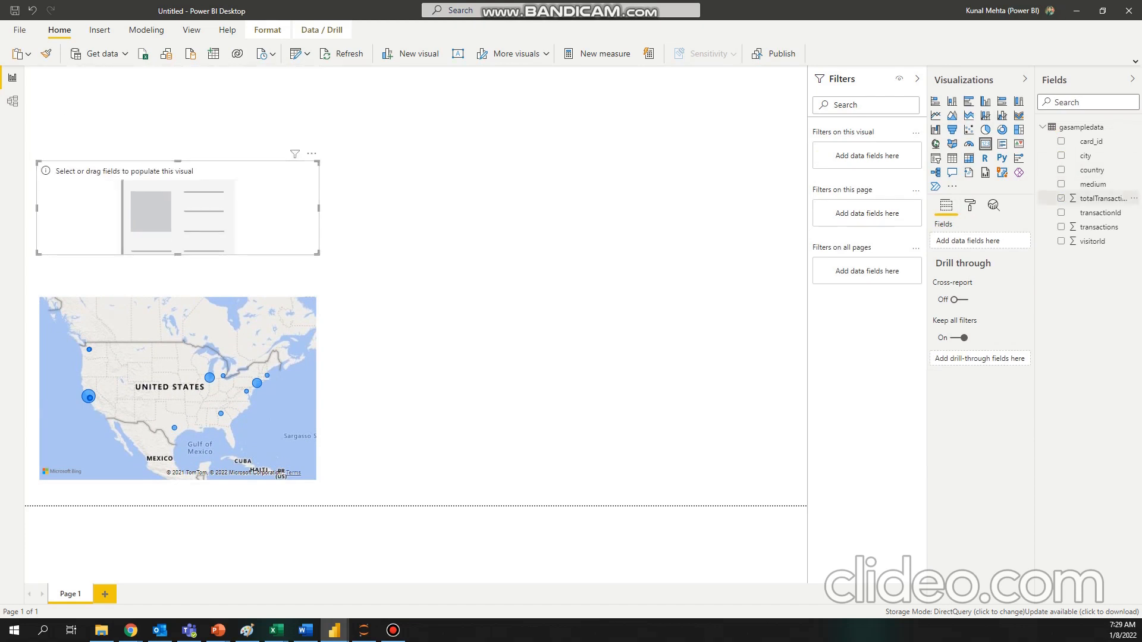
{"action": "left_click", "coordinate": [1061, 199]}
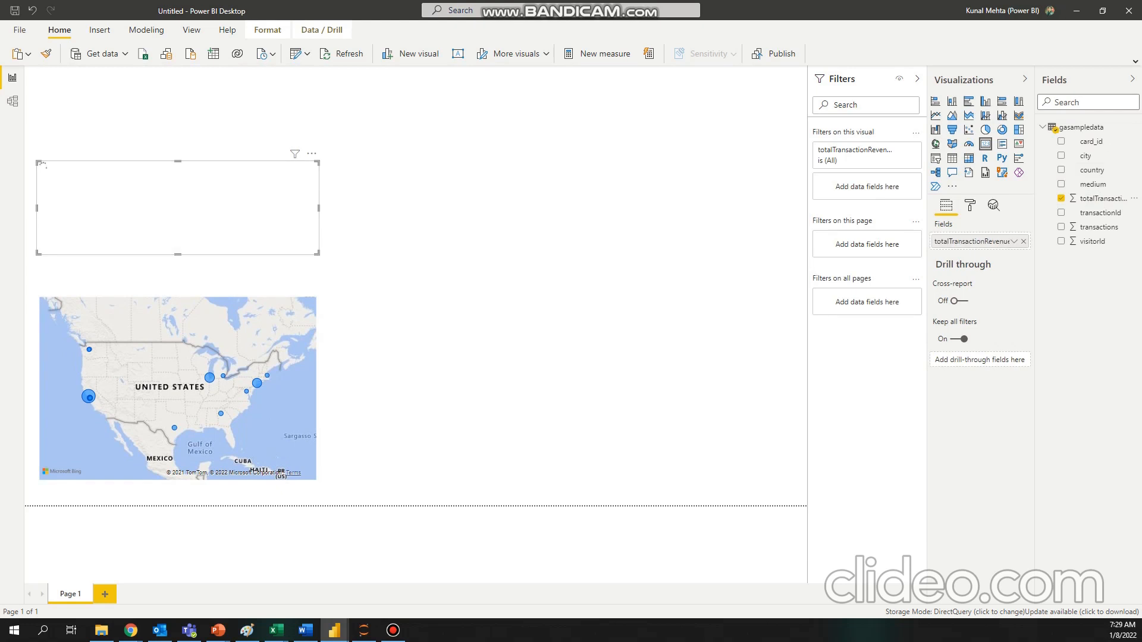
{"action": "left_click_drag", "start_coordinate": [318, 253], "coordinate": [201, 233]}
{"action": "left_click", "coordinate": [309, 238]}
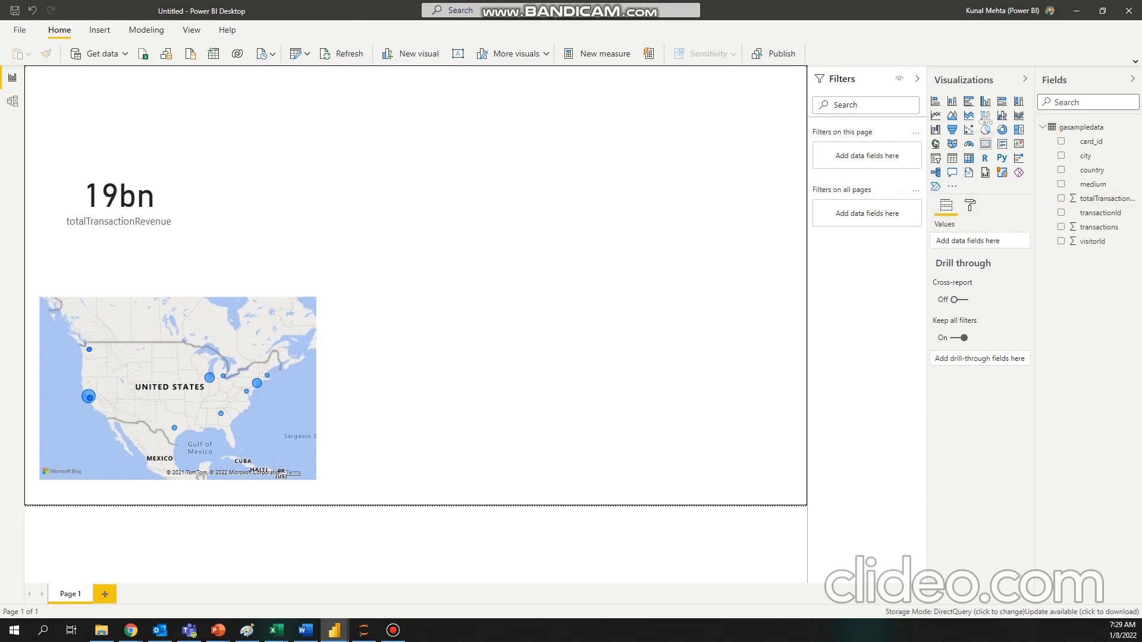
Step: Add a second card visual showing transactions and align it directly right of the totalTransactionRevenue card
{"action": "left_click", "coordinate": [986, 143]}
{"action": "left_click_drag", "start_coordinate": [119, 113], "coordinate": [285, 220]}
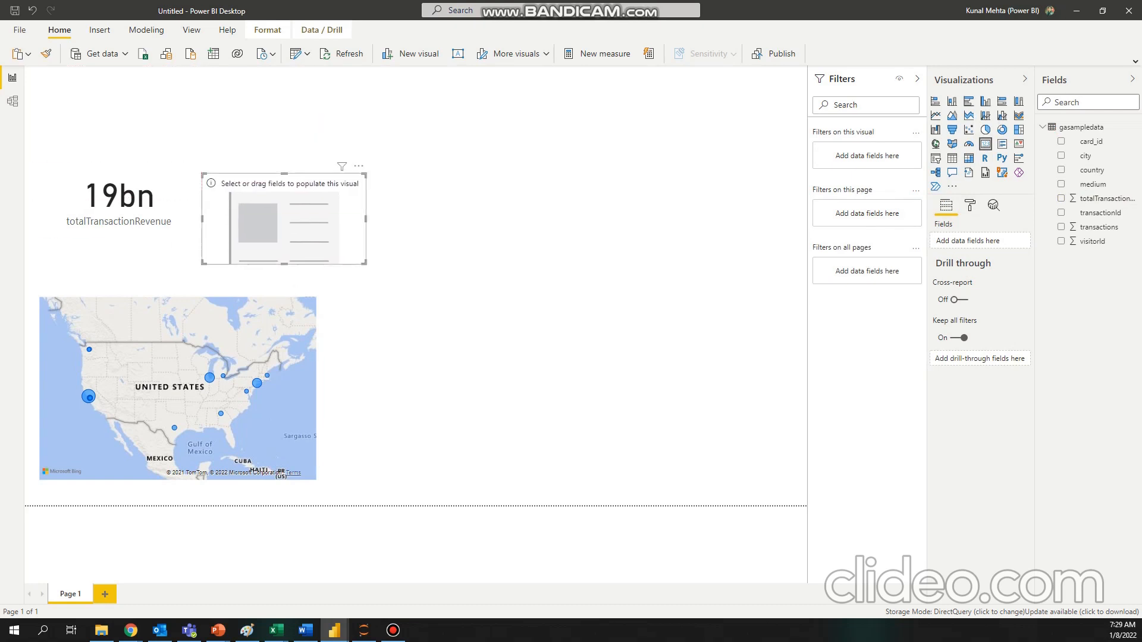
{"action": "left_click", "coordinate": [1062, 227]}
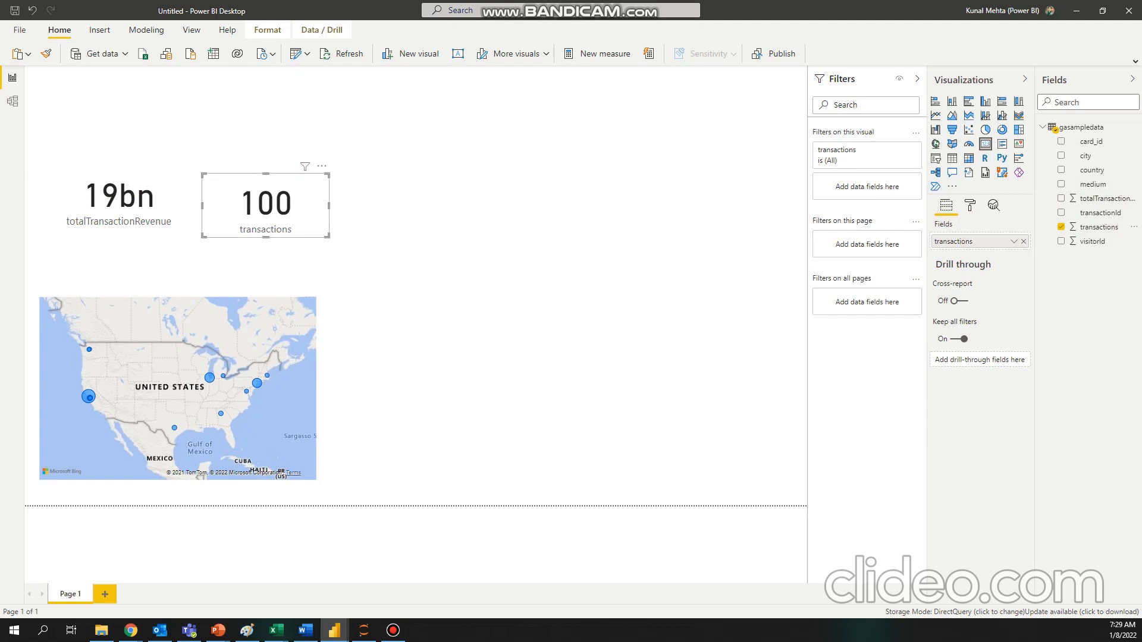
{"action": "left_click_drag", "start_coordinate": [266, 206], "coordinate": [255, 197]}
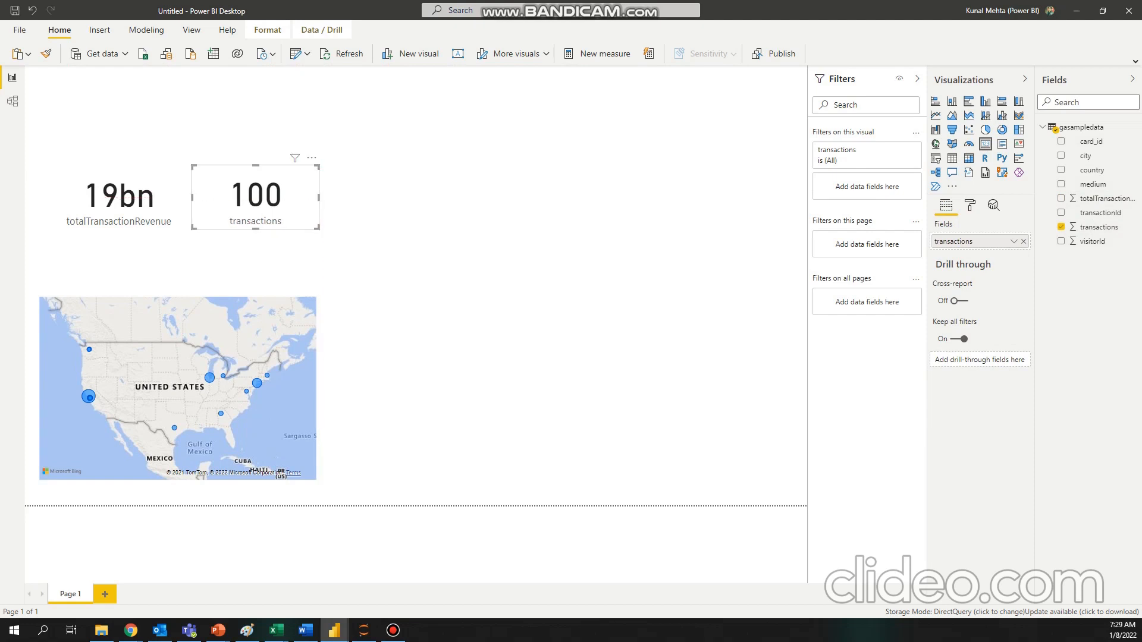
{"action": "left_click", "coordinate": [381, 238]}
Step: Duplicate the transactions card and place the copy in line to the right of the original
{"action": "left_click", "coordinate": [255, 198]}
{"action": "key", "text": "ctrl+v"}
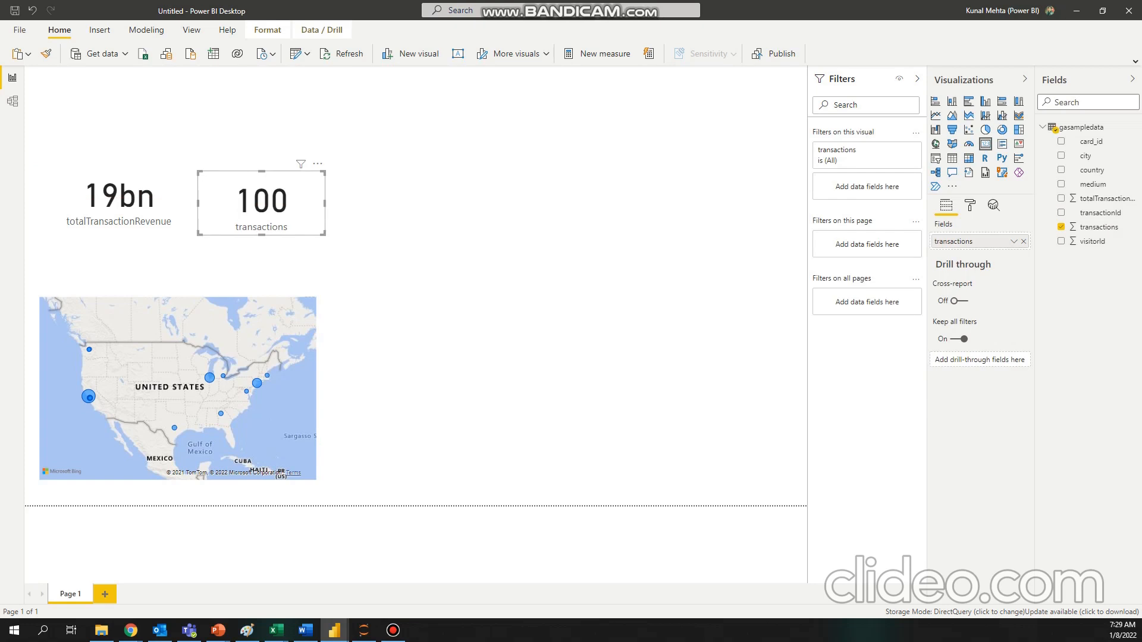
{"action": "left_click_drag", "start_coordinate": [262, 202], "coordinate": [384, 197]}
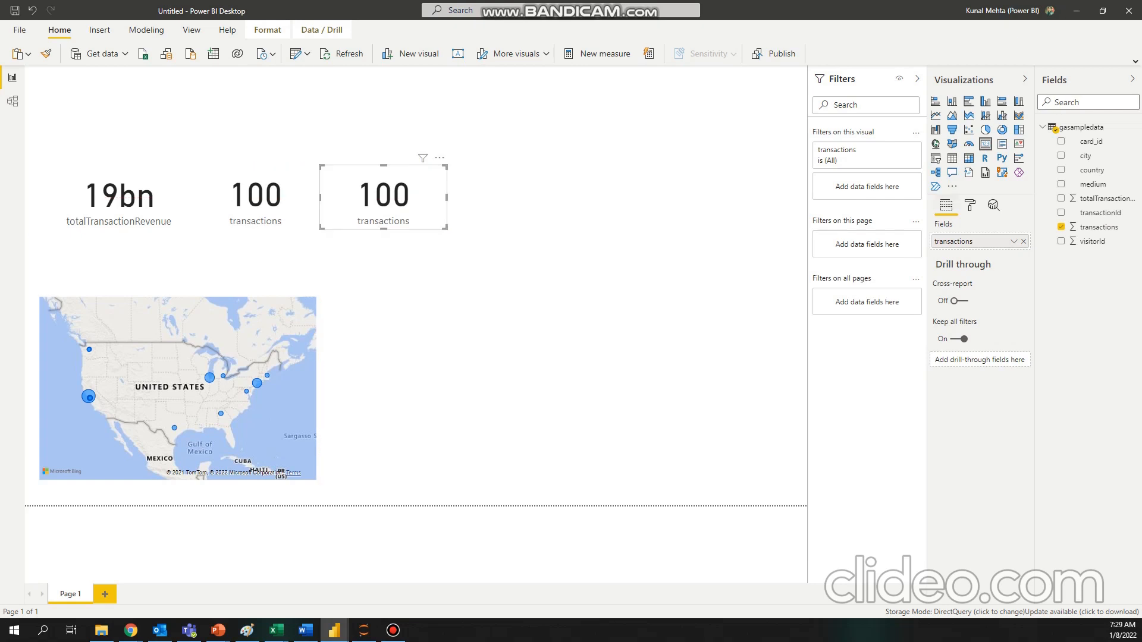
Step: Replace the copied card's transactions field with card_id, summarized as Count (Distinct)
{"action": "left_click", "coordinate": [1024, 241]}
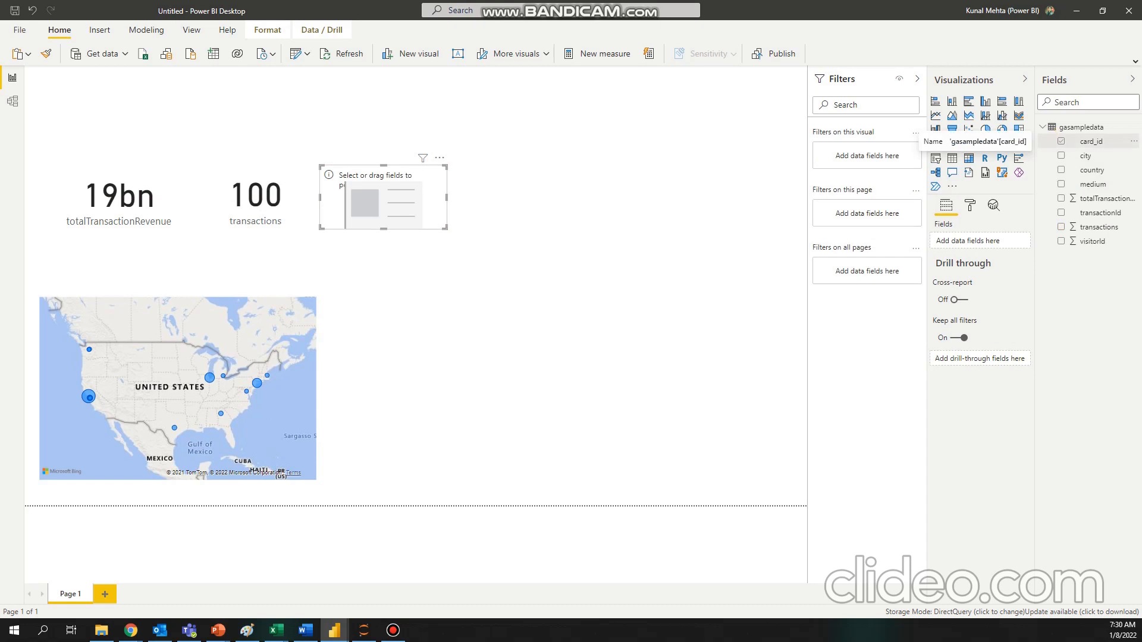
{"action": "left_click", "coordinate": [1061, 141]}
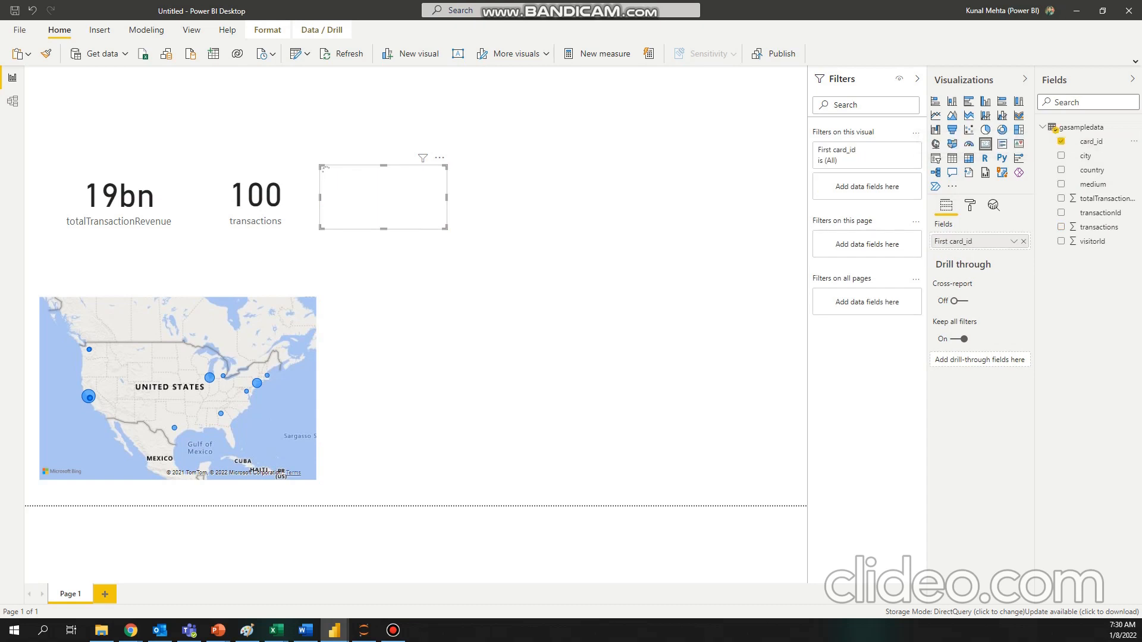
{"action": "left_click", "coordinate": [1014, 240]}
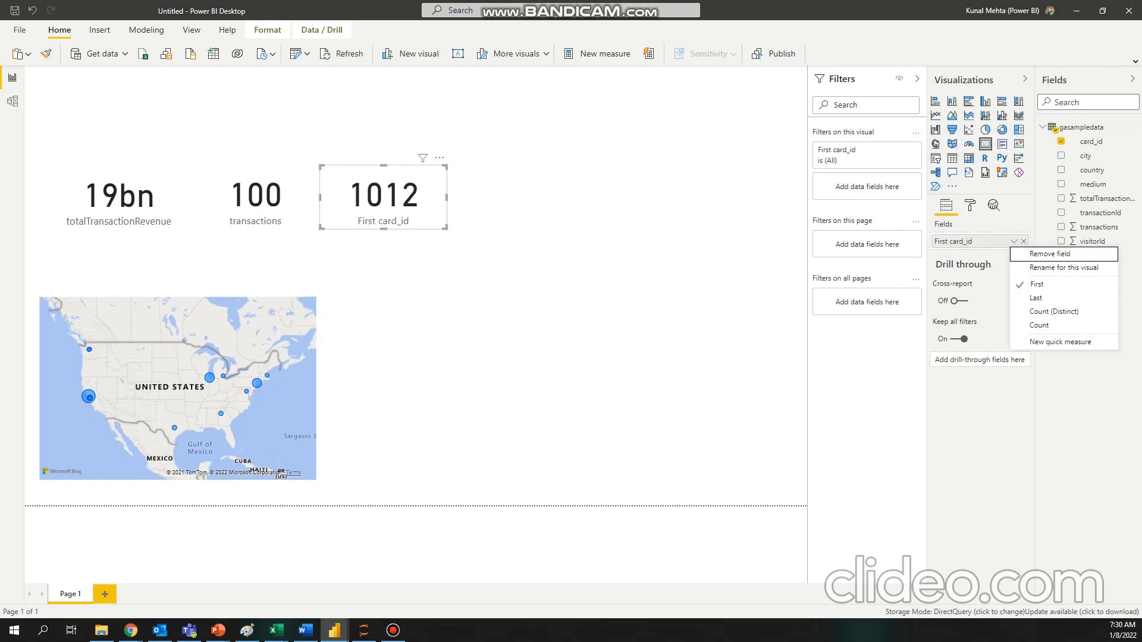
{"action": "left_click", "coordinate": [1053, 312]}
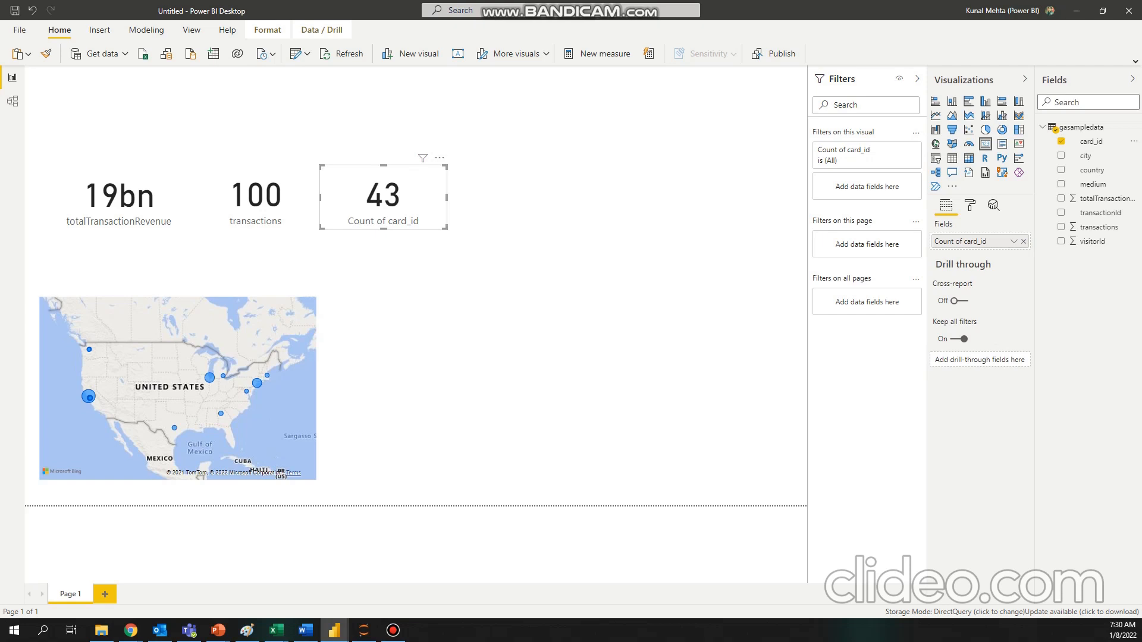
{"action": "key", "text": "Escape"}
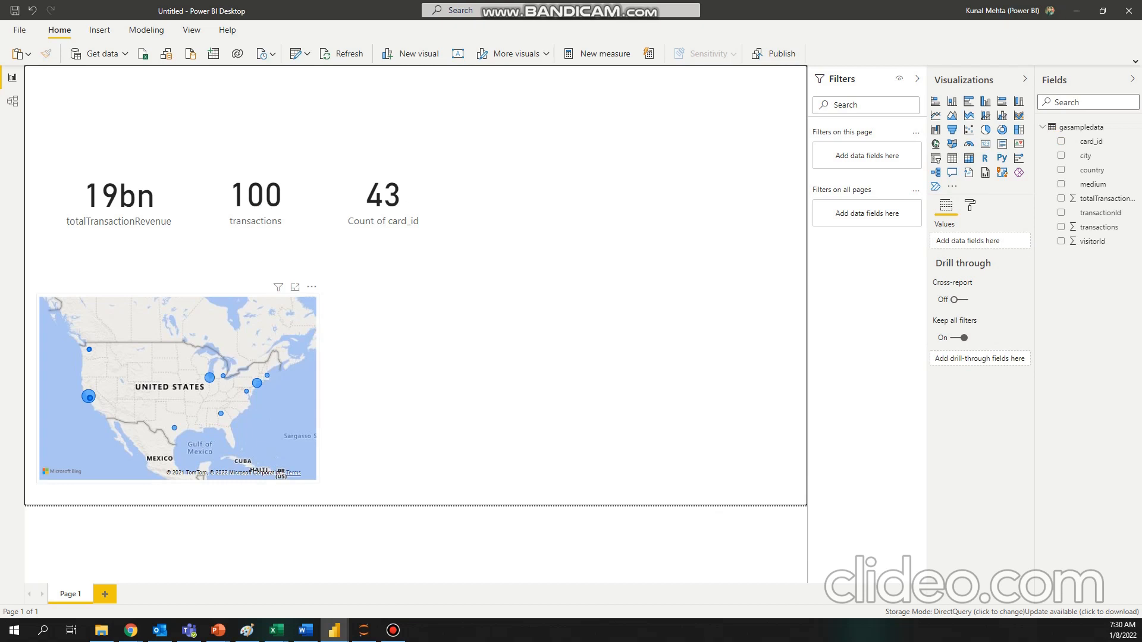
Step: Switch to Excel to look over the Customer Details file's columns, and return to the Power BI report
{"action": "left_click", "coordinate": [276, 631]}
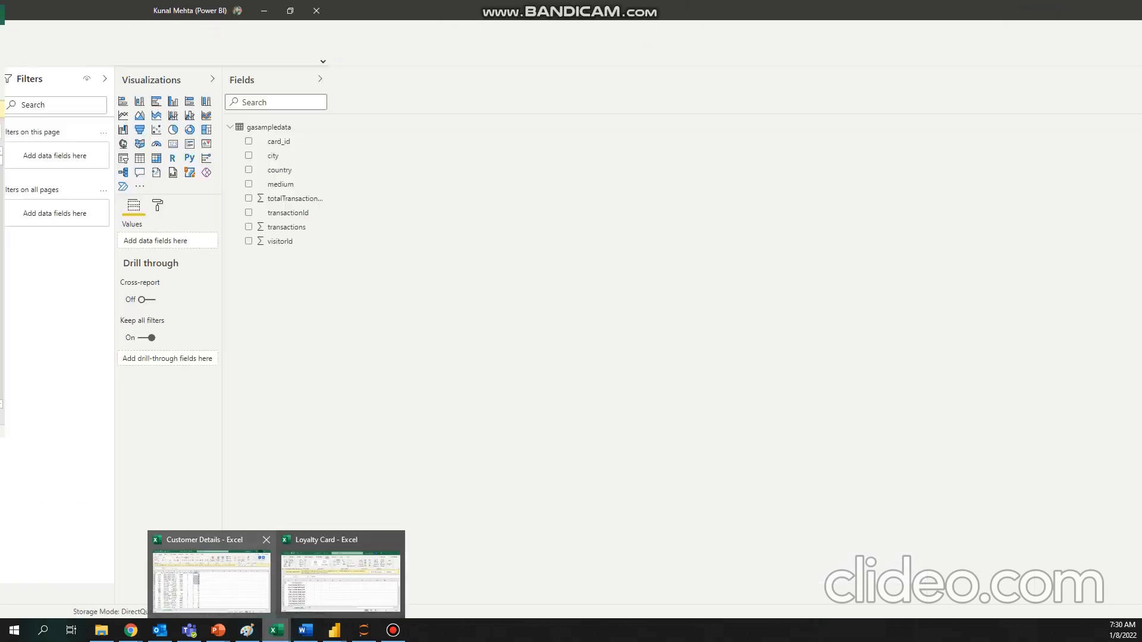
{"action": "left_click", "coordinate": [211, 582]}
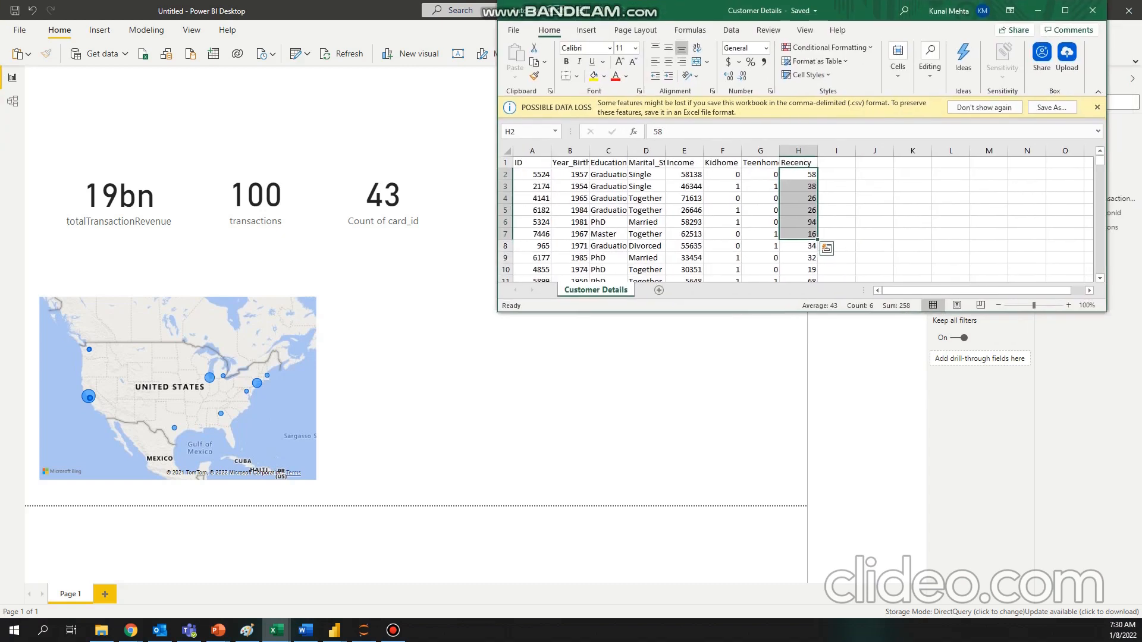
{"action": "left_click_drag", "start_coordinate": [866, 11], "coordinate": [0, 137]}
{"action": "key", "text": "alt+Tab"}
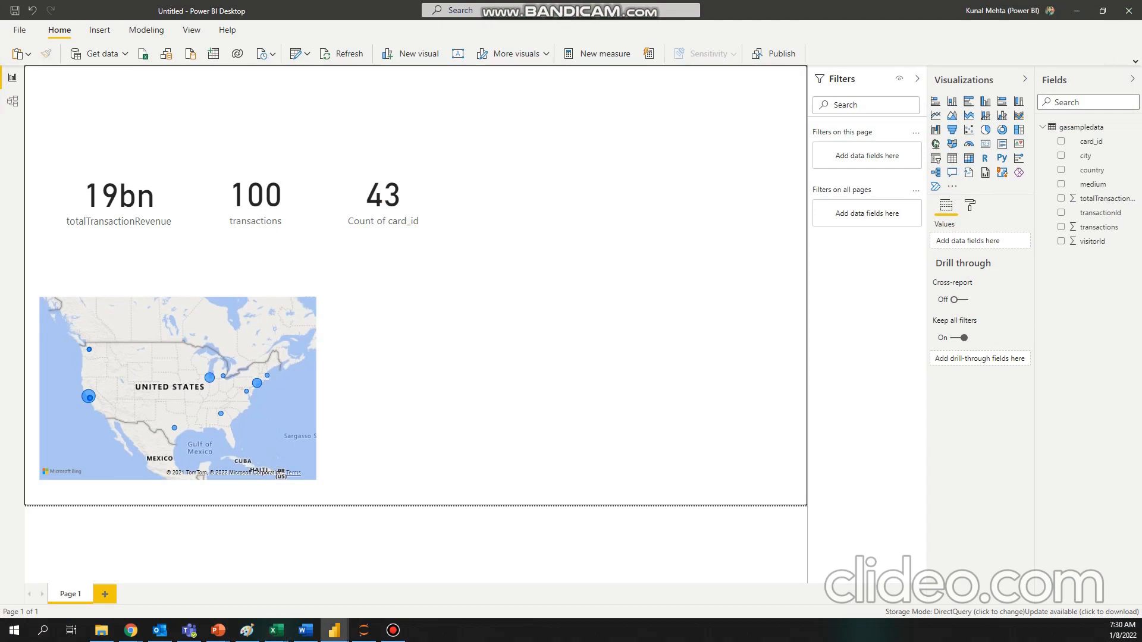
Step: Import the Customer Details text/CSV file from the Project folder, load its data and accept adding it as a second data source
{"action": "left_click", "coordinate": [98, 54]}
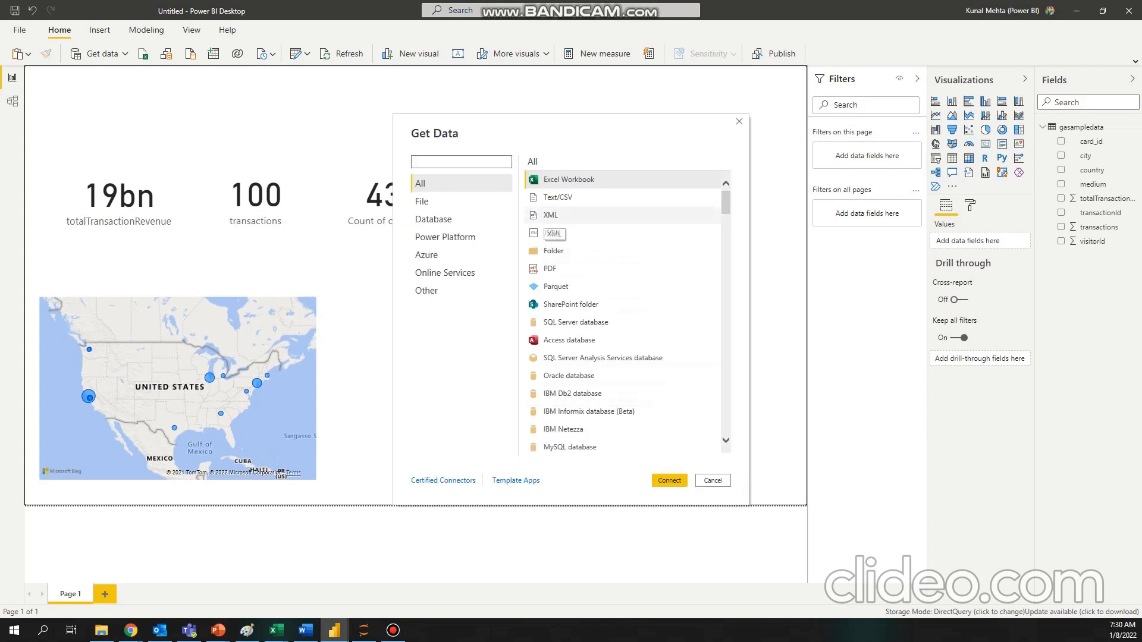
{"action": "left_click", "coordinate": [558, 197]}
{"action": "key", "text": "Return"}
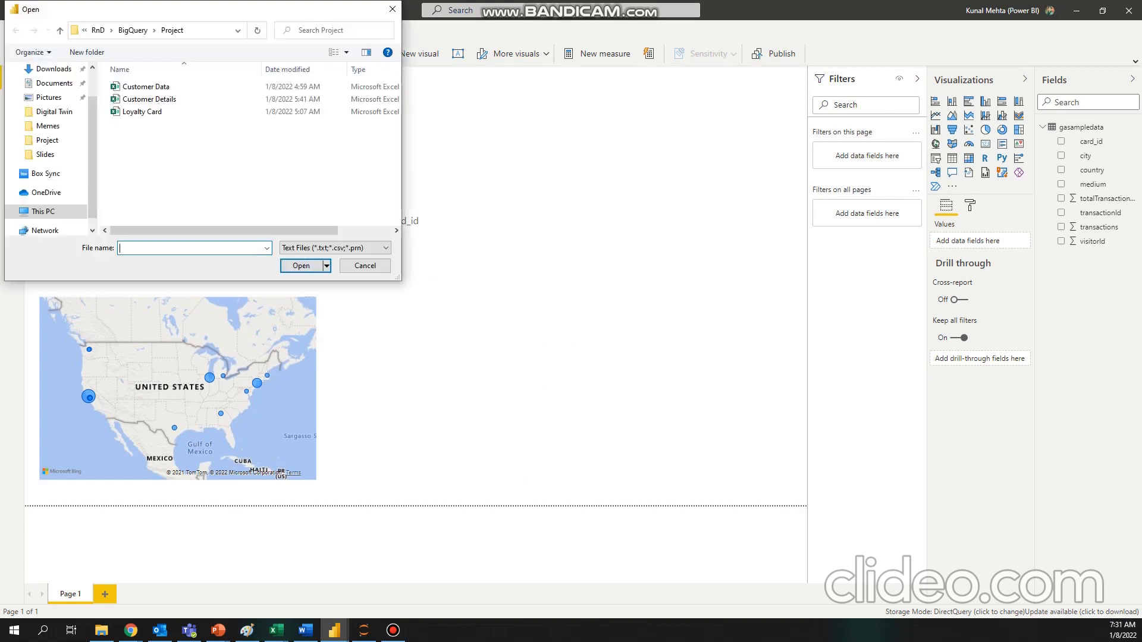
{"action": "left_click", "coordinate": [169, 98]}
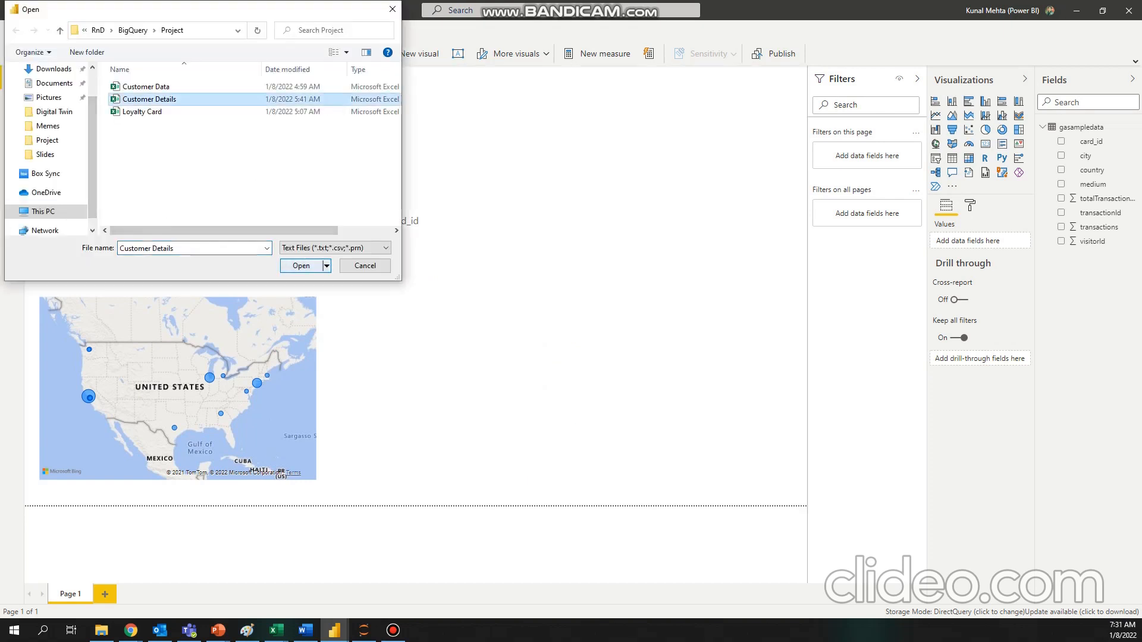
{"action": "left_click", "coordinate": [301, 265]}
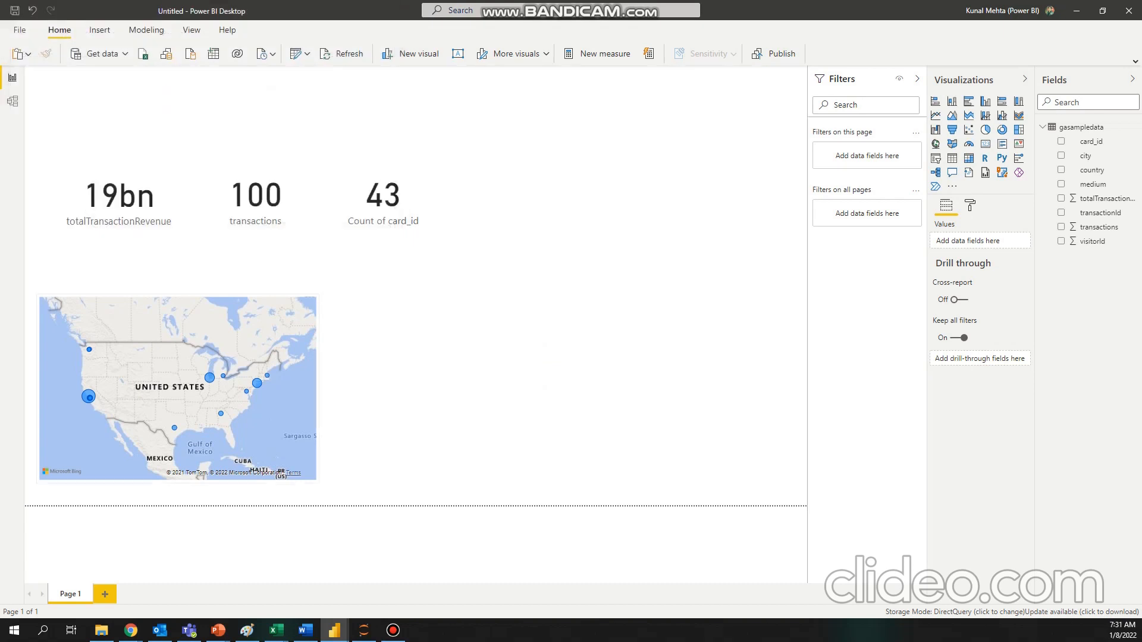
{"action": "left_click", "coordinate": [276, 630]}
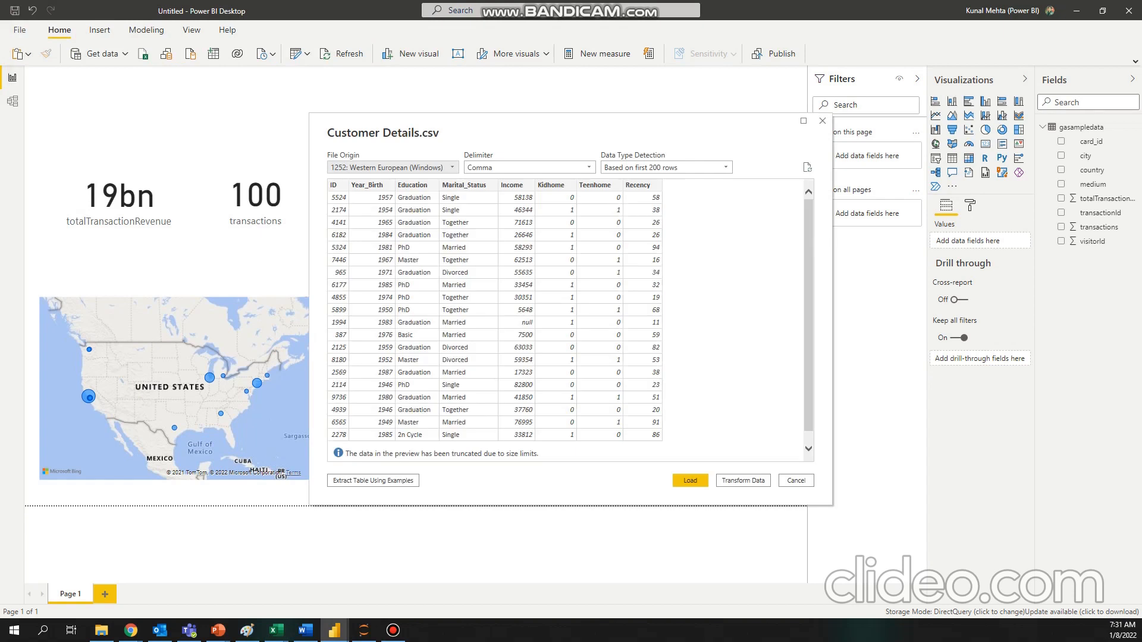
{"action": "left_click", "coordinate": [690, 481]}
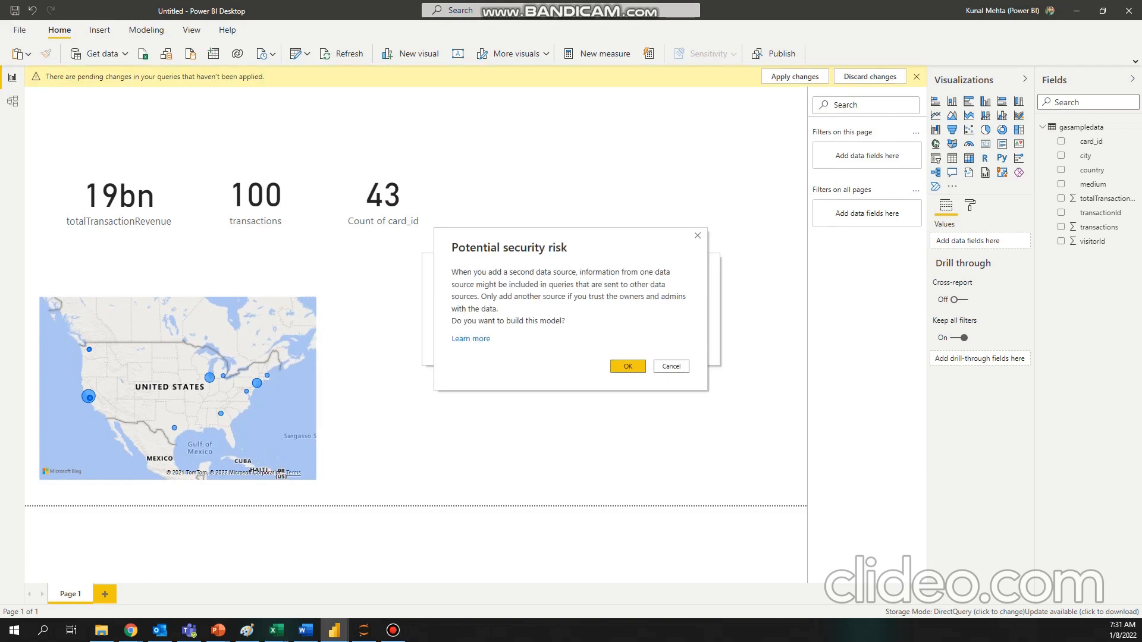
{"action": "key", "text": "Return"}
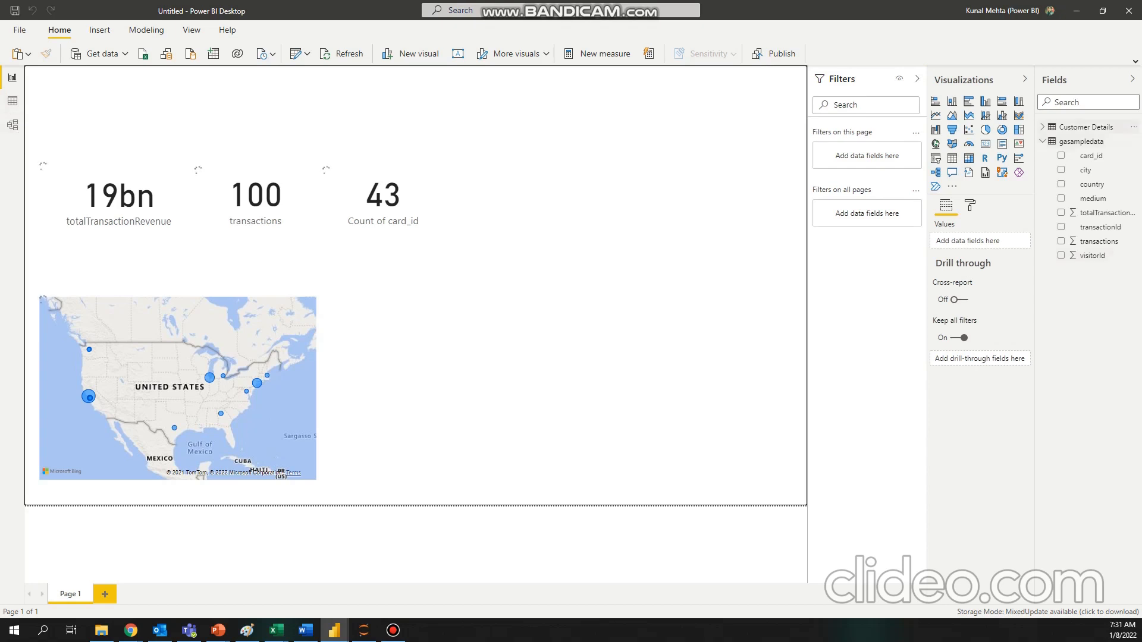
Step: In the model view, lengthen both table cards and create an active one-to-many, single-direction relationship from Customer Details ID to gasampledata card_id
{"action": "left_click", "coordinate": [12, 124]}
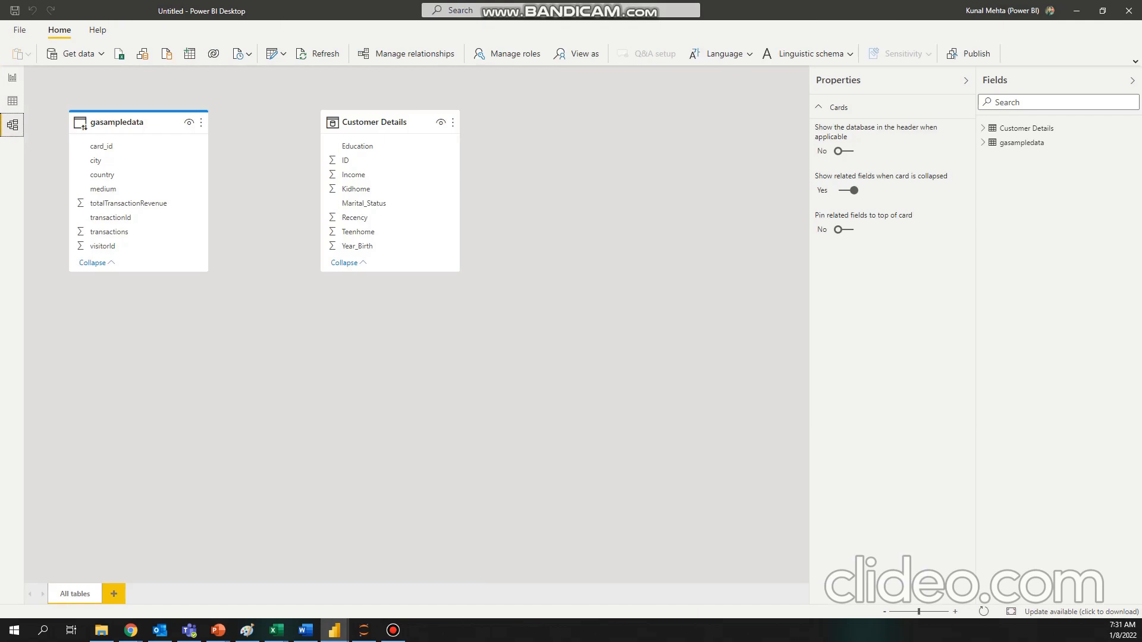
{"action": "left_click_drag", "start_coordinate": [393, 123], "coordinate": [391, 135]}
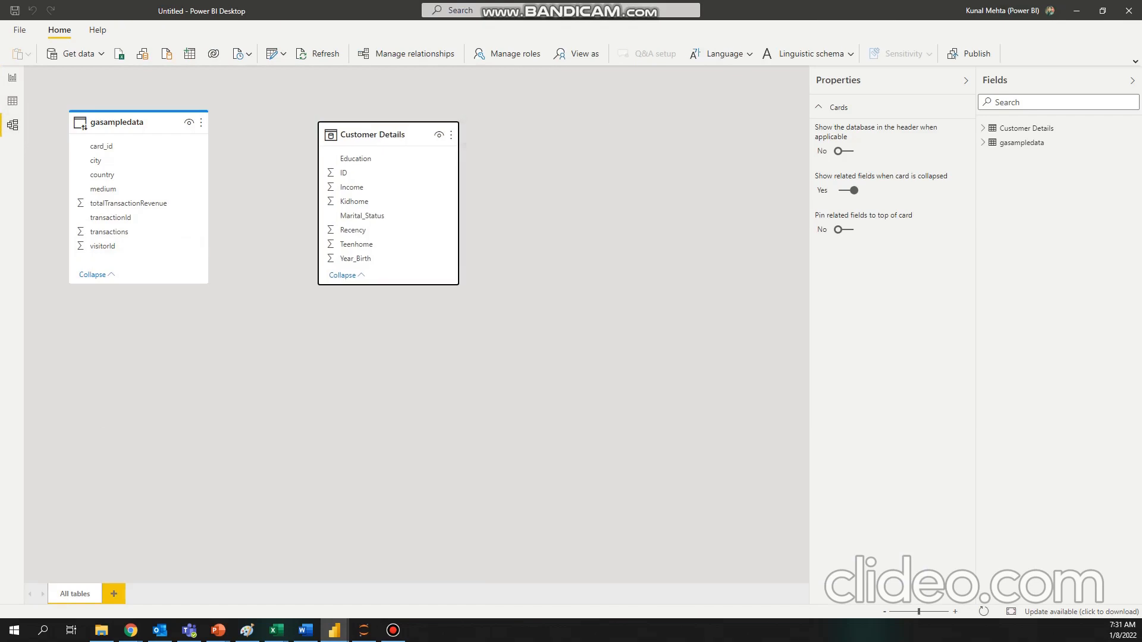
{"action": "left_click_drag", "start_coordinate": [139, 272], "coordinate": [139, 398]}
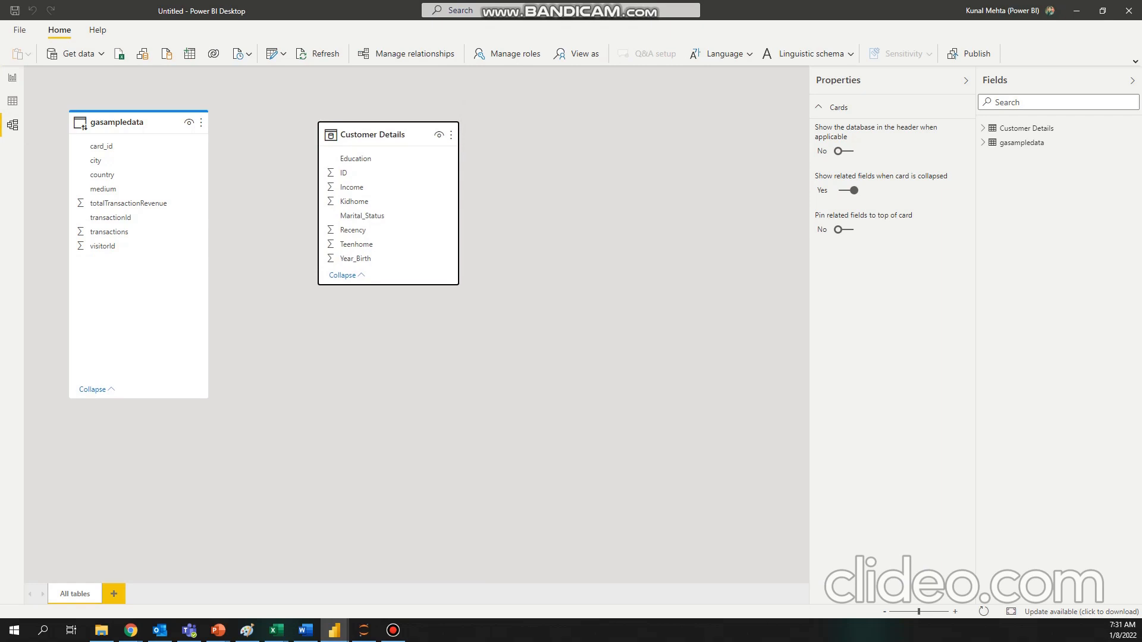
{"action": "left_click_drag", "start_coordinate": [388, 285], "coordinate": [387, 387]}
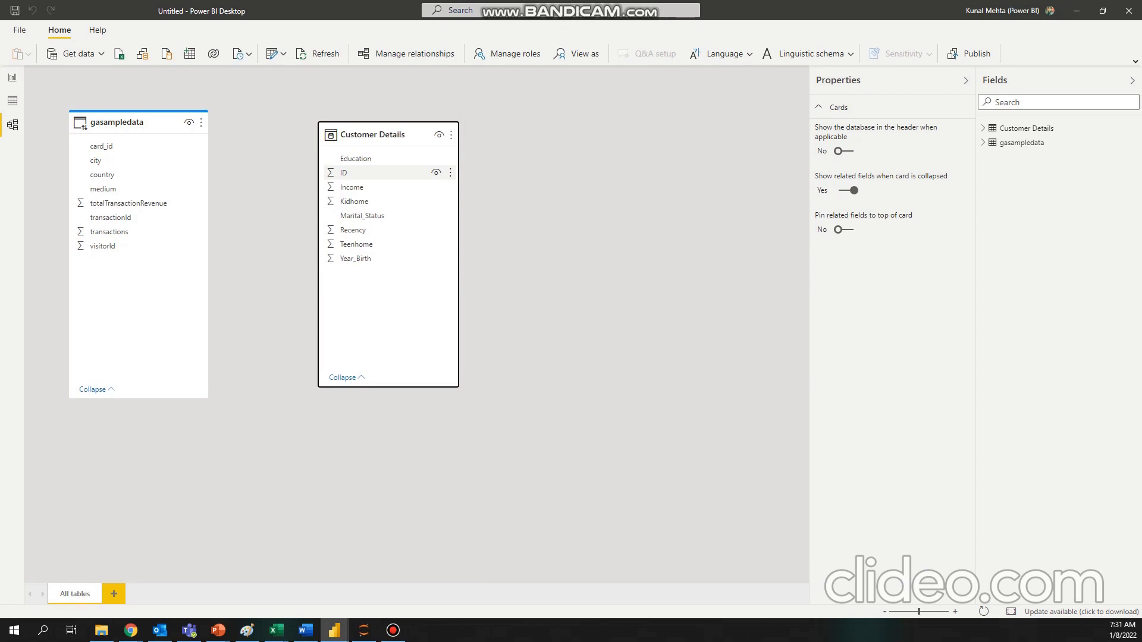
{"action": "left_click_drag", "start_coordinate": [344, 172], "coordinate": [117, 144]}
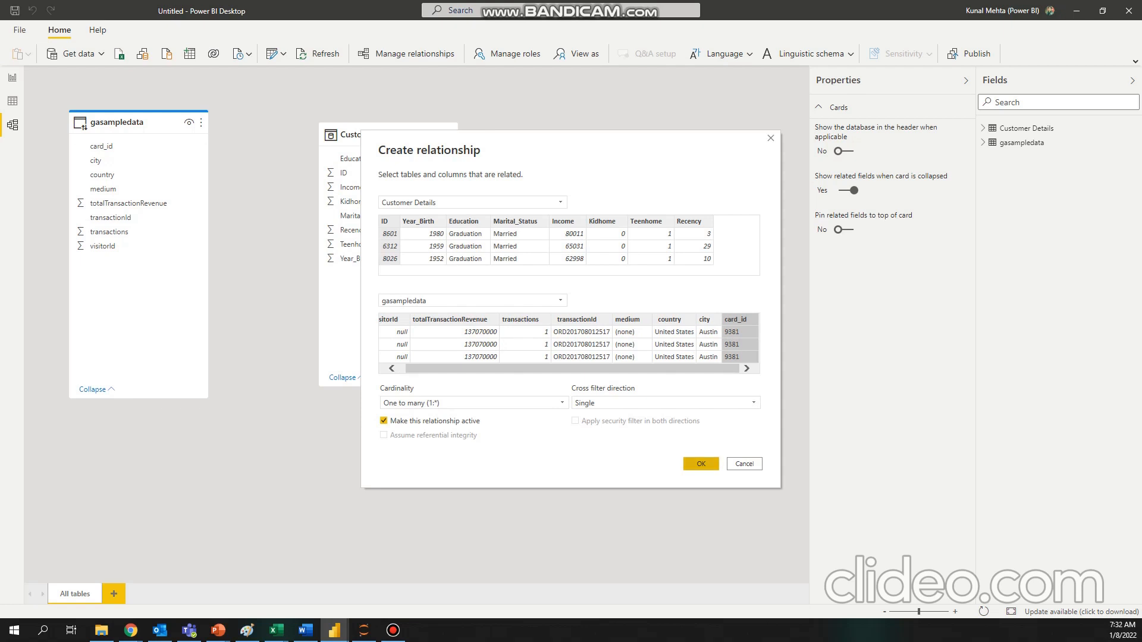
{"action": "left_click", "coordinate": [701, 464]}
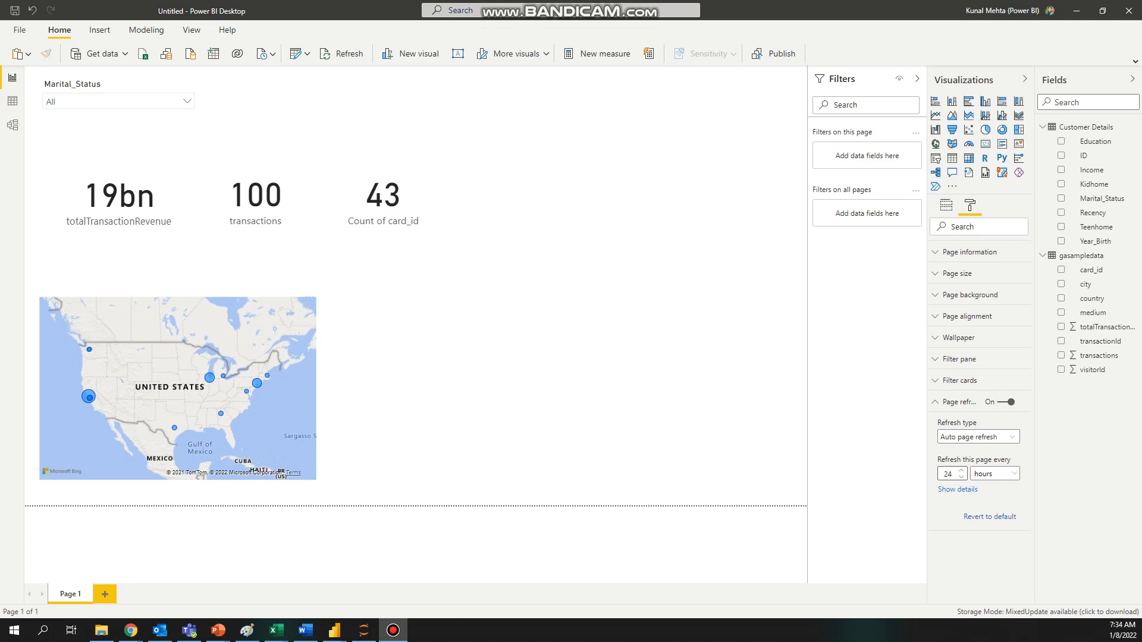
Step: Switch to the GCP+GMP+PowerBI Jupyter notebook to review the Loyalty Card upload script, and return to the Power BI report
{"action": "key", "text": "alt+Tab"}
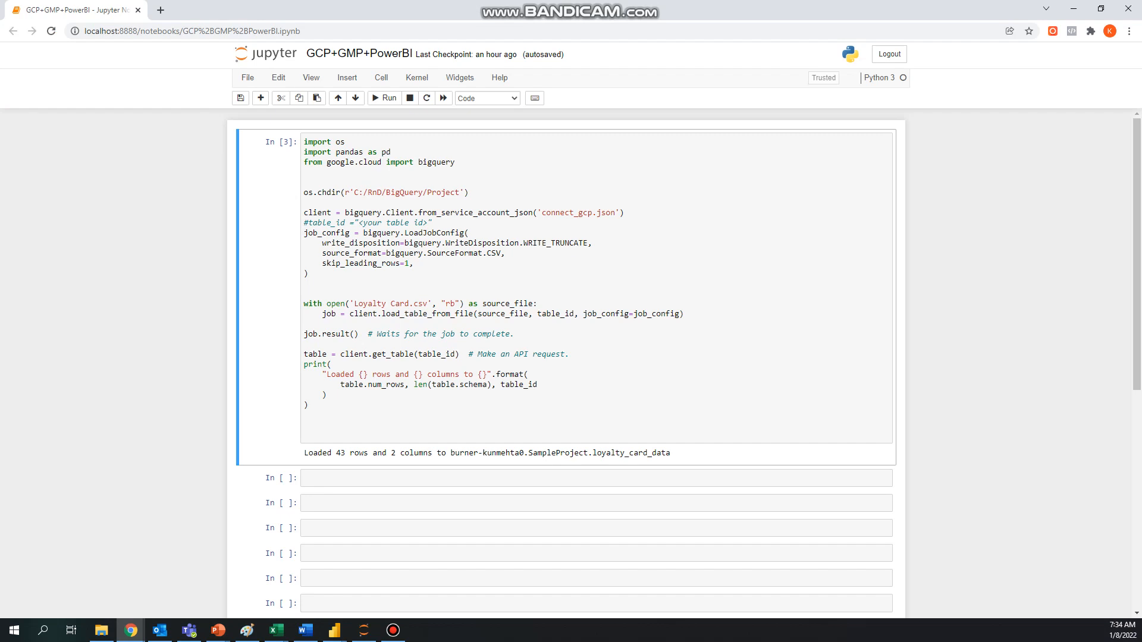
{"action": "left_click_drag", "start_coordinate": [470, 9], "coordinate": [0, 256]}
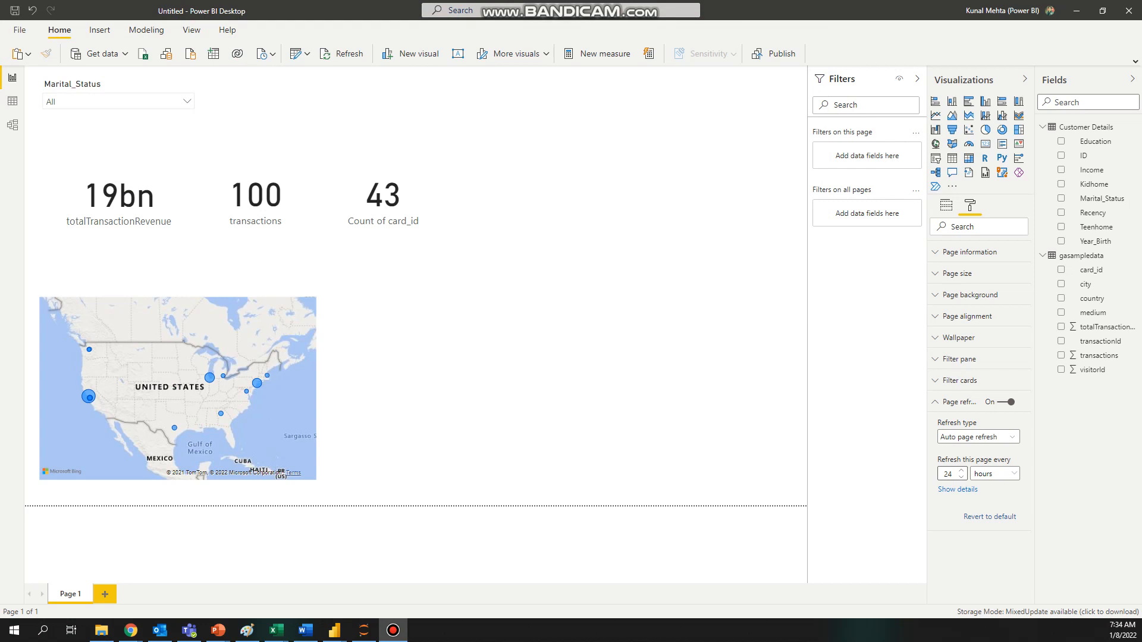
Step: Switch to the Digital Twin Visual Att2 report in Power BI and examine its Texas Switch Network dashboard and title
{"action": "key", "text": "super+d"}
{"action": "key", "text": "super+d"}
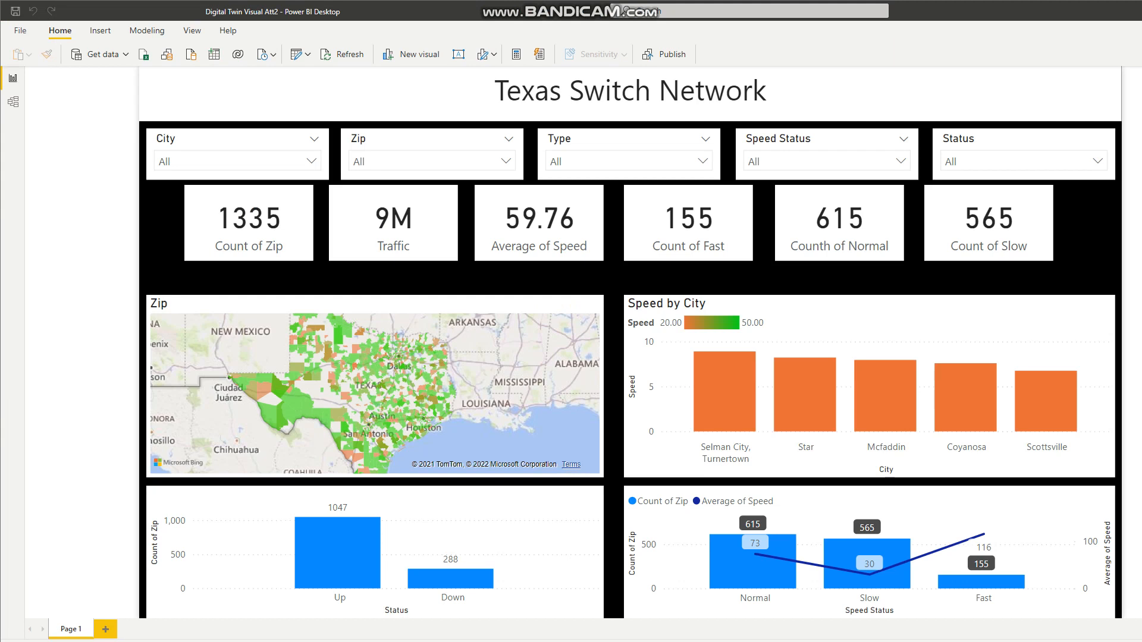
{"action": "key", "text": "ctrl+super+Right"}
{"action": "key", "text": "ctrl+super+Left"}
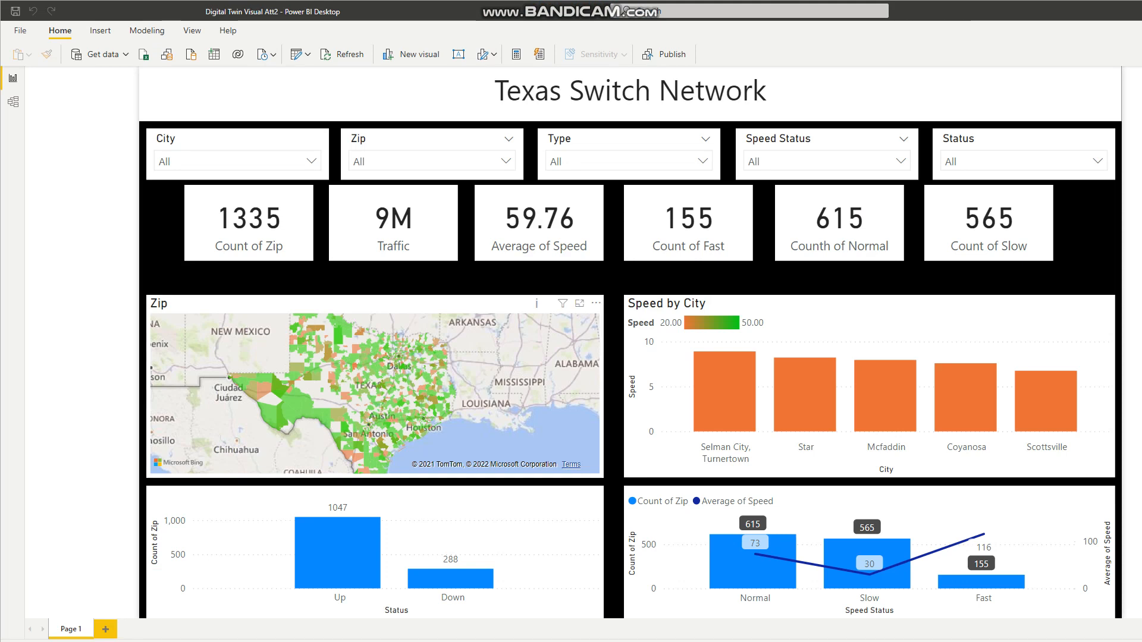
{"action": "left_click", "coordinate": [631, 92]}
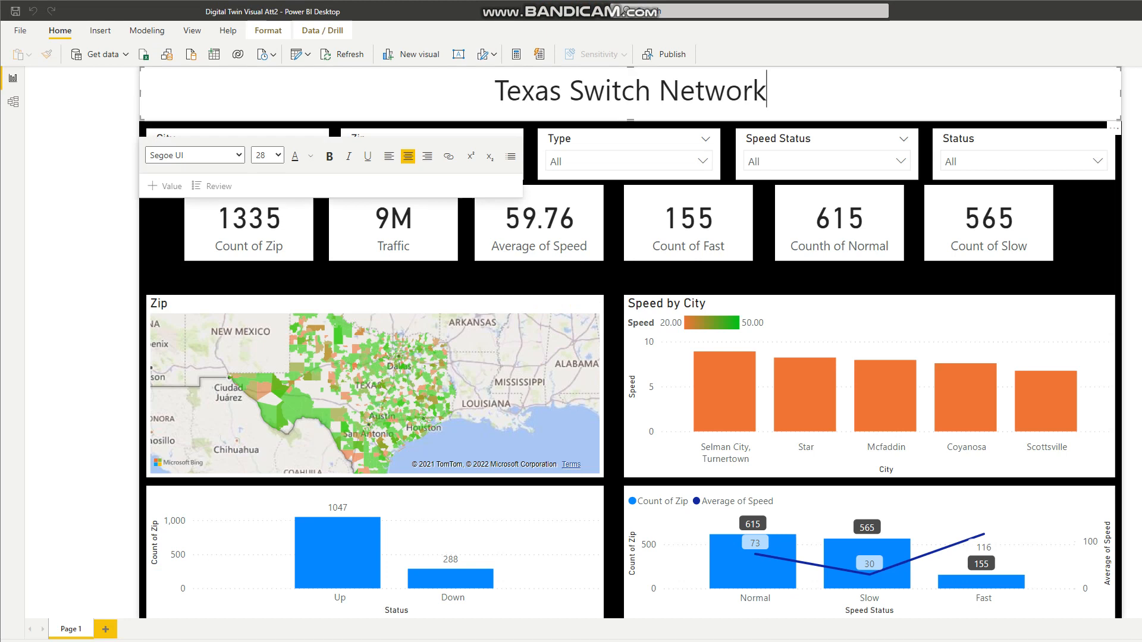
Step: Bring the Digital Twin Visual Att2 report window fully onto the main screen and maximize it there
{"action": "double_click", "coordinate": [928, 10]}
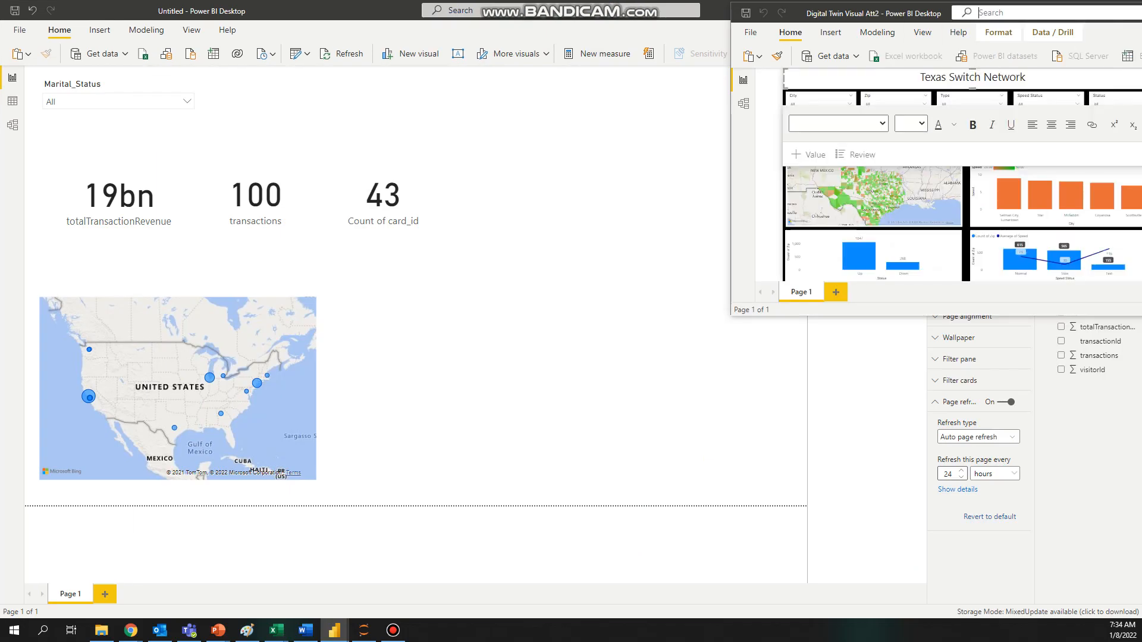
{"action": "left_click_drag", "start_coordinate": [892, 12], "coordinate": [494, 45]}
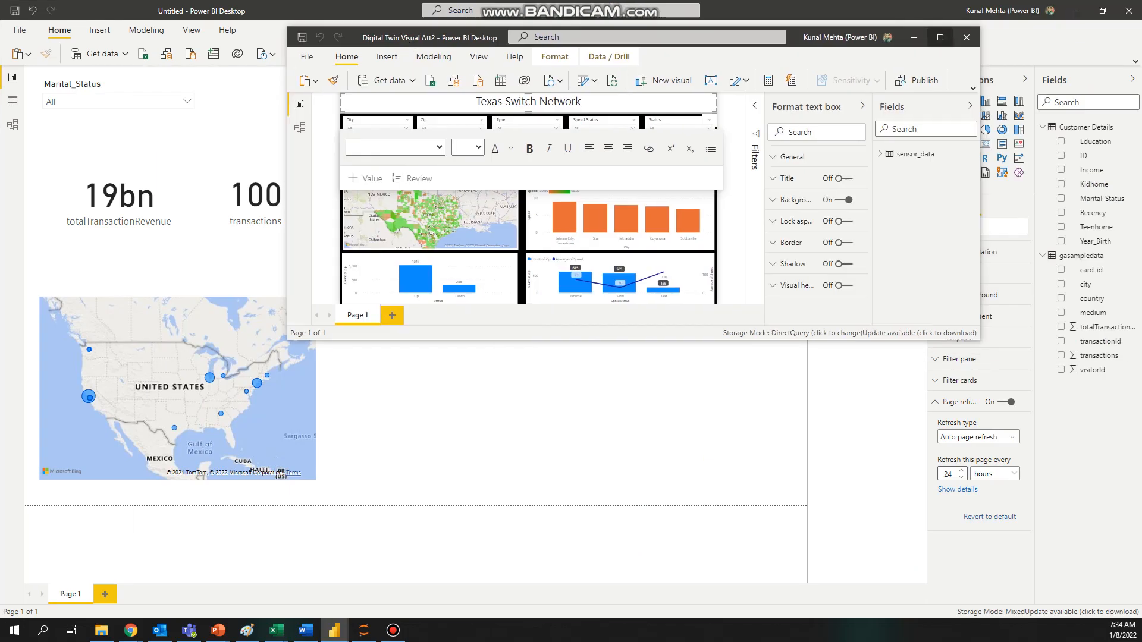
{"action": "left_click", "coordinate": [941, 36]}
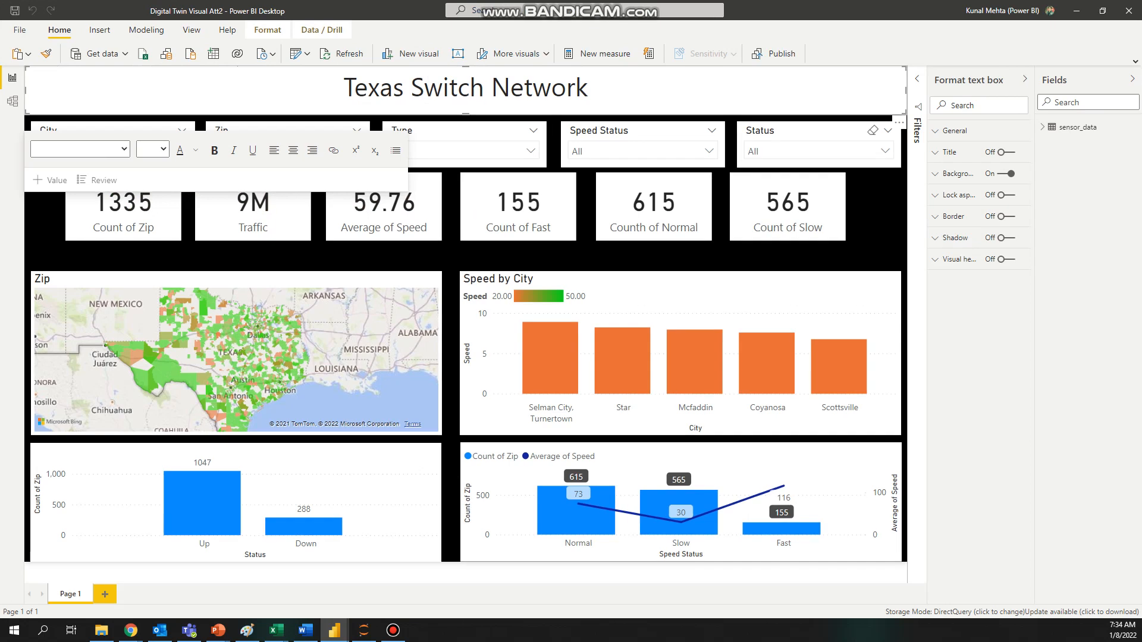
Step: Deselect the title text box and turn on auto page refresh for the report page at a 1-minute interval
{"action": "key", "text": "Escape"}
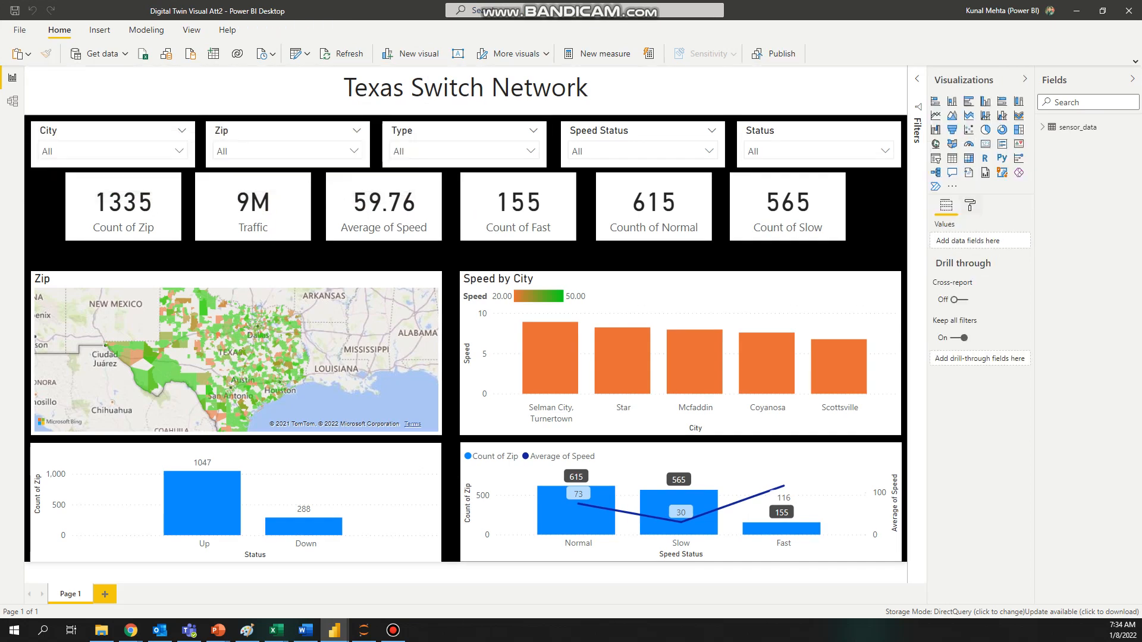
{"action": "left_click", "coordinate": [970, 205]}
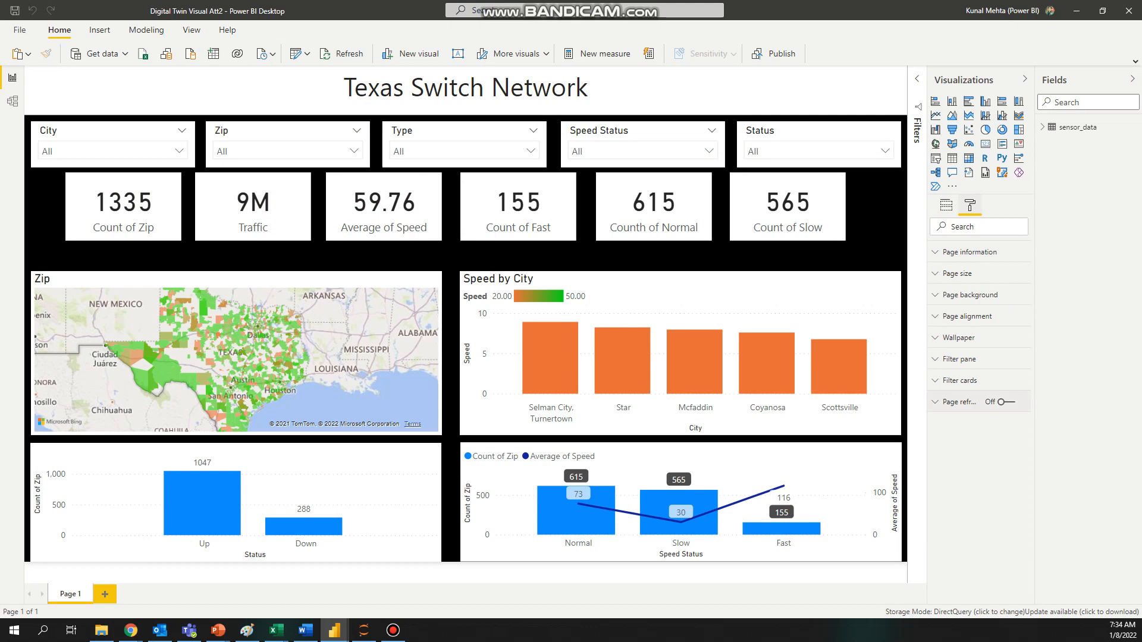
{"action": "left_click", "coordinate": [1006, 402]}
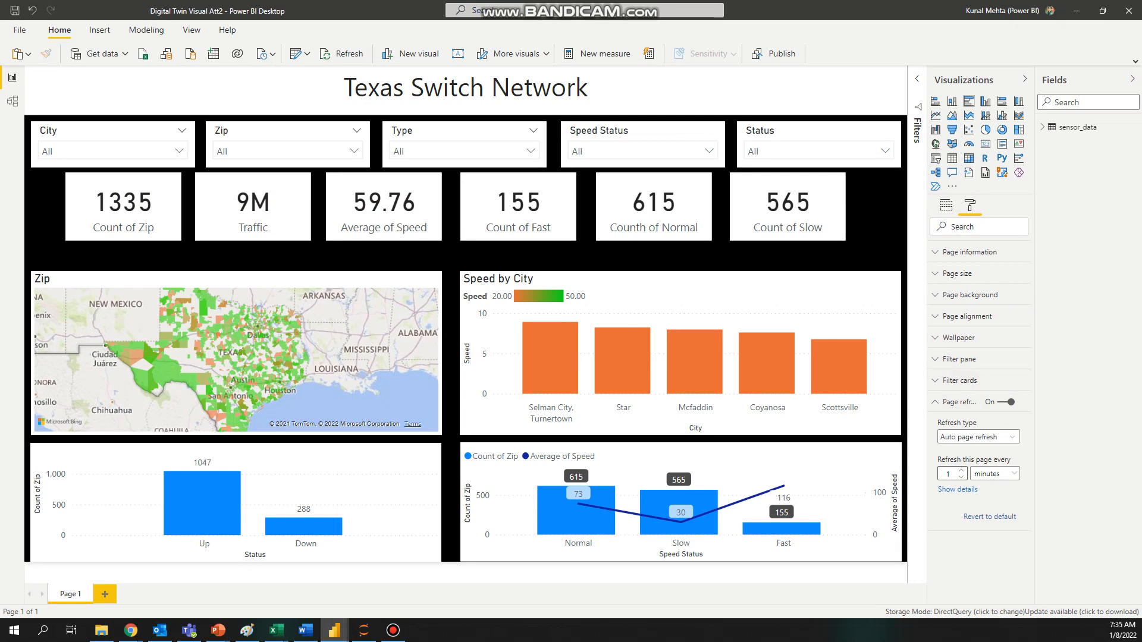
Step: Collapse the Visualizations and Fields panes to enlarge the dashboard, and inspect a zip area near Houston on the map
{"action": "left_click", "coordinate": [1024, 78]}
{"action": "left_click", "coordinate": [1132, 78]}
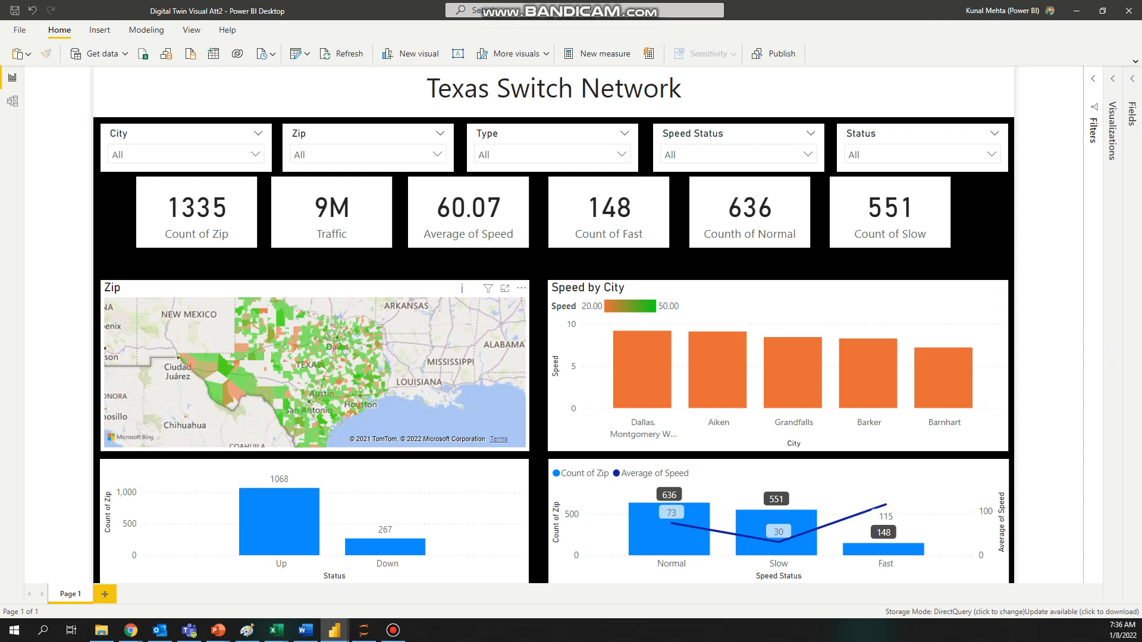
{"action": "mouse_move", "coordinate": [389, 391]}
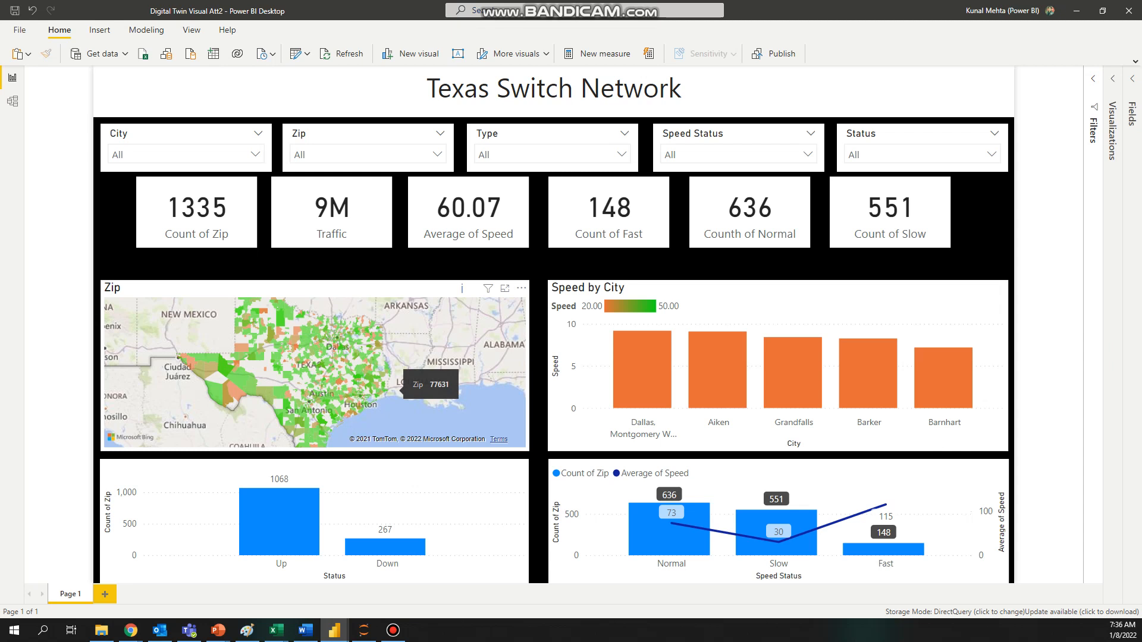